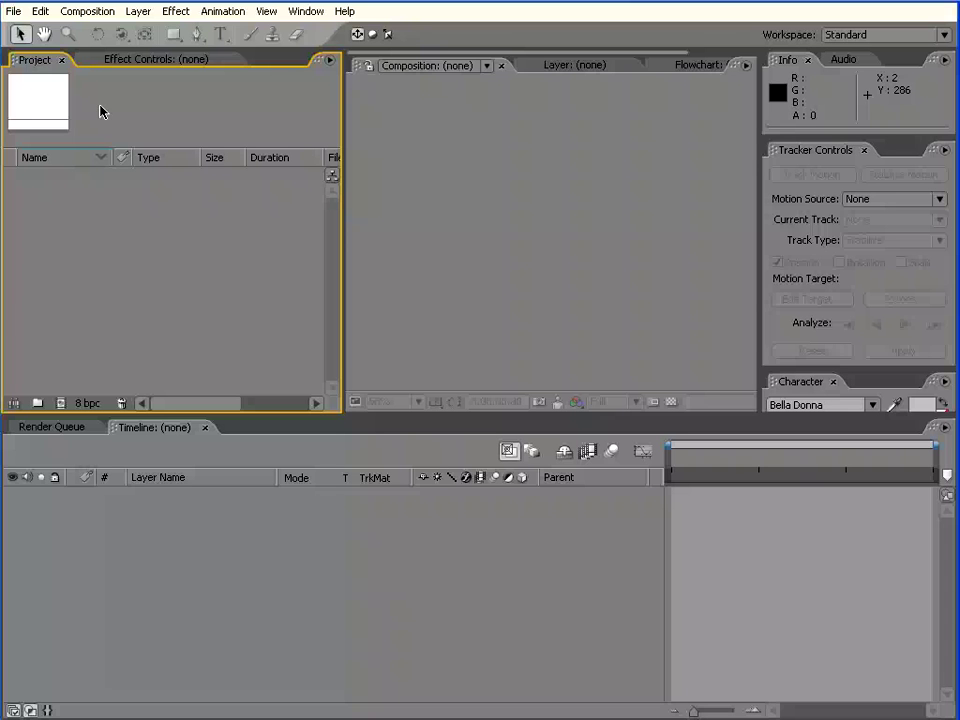
- Create a composition named Light with the NTSC DV Widescreen preset at Full resolution
{"action": "right_click", "coordinate": [77, 201]}
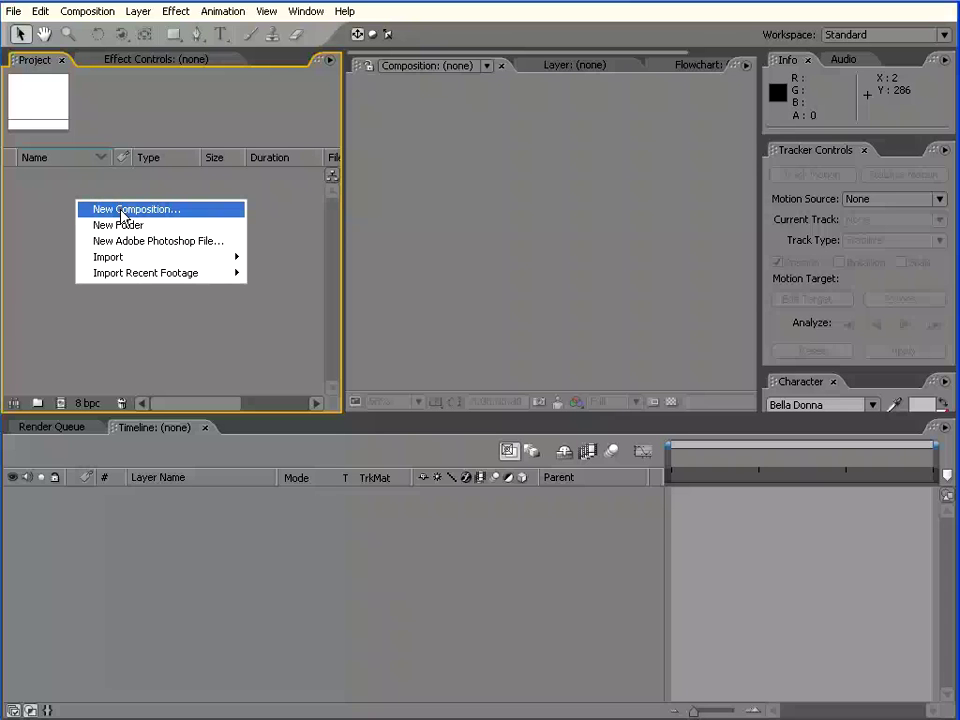
{"action": "left_click", "coordinate": [122, 214]}
{"action": "left_click_drag", "start_coordinate": [439, 146], "coordinate": [360, 131]}
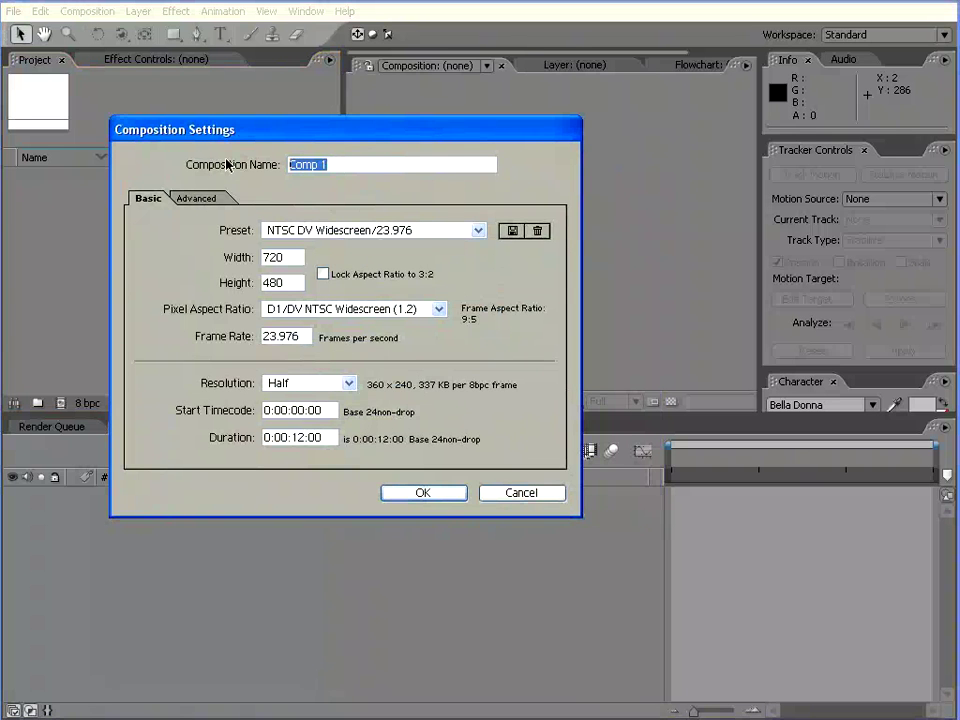
{"action": "type", "text": "Li"}
{"action": "type", "text": "ght"}
{"action": "left_click", "coordinate": [478, 230]}
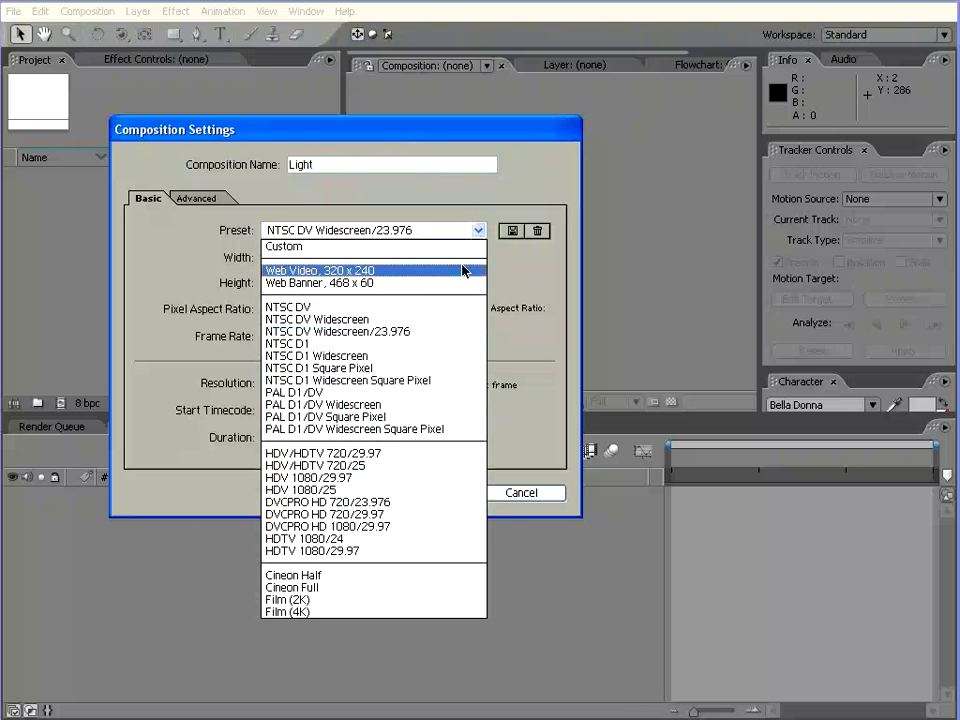
{"action": "left_click", "coordinate": [422, 341]}
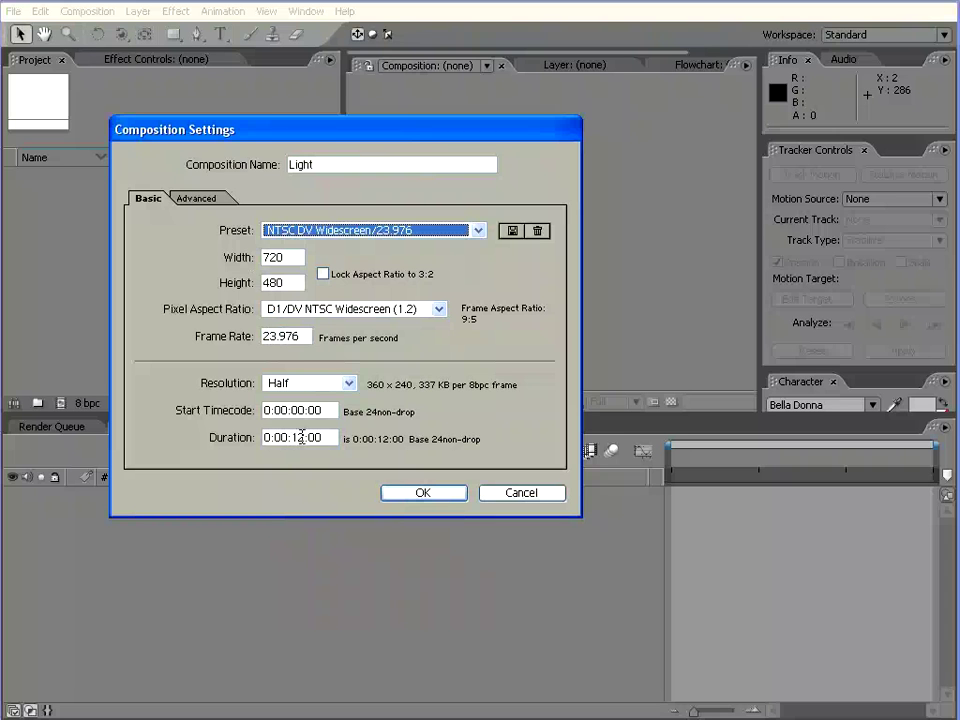
{"action": "left_click", "coordinate": [349, 384]}
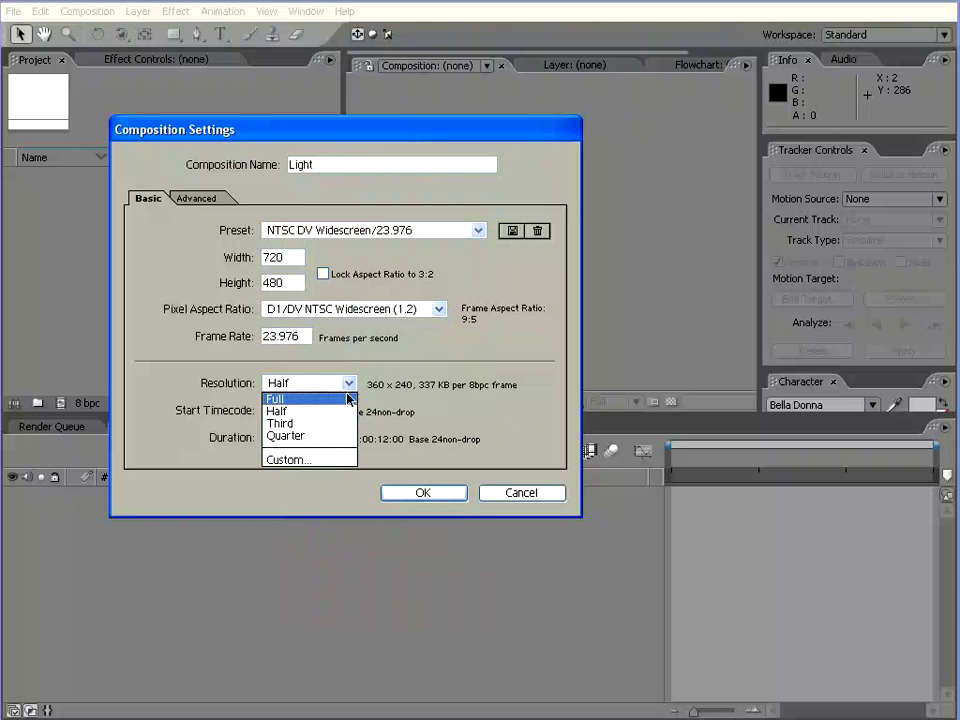
{"action": "left_click", "coordinate": [347, 400]}
{"action": "left_click", "coordinate": [433, 493]}
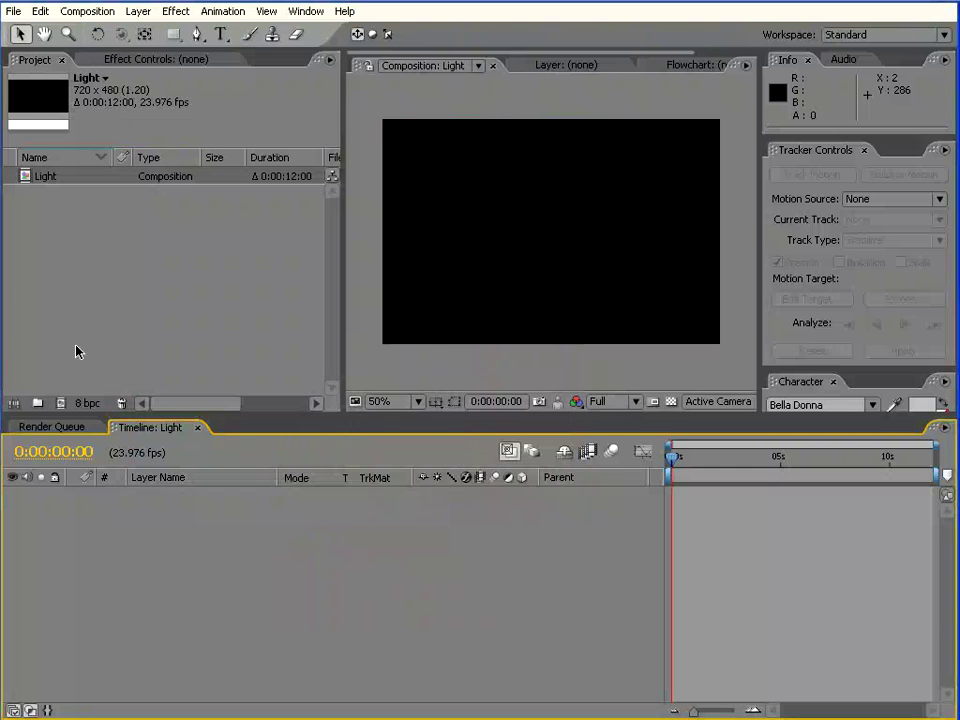
- Add a text layer reading asastudio.org and drag it to the centre of the frame
{"action": "right_click", "coordinate": [99, 515]}
{"action": "mouse_move", "coordinate": [160, 520]}
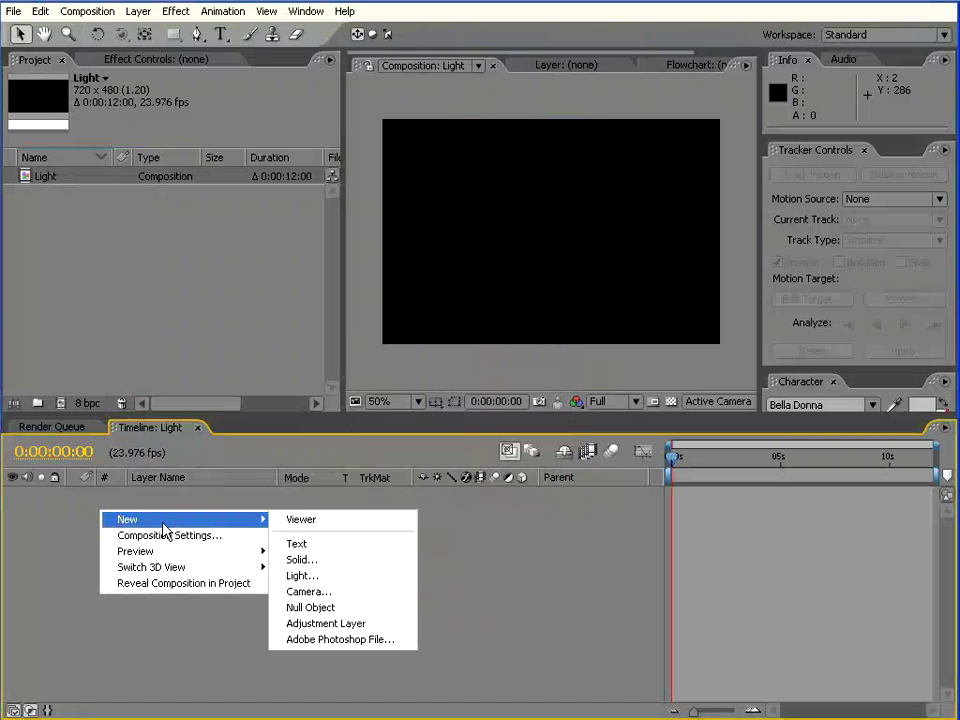
{"action": "left_click", "coordinate": [349, 544]}
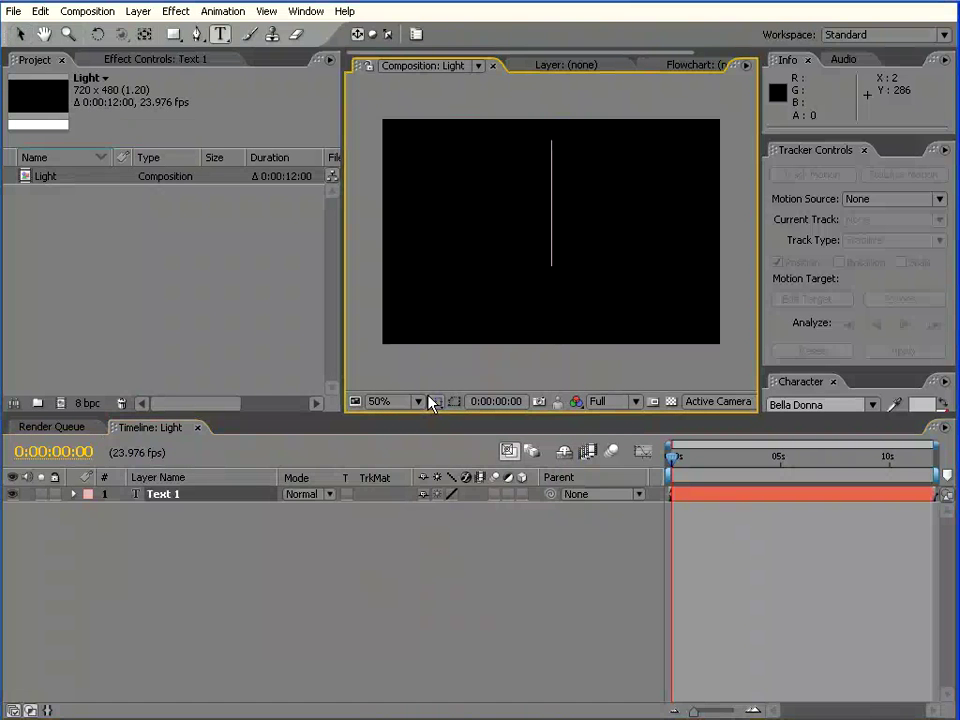
{"action": "type", "text": "asastu"}
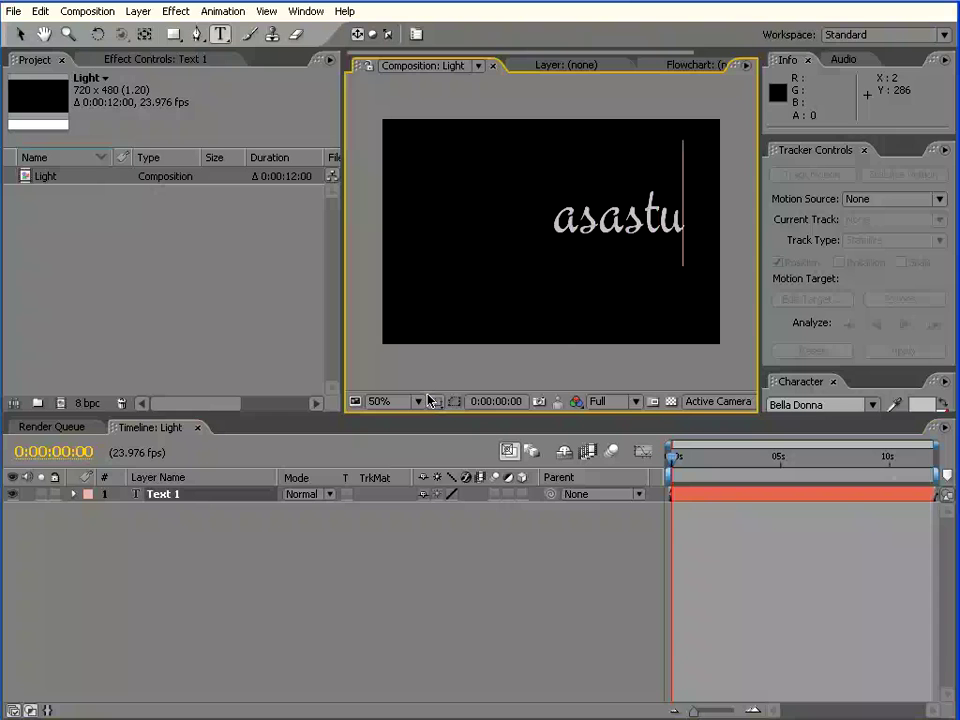
{"action": "type", "text": "dio"}
{"action": "type", "text": "s"}
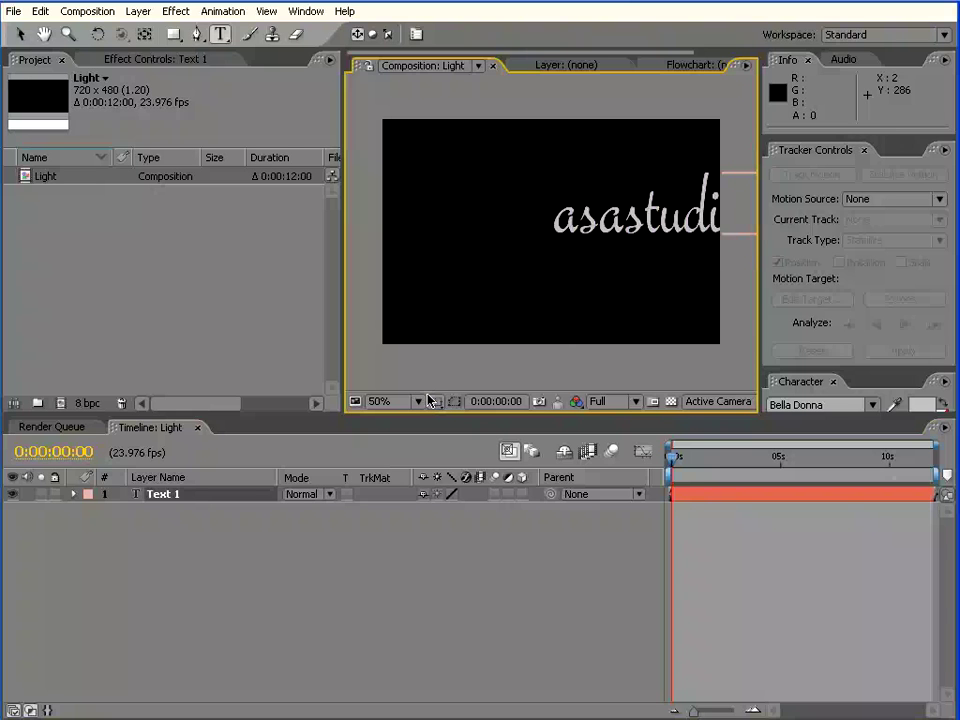
{"action": "left_click_drag", "start_coordinate": [615, 368], "coordinate": [490, 373]}
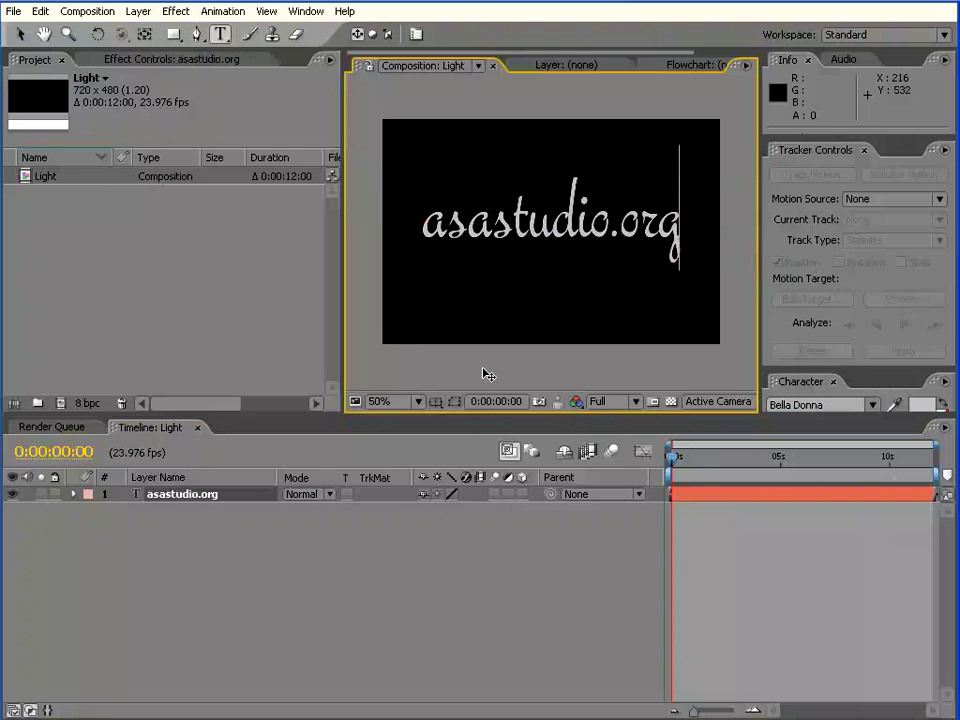
{"action": "left_click", "coordinate": [297, 601]}
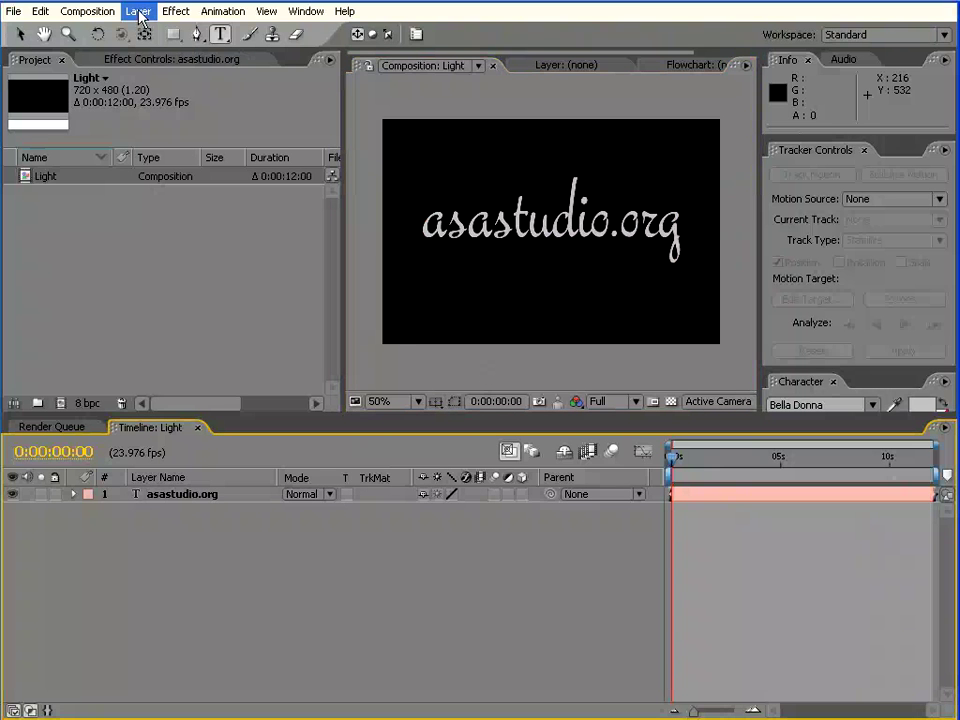
- Create a new light layer, Light 1, with the Light Type set to Parallel
{"action": "left_click", "coordinate": [139, 14]}
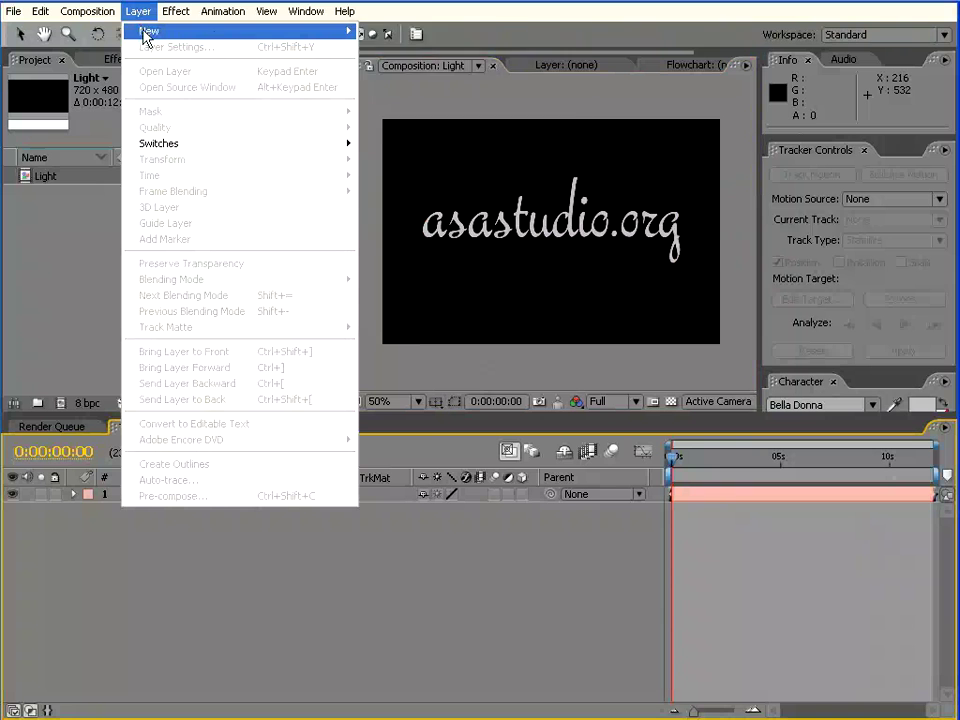
{"action": "mouse_move", "coordinate": [146, 33]}
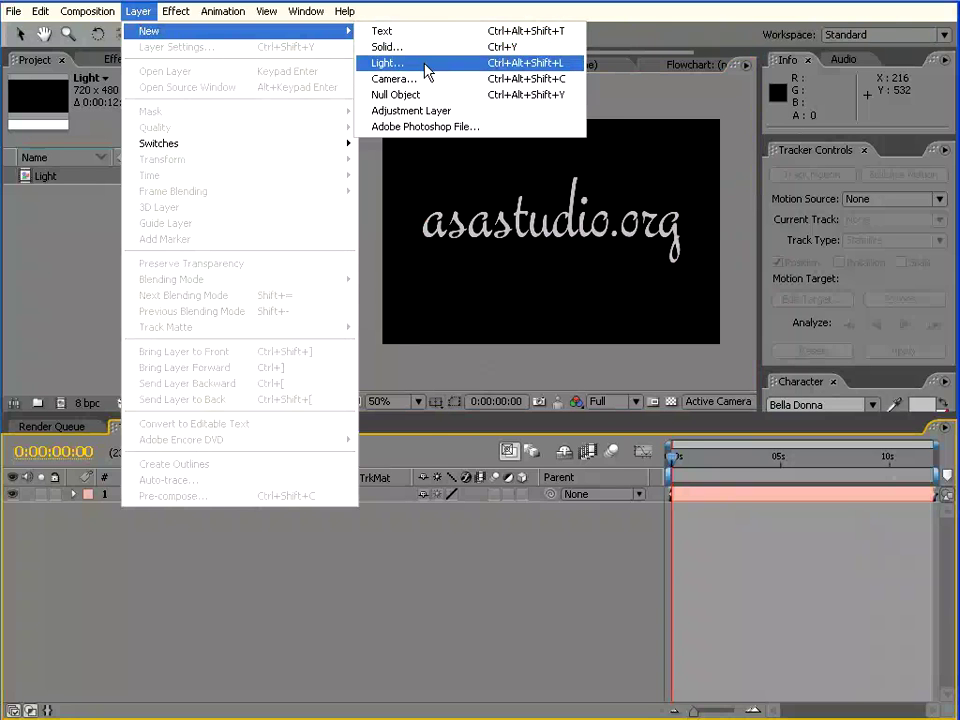
{"action": "left_click", "coordinate": [428, 68]}
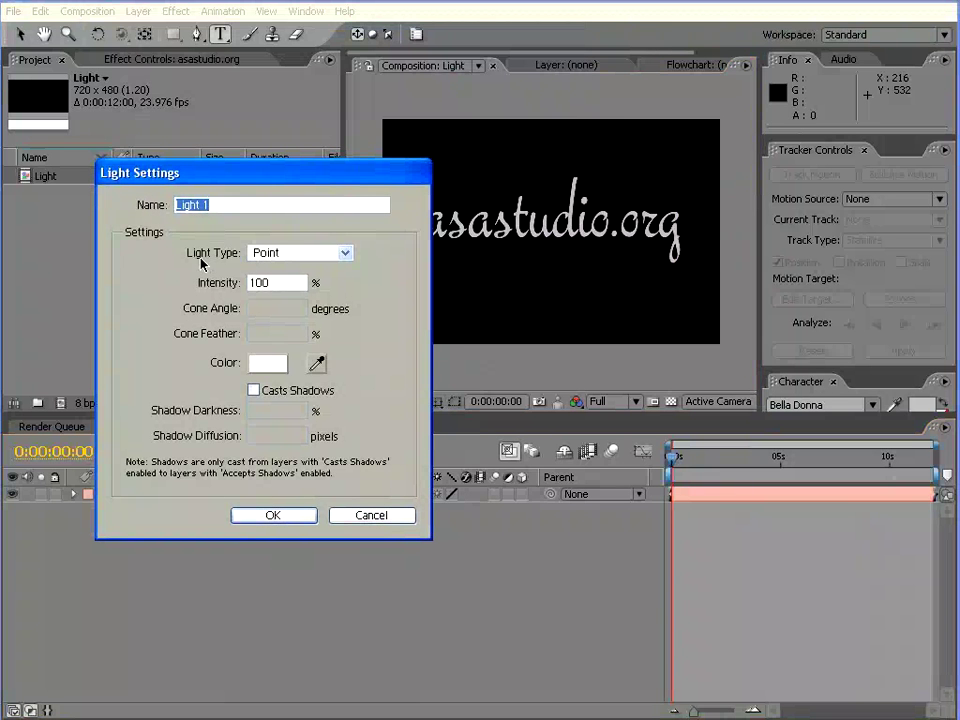
{"action": "left_click", "coordinate": [343, 254]}
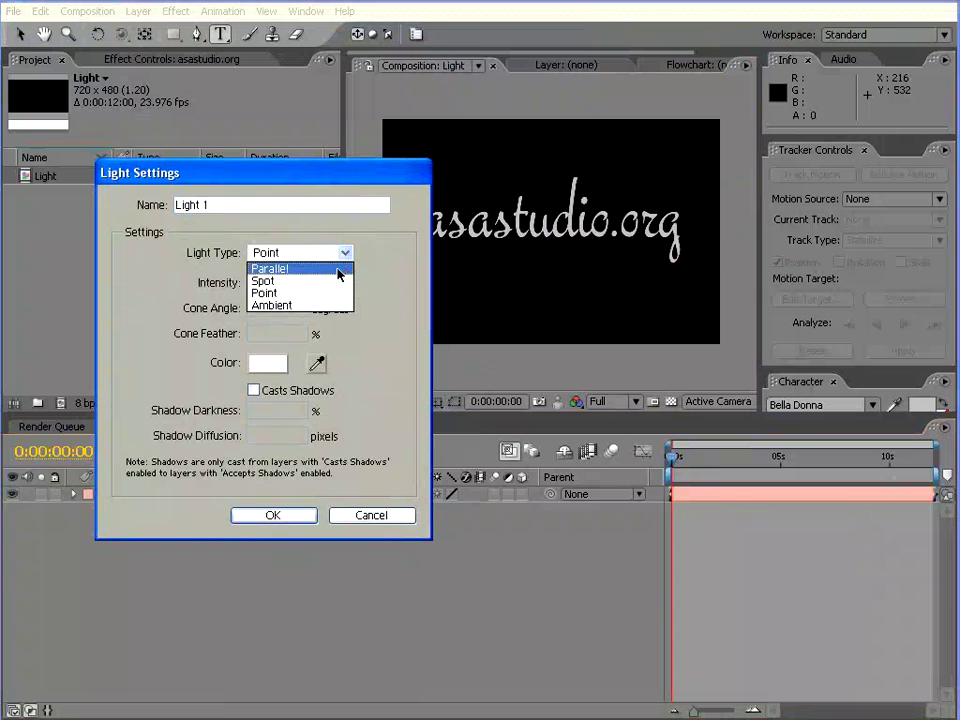
{"action": "left_click", "coordinate": [338, 277]}
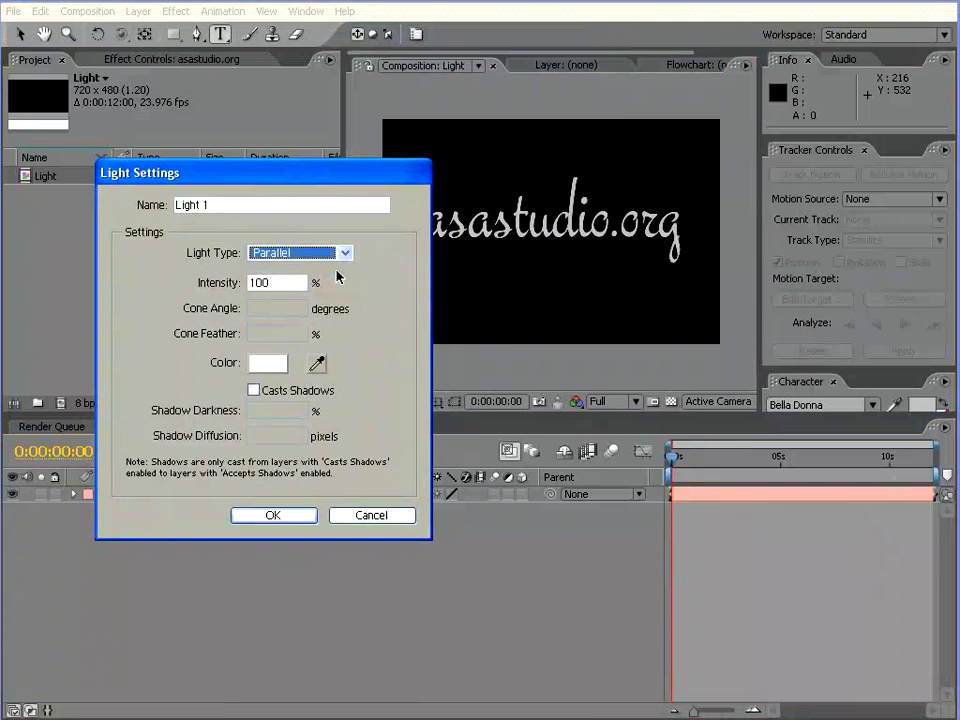
{"action": "left_click", "coordinate": [271, 514]}
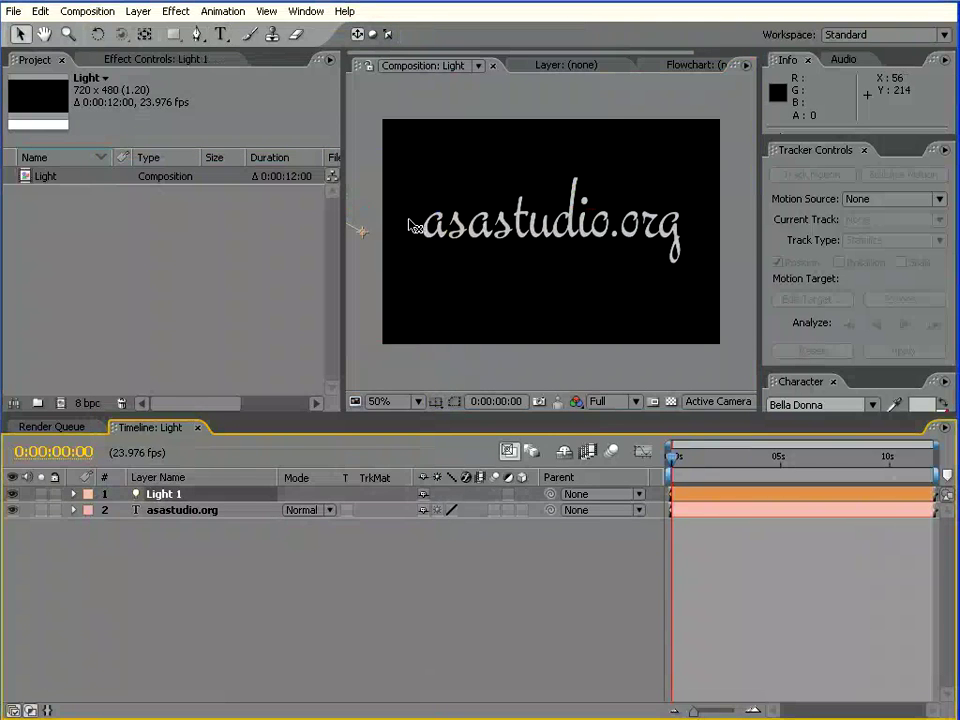
- Expand Light 1's Light Options and raise its intensity to 162%
{"action": "left_click_drag", "start_coordinate": [474, 228], "coordinate": [544, 240]}
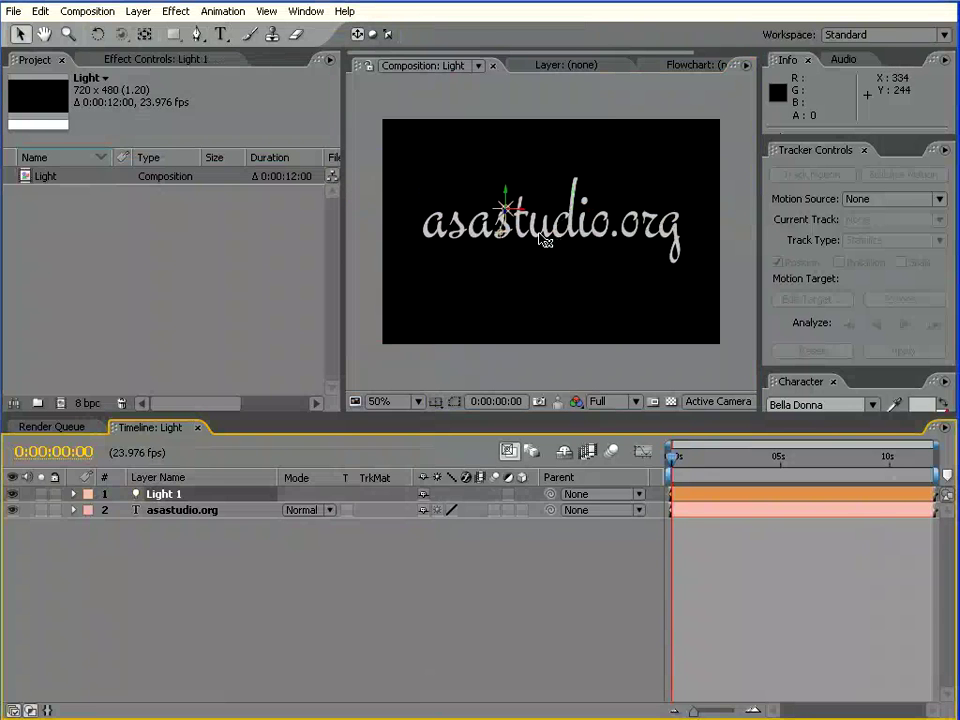
{"action": "left_click", "coordinate": [73, 494]}
{"action": "left_click", "coordinate": [89, 526]}
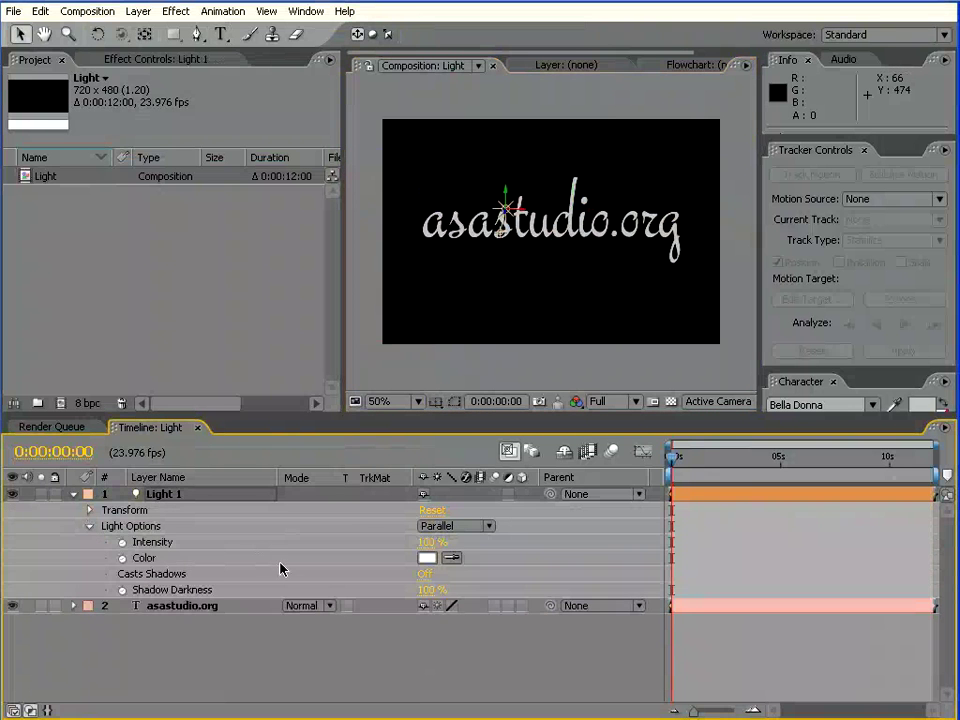
{"action": "mouse_move", "coordinate": [427, 542]}
{"action": "left_mouse_down"}
{"action": "mouse_move", "coordinate": [300, 542]}
{"action": "mouse_move", "coordinate": [491, 553]}
{"action": "left_mouse_up"}
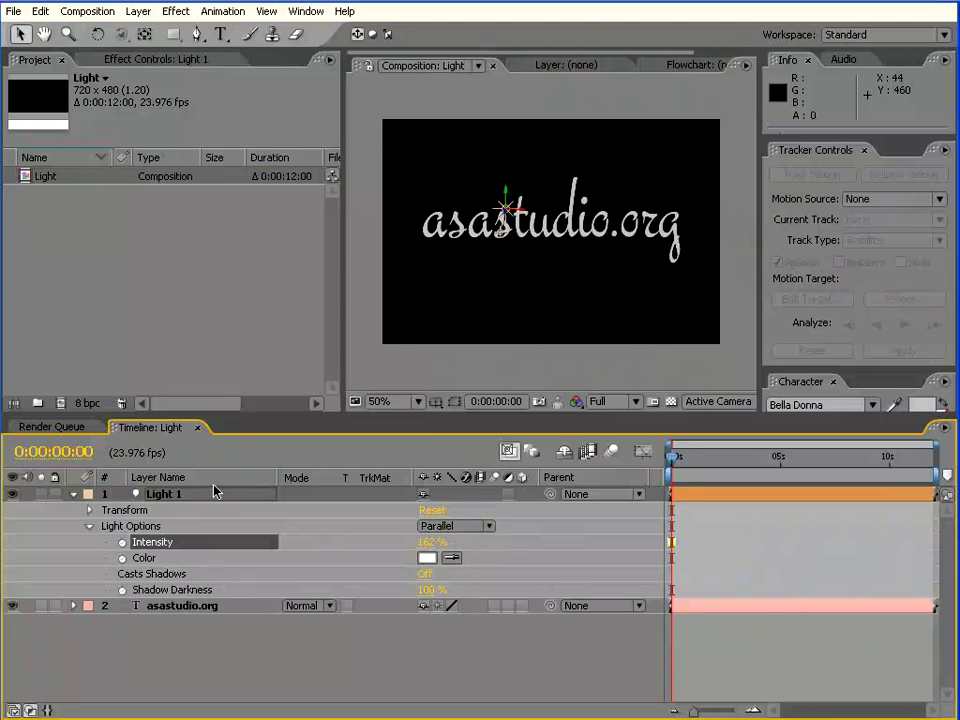
{"action": "left_click", "coordinate": [216, 493]}
- Make Light 1 a Spot light that casts shadows, placed far left of the text
{"action": "left_click", "coordinate": [474, 530]}
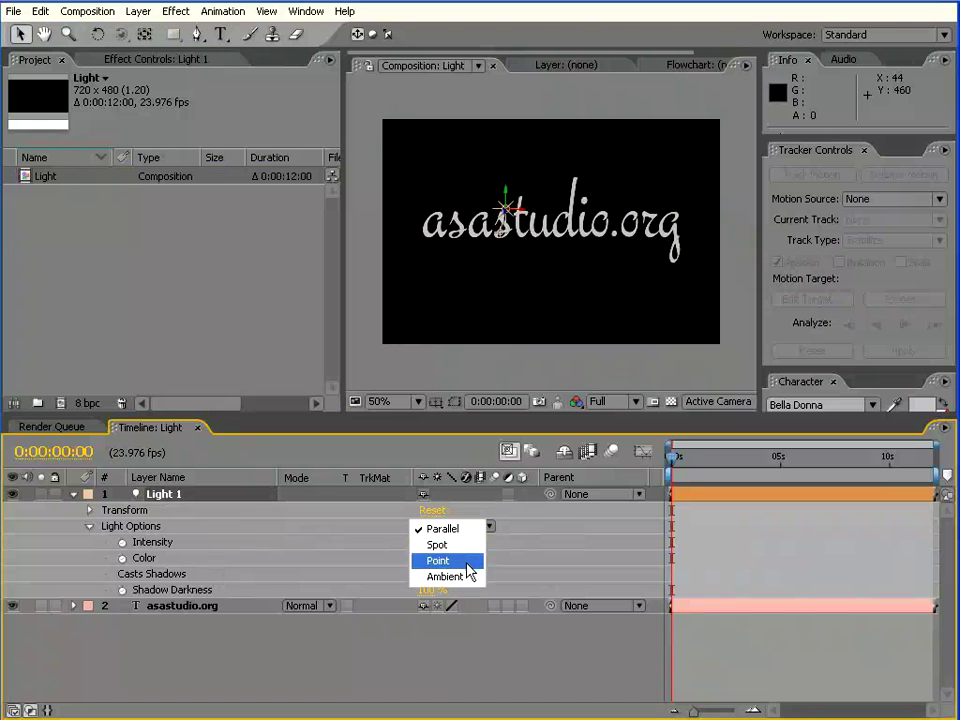
{"action": "left_click", "coordinate": [470, 547]}
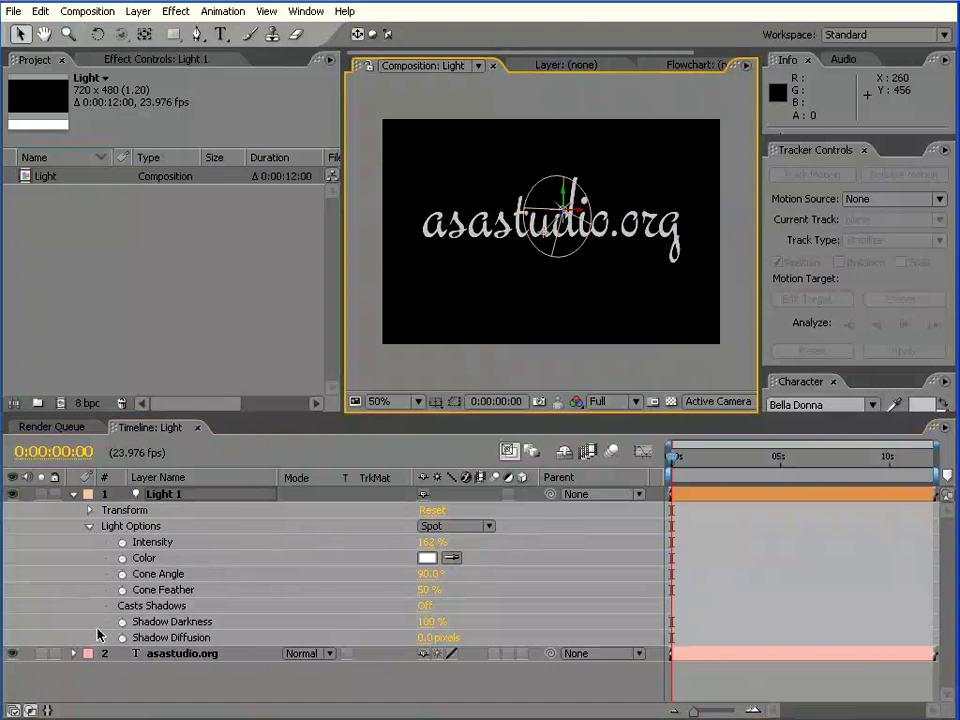
{"action": "left_click", "coordinate": [424, 605]}
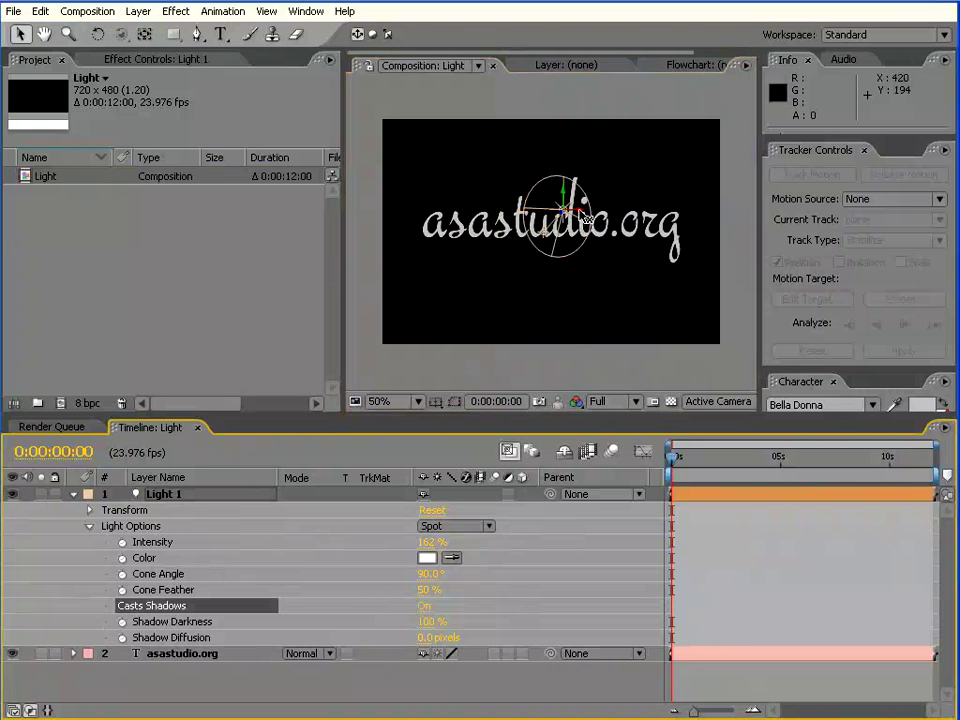
{"action": "mouse_move", "coordinate": [578, 210]}
{"action": "left_mouse_down"}
{"action": "mouse_move", "coordinate": [662, 211]}
{"action": "mouse_move", "coordinate": [652, 212]}
{"action": "left_mouse_up"}
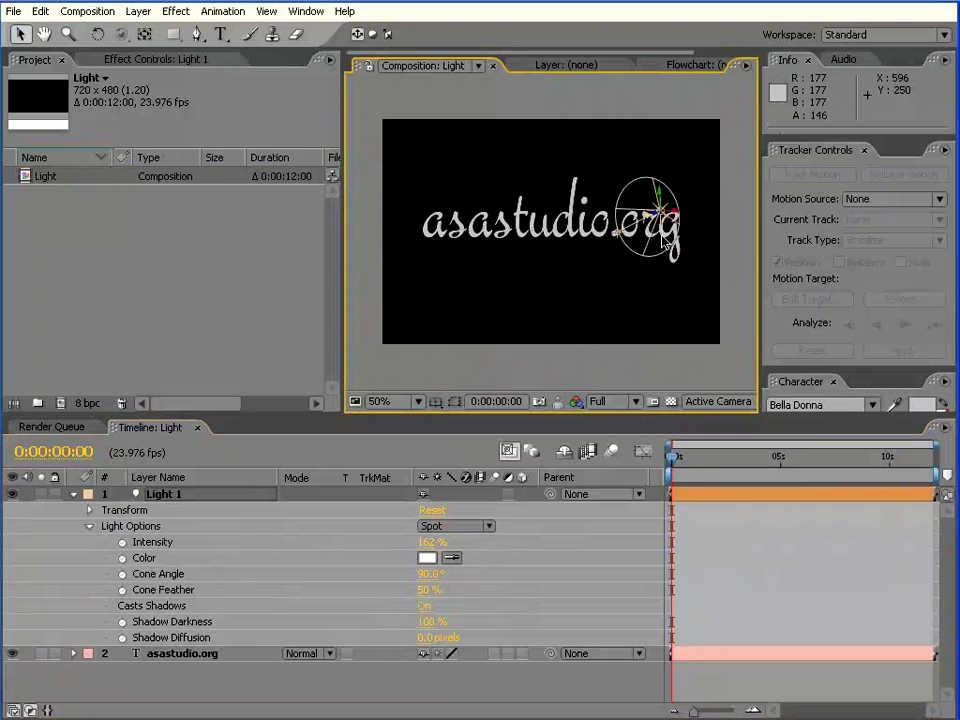
{"action": "left_click_drag", "start_coordinate": [680, 218], "coordinate": [565, 233]}
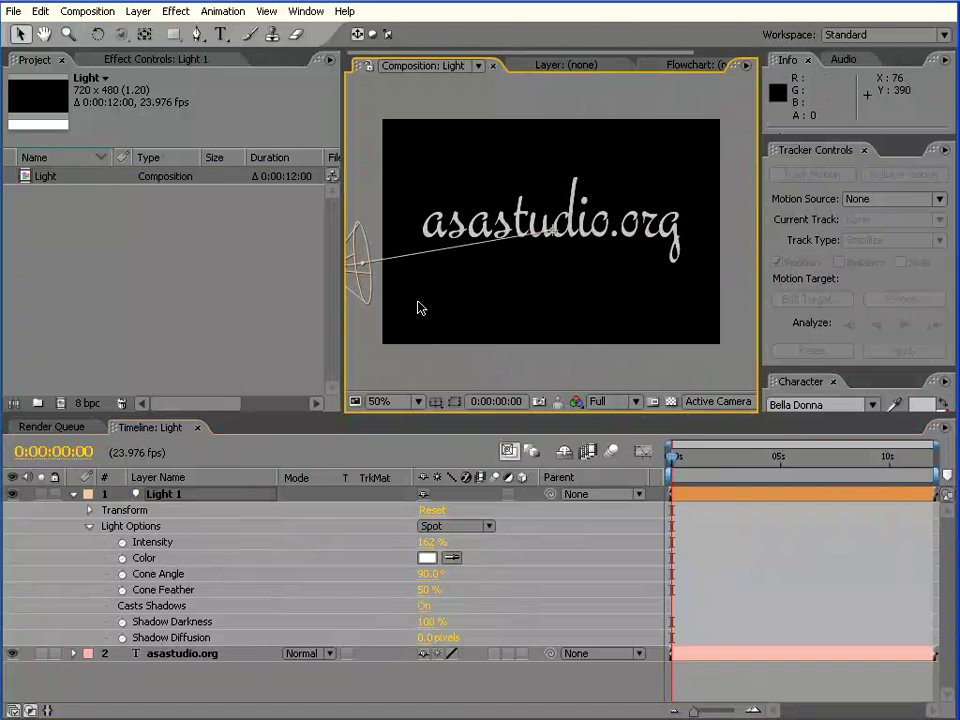
{"action": "left_click_drag", "start_coordinate": [342, 336], "coordinate": [239, 336]}
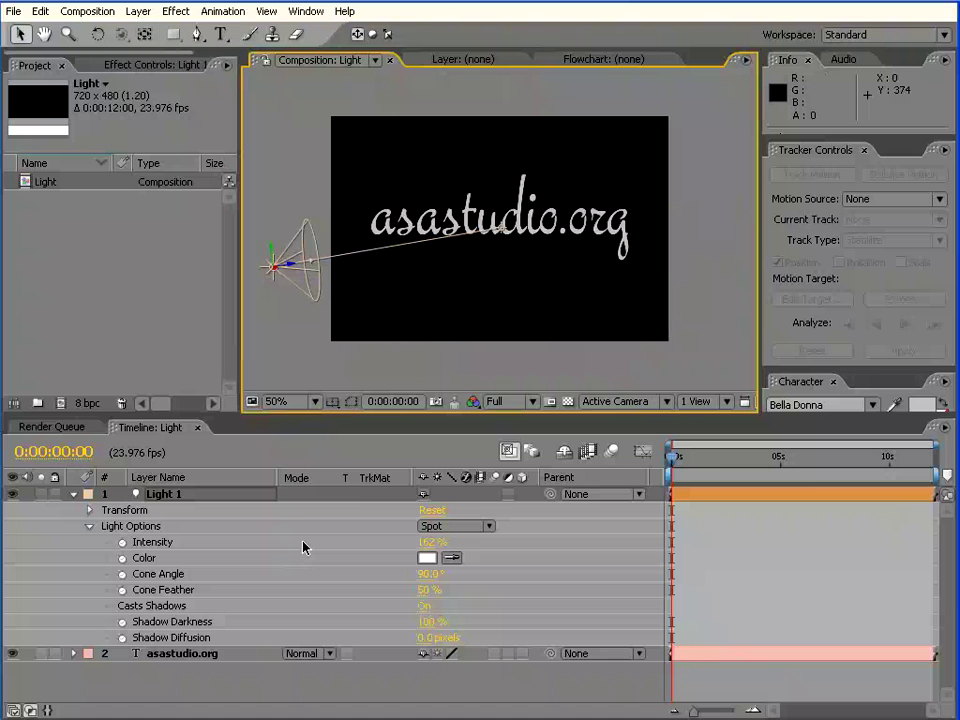
- Enable the 3D Layer switch on asastudio.org, toggling it to compare the spotlight shading
{"action": "left_click", "coordinate": [193, 656]}
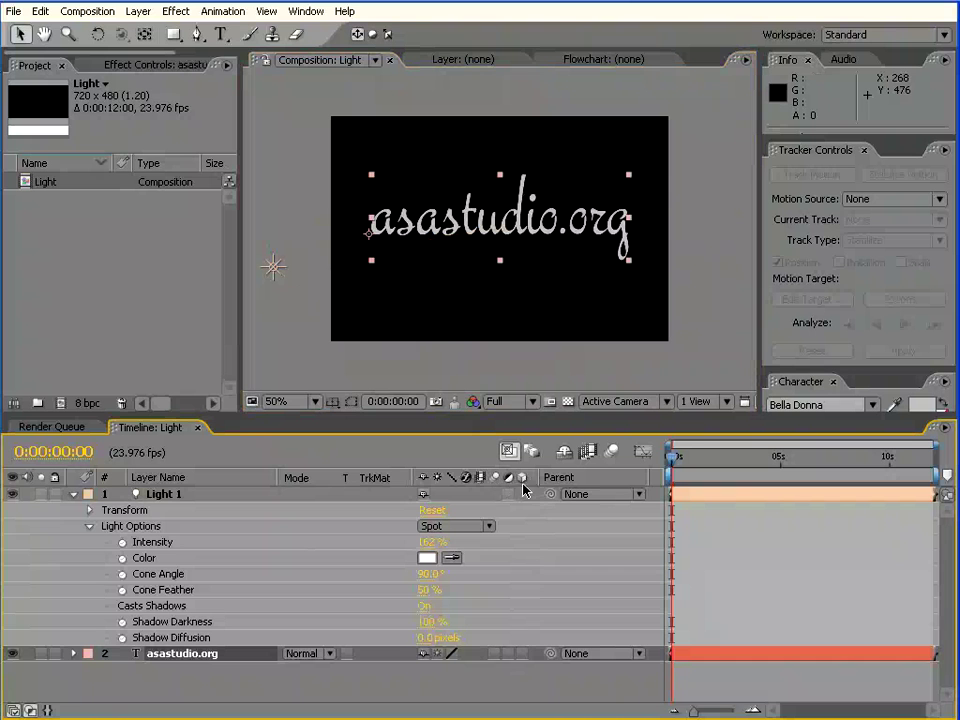
{"action": "left_click", "coordinate": [523, 653]}
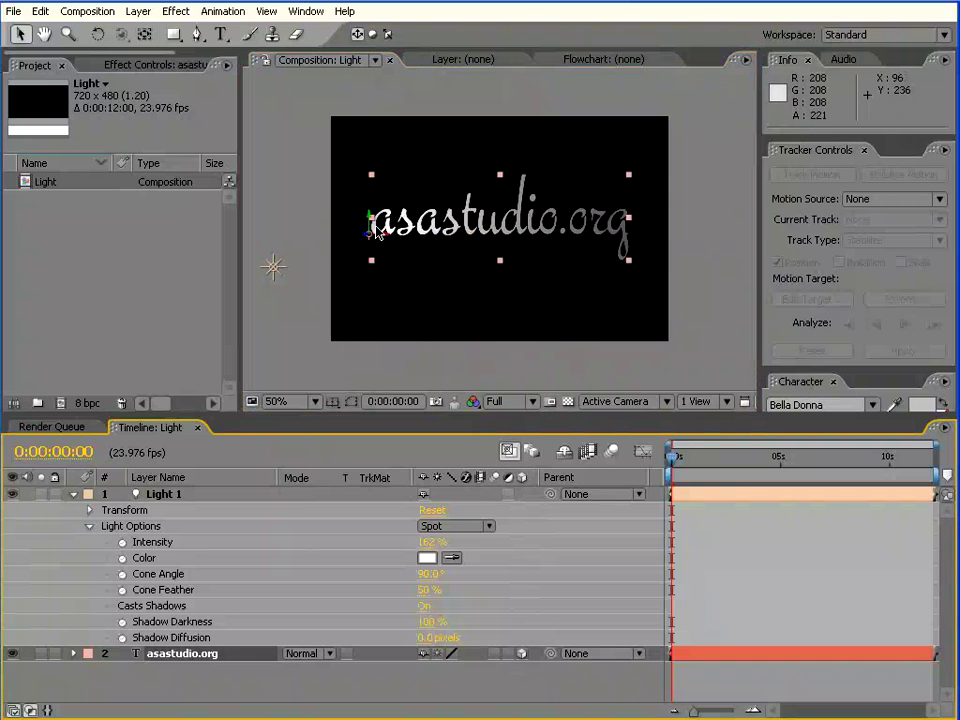
{"action": "left_click", "coordinate": [524, 653]}
{"action": "left_click", "coordinate": [524, 653]}
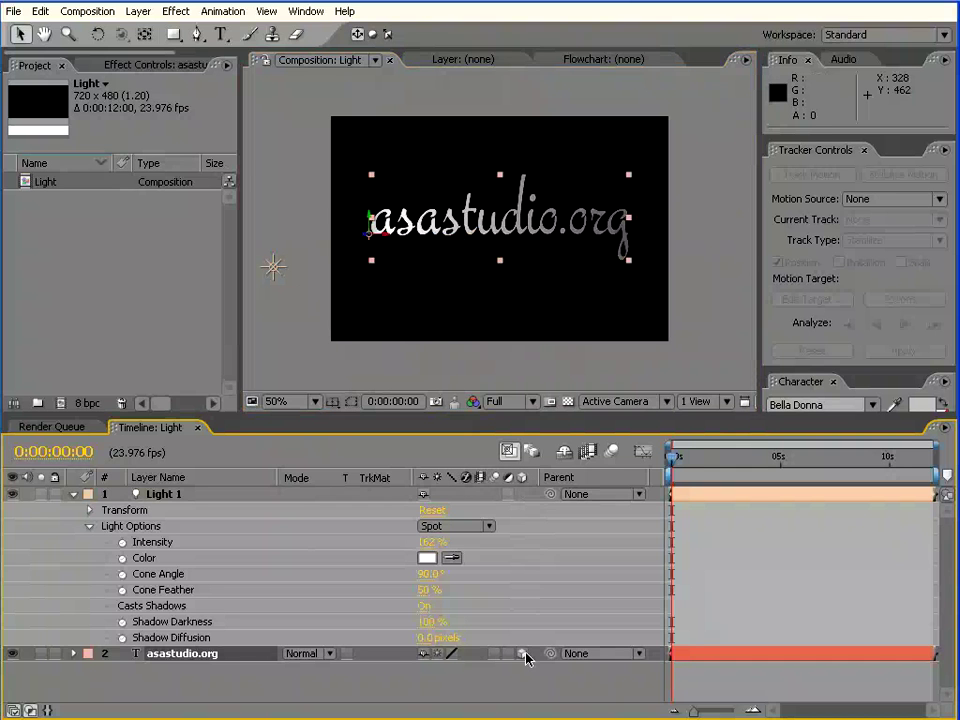
{"action": "left_click", "coordinate": [524, 653]}
{"action": "left_click", "coordinate": [524, 653]}
- Set the spotlight's colour to a saturated cyan
{"action": "left_click", "coordinate": [428, 558]}
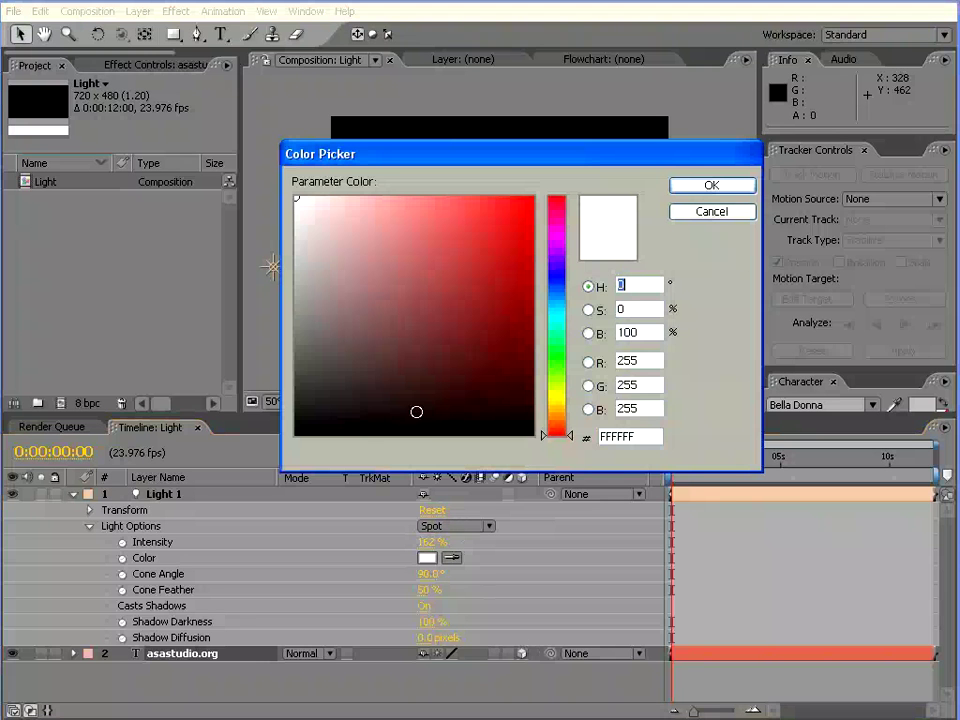
{"action": "left_click_drag", "start_coordinate": [556, 275], "coordinate": [557, 312]}
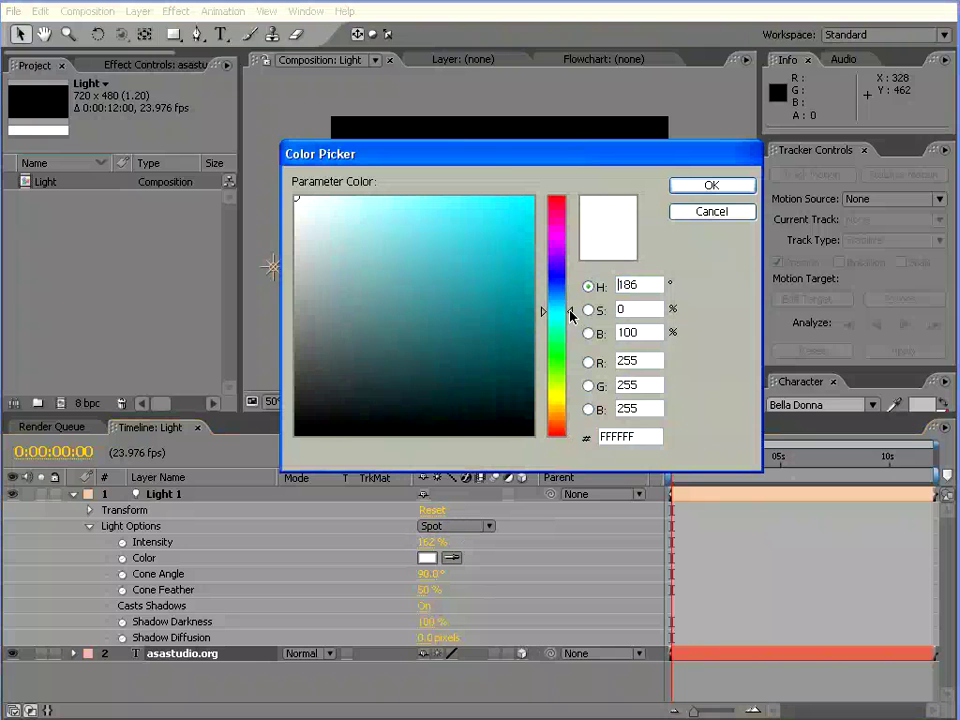
{"action": "left_click_drag", "start_coordinate": [488, 300], "coordinate": [446, 158]}
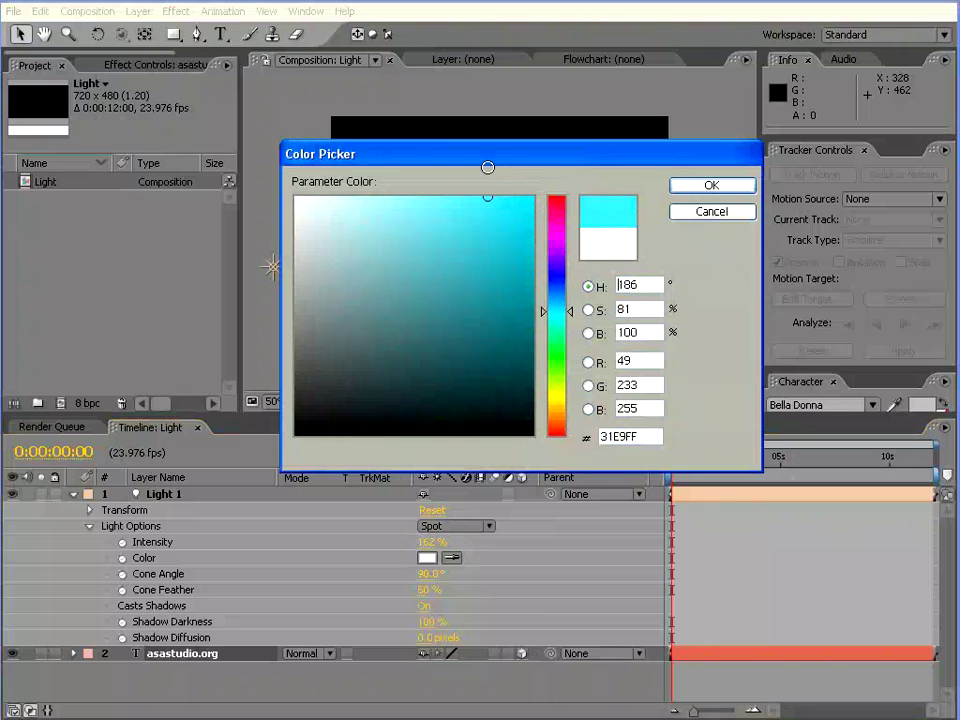
{"action": "left_click", "coordinate": [708, 187]}
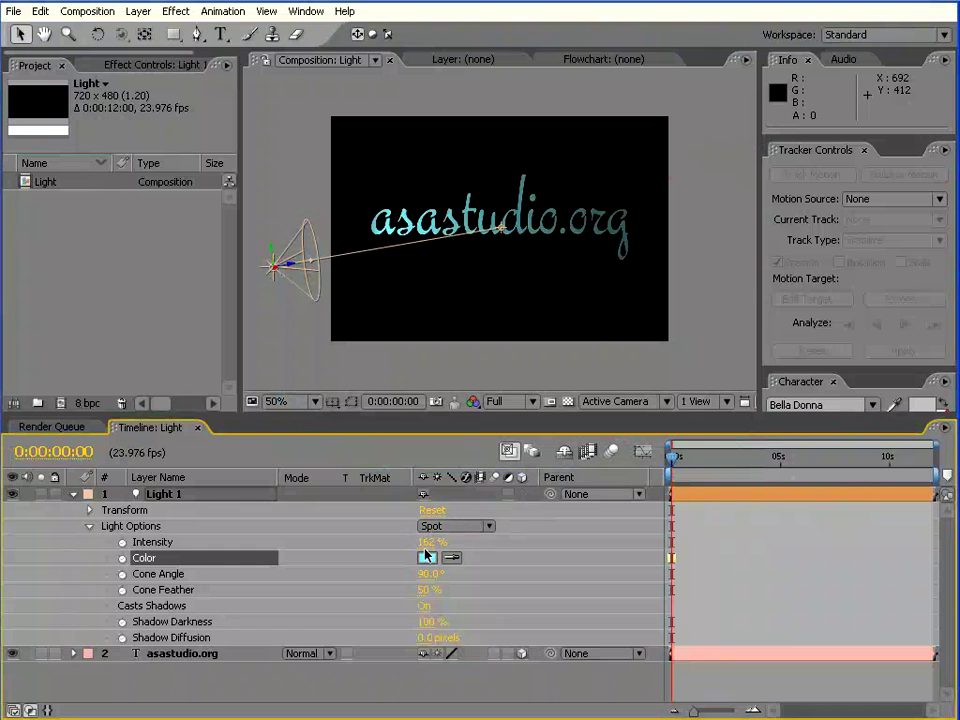
- Set intensity to 108%, cone feather to 72% and shadow diffusion to 103 pixels
{"action": "left_click_drag", "start_coordinate": [428, 543], "coordinate": [362, 539]}
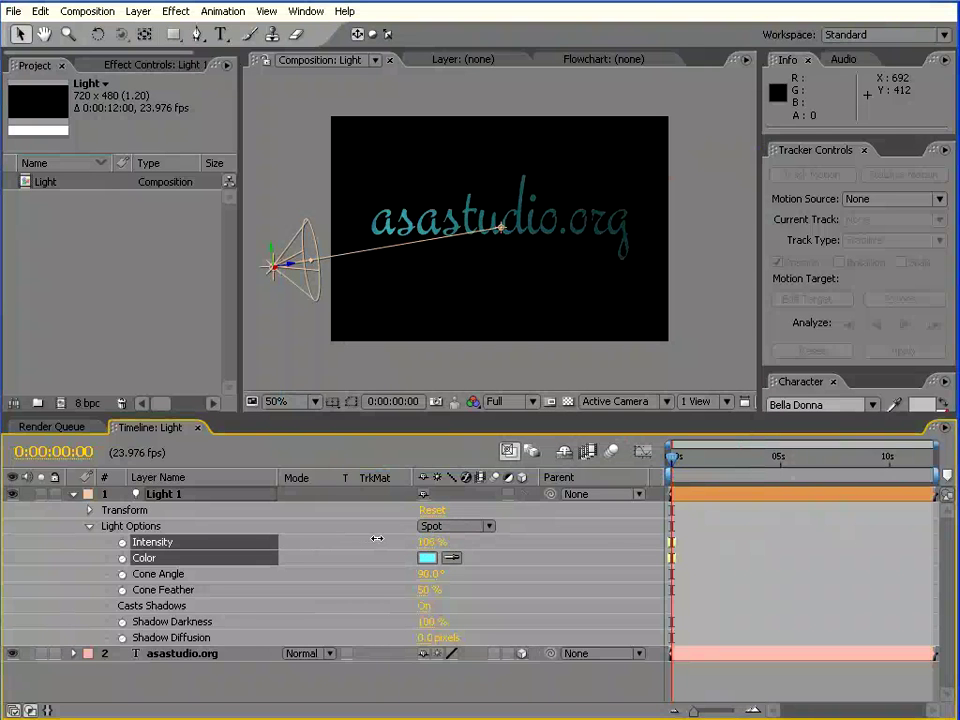
{"action": "mouse_move", "coordinate": [428, 590]}
{"action": "left_mouse_down"}
{"action": "mouse_move", "coordinate": [604, 584]}
{"action": "mouse_move", "coordinate": [570, 585]}
{"action": "left_mouse_up"}
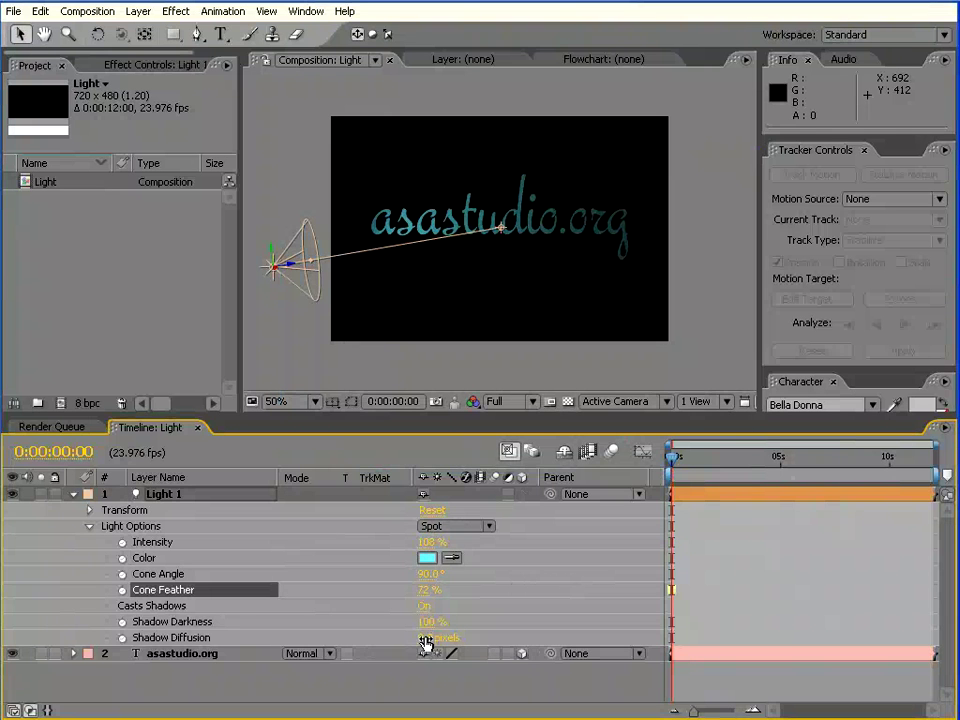
{"action": "mouse_move", "coordinate": [425, 640]}
{"action": "left_mouse_down"}
{"action": "mouse_move", "coordinate": [504, 637]}
{"action": "mouse_move", "coordinate": [449, 633]}
{"action": "left_mouse_up"}
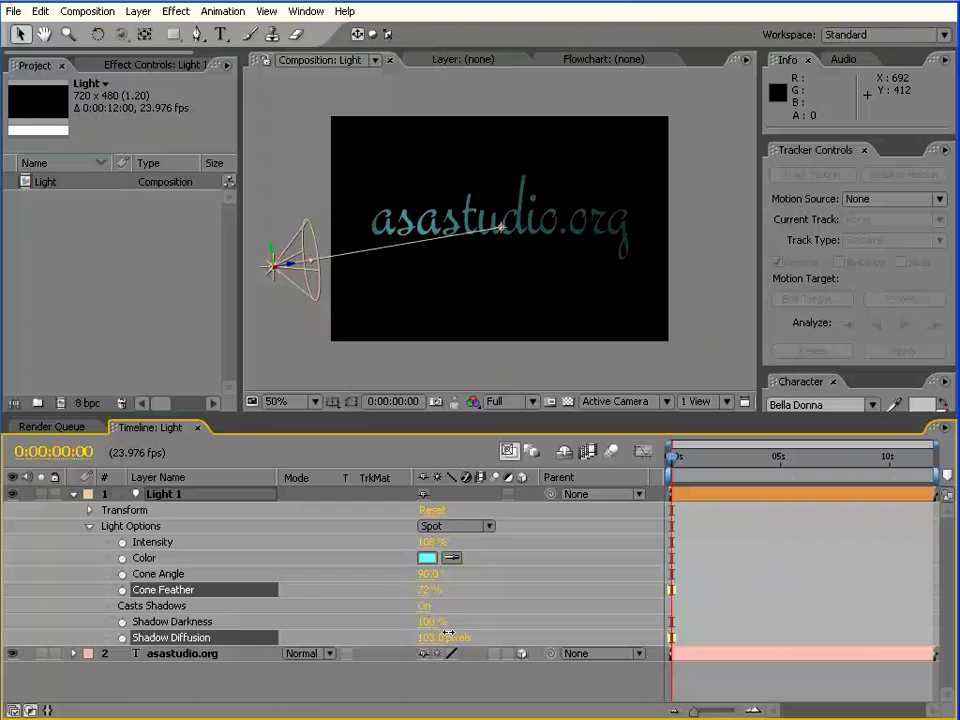
- Create a white solid layer and place it below the asastudio.org text layer
{"action": "right_click", "coordinate": [150, 686]}
{"action": "left_click", "coordinate": [137, 11]}
{"action": "mouse_move", "coordinate": [150, 31]}
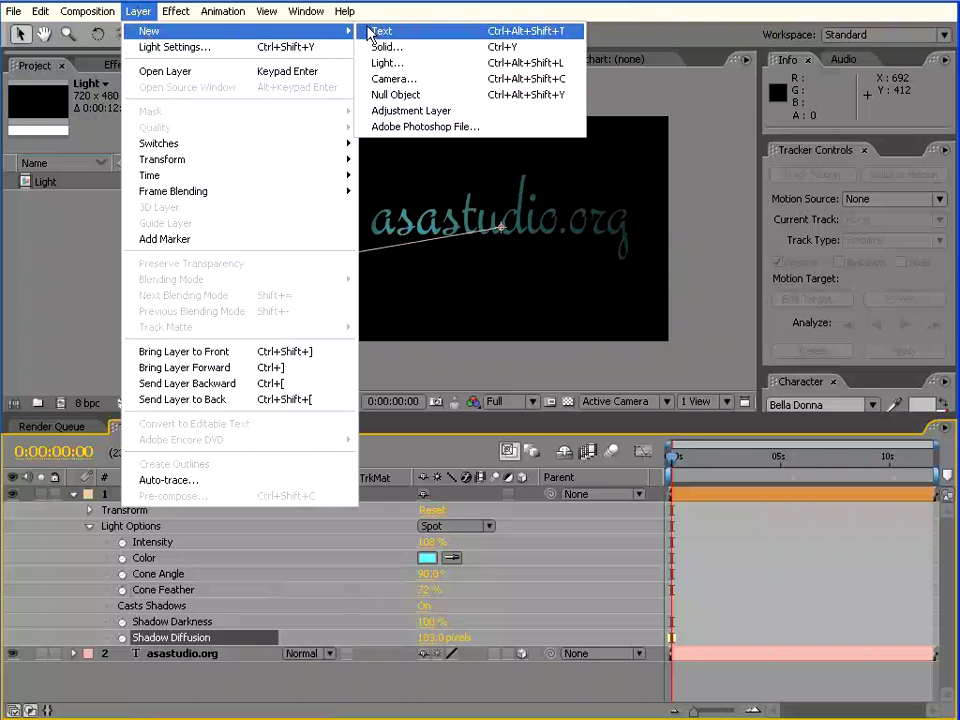
{"action": "left_click", "coordinate": [467, 47]}
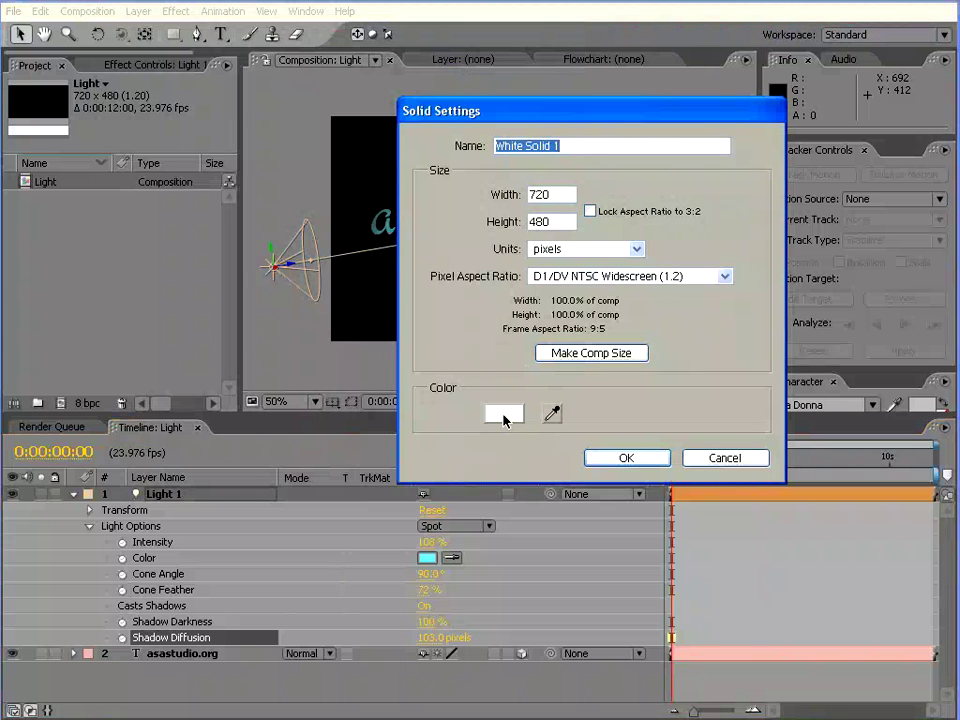
{"action": "left_click", "coordinate": [620, 458]}
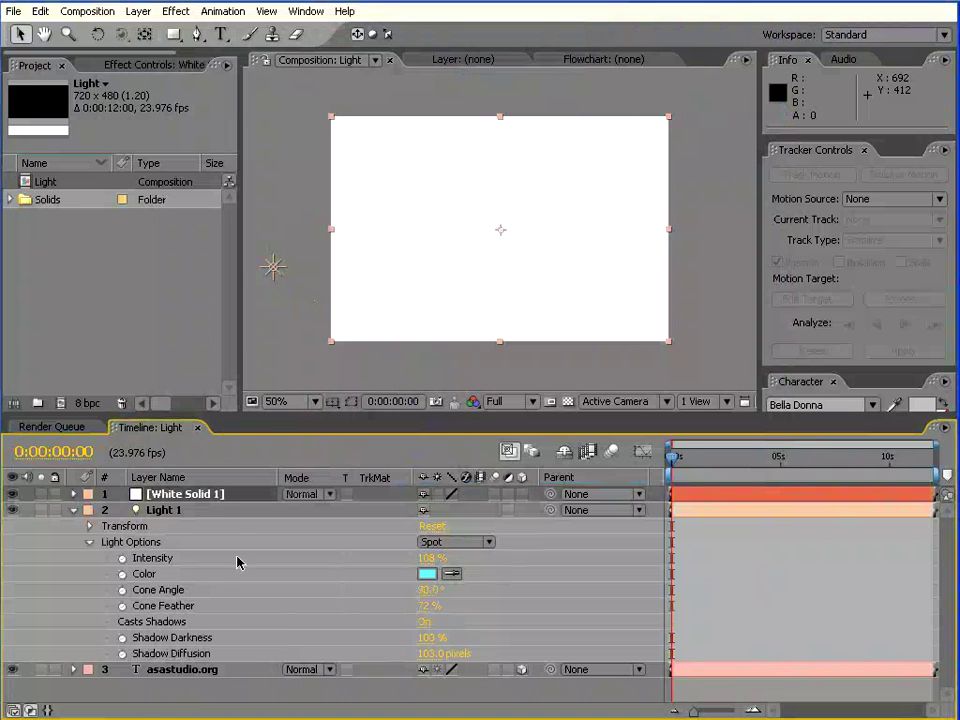
{"action": "left_click_drag", "start_coordinate": [192, 496], "coordinate": [178, 685]}
- Raise shadow diffusion to 113 pixels, push the solid back in depth, and aim the spotlight across the text
{"action": "left_click_drag", "start_coordinate": [440, 637], "coordinate": [460, 637]}
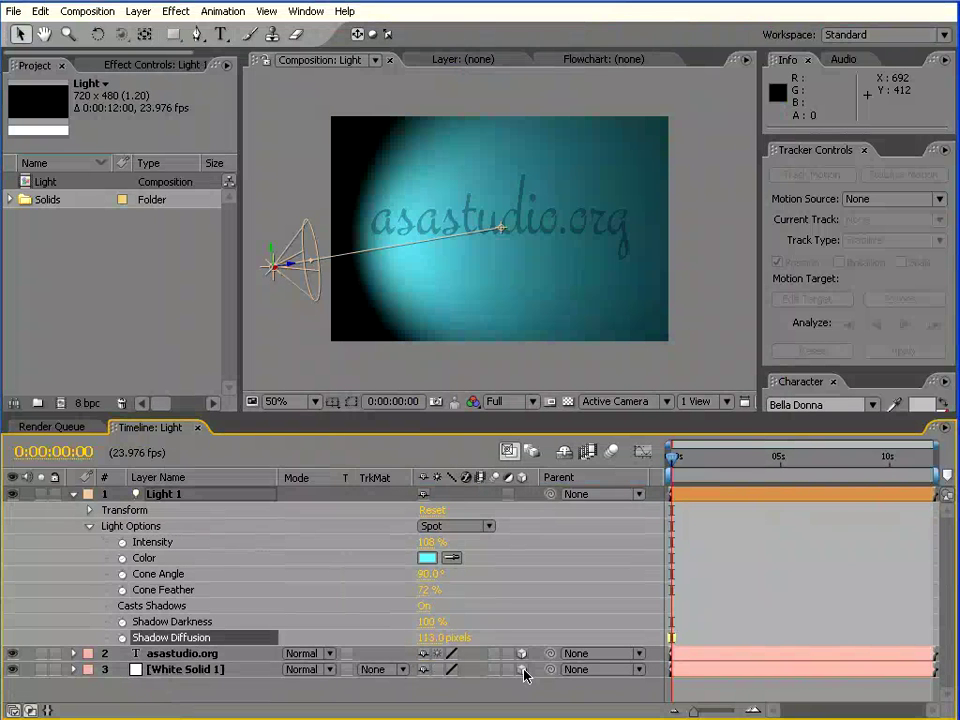
{"action": "left_click_drag", "start_coordinate": [428, 542], "coordinate": [423, 541]}
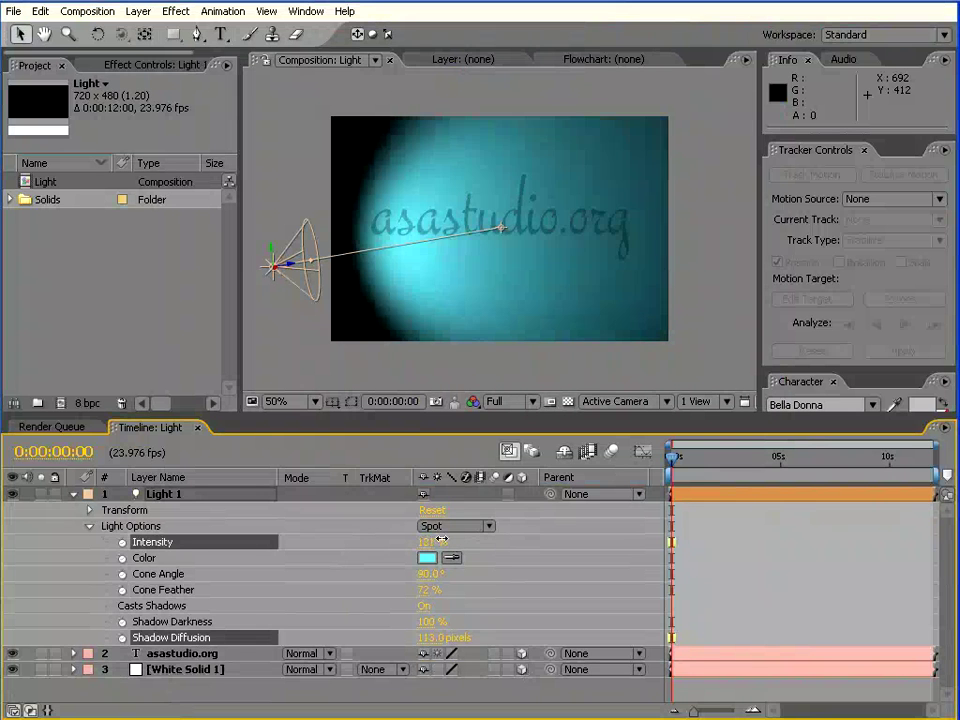
{"action": "left_click", "coordinate": [505, 235]}
{"action": "mouse_move", "coordinate": [505, 235]}
{"action": "left_mouse_down"}
{"action": "mouse_move", "coordinate": [492, 522]}
{"action": "mouse_move", "coordinate": [484, 440]}
{"action": "mouse_move", "coordinate": [619, 154]}
{"action": "mouse_move", "coordinate": [711, 103]}
{"action": "left_mouse_up"}
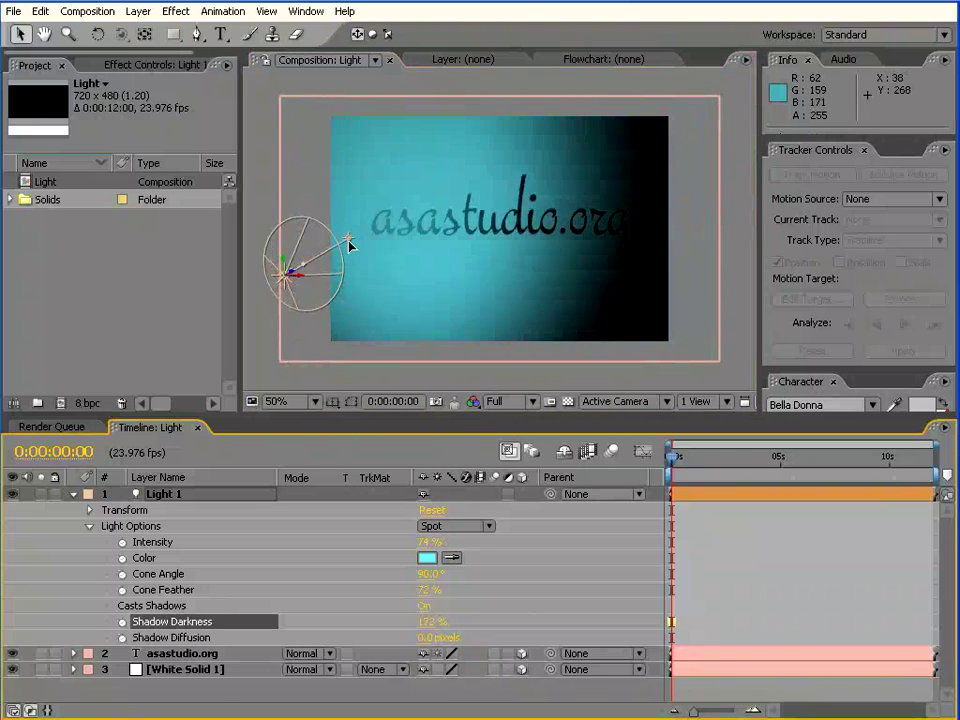
{"action": "left_click_drag", "start_coordinate": [350, 246], "coordinate": [366, 241]}
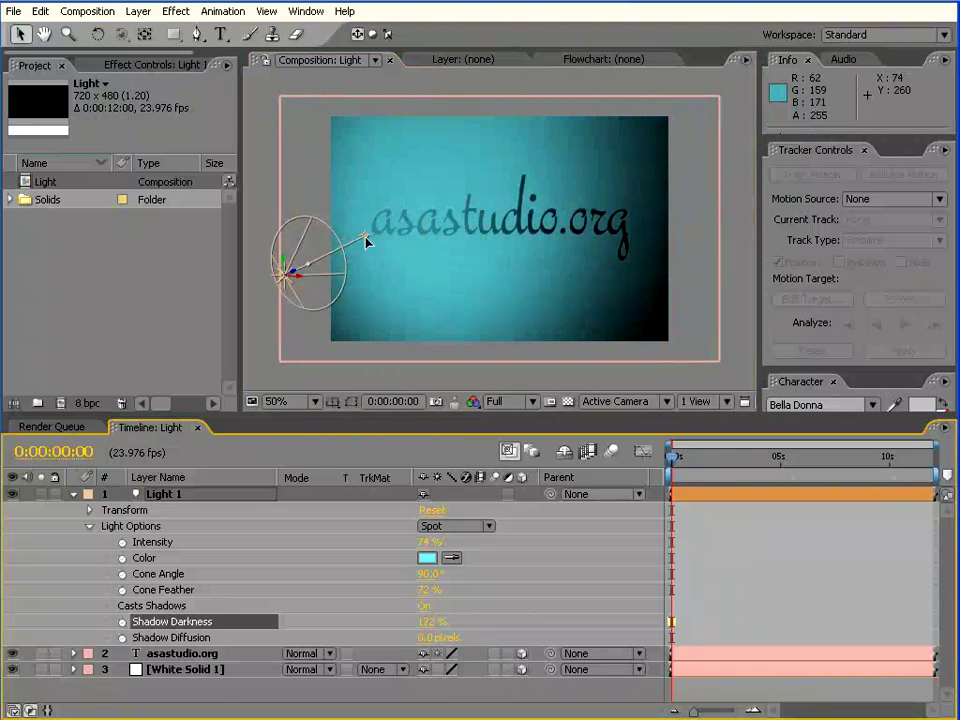
{"action": "left_click", "coordinate": [73, 669]}
{"action": "left_click", "coordinate": [89, 693]}
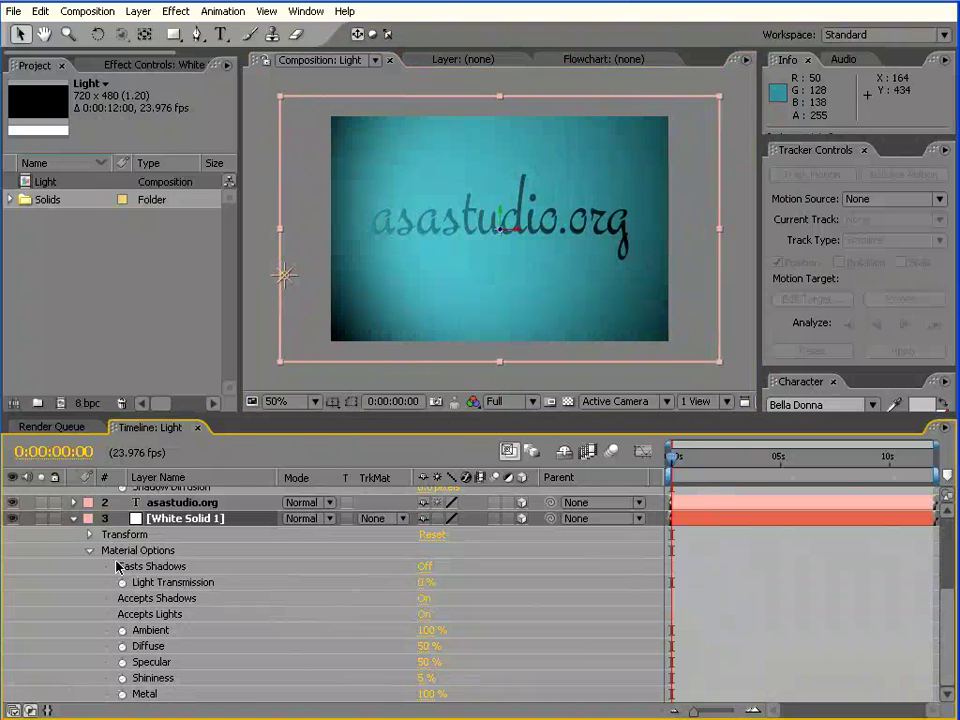
- Turn on Casts Shadows for the white solid, raise its light transmission and reduce its specular
{"action": "left_click", "coordinate": [424, 566]}
{"action": "left_click", "coordinate": [285, 273]}
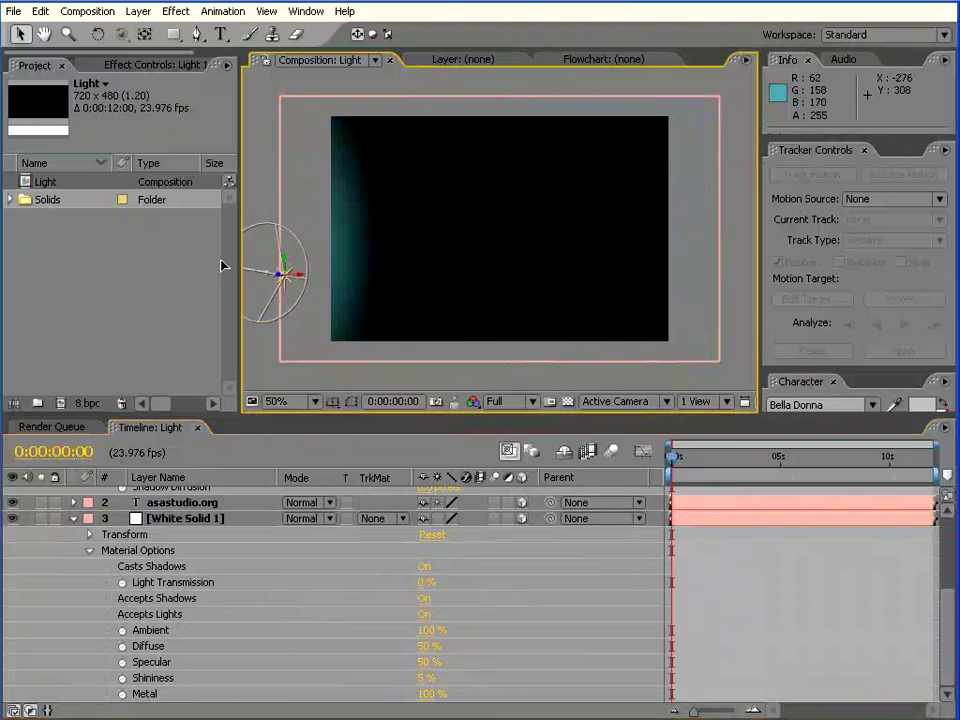
{"action": "left_click_drag", "start_coordinate": [278, 272], "coordinate": [398, 249]}
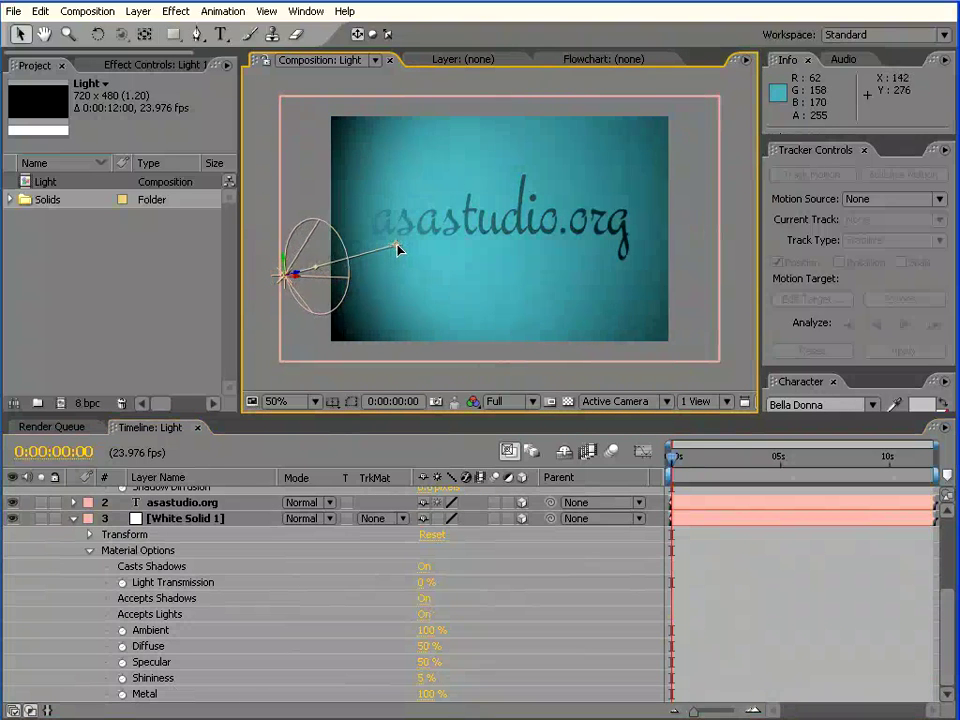
{"action": "left_click_drag", "start_coordinate": [421, 582], "coordinate": [466, 582]}
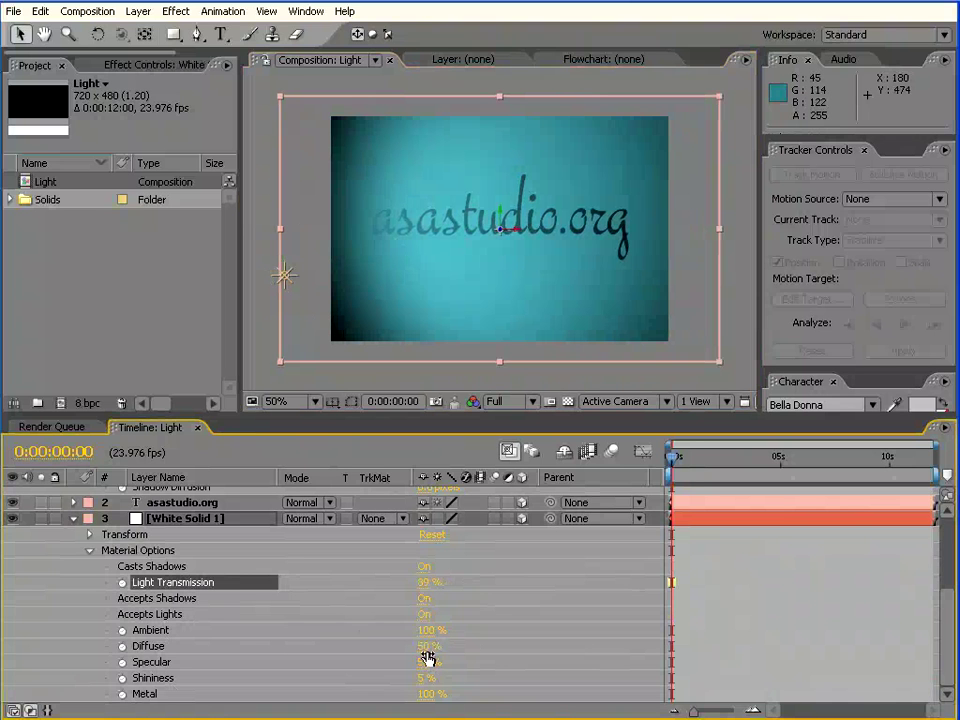
{"action": "mouse_move", "coordinate": [532, 661]}
{"action": "left_mouse_down"}
{"action": "mouse_move", "coordinate": [378, 664]}
{"action": "mouse_move", "coordinate": [400, 664]}
{"action": "left_mouse_up"}
{"action": "left_click", "coordinate": [148, 646]}
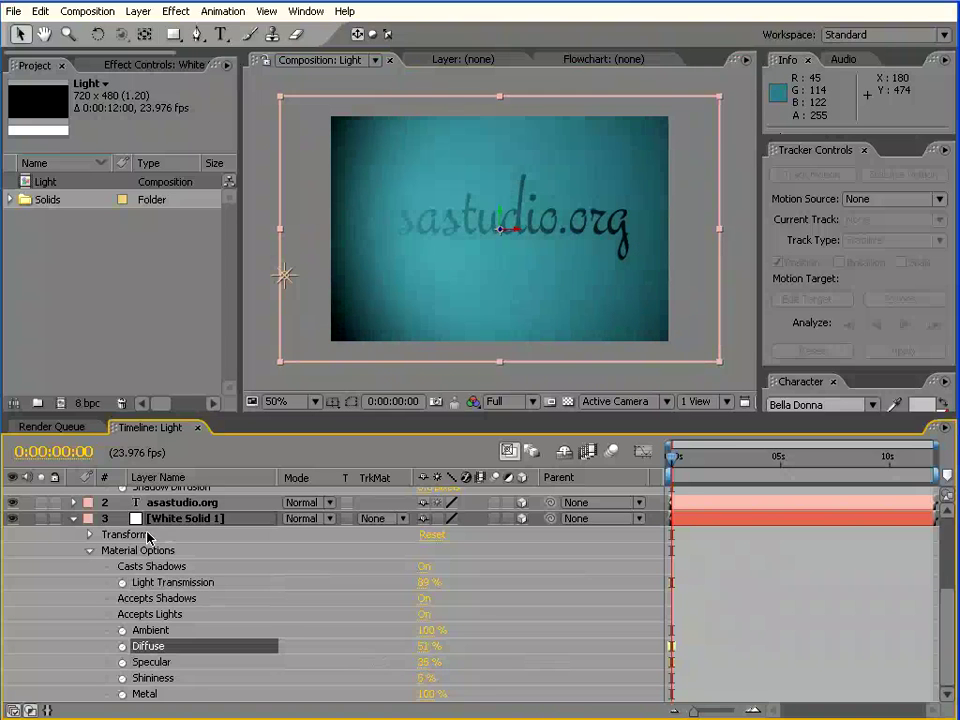
- Turn on Casts Shadows for the asastudio.org text layer
{"action": "left_click", "coordinate": [74, 503]}
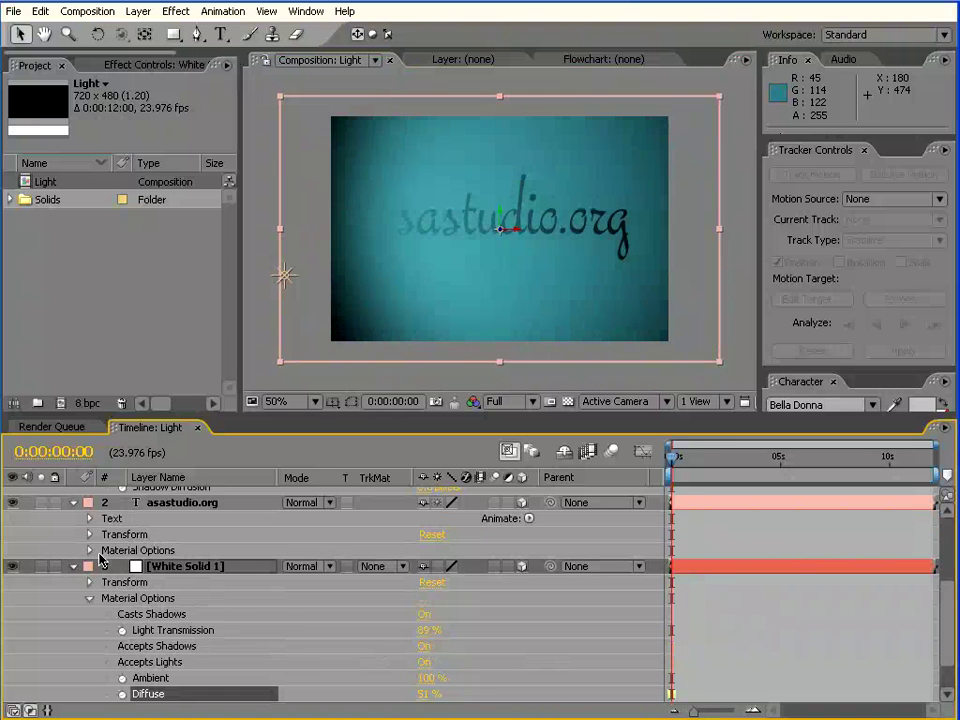
{"action": "left_click", "coordinate": [90, 550]}
{"action": "left_click", "coordinate": [424, 567]}
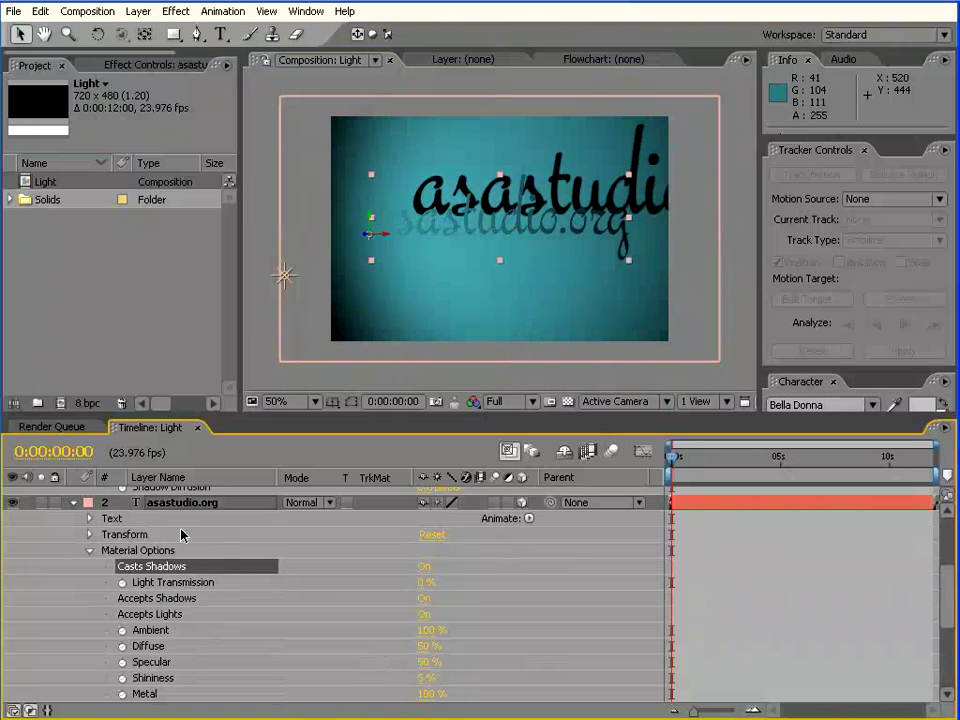
{"action": "left_click_drag", "start_coordinate": [949, 579], "coordinate": [950, 618]}
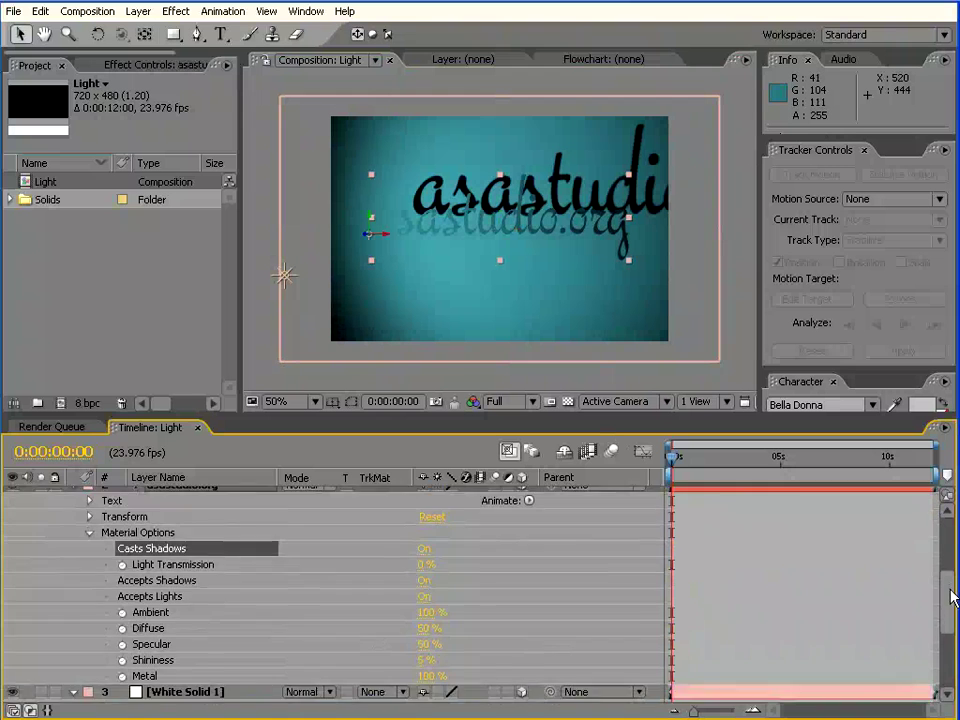
{"action": "left_click", "coordinate": [75, 610]}
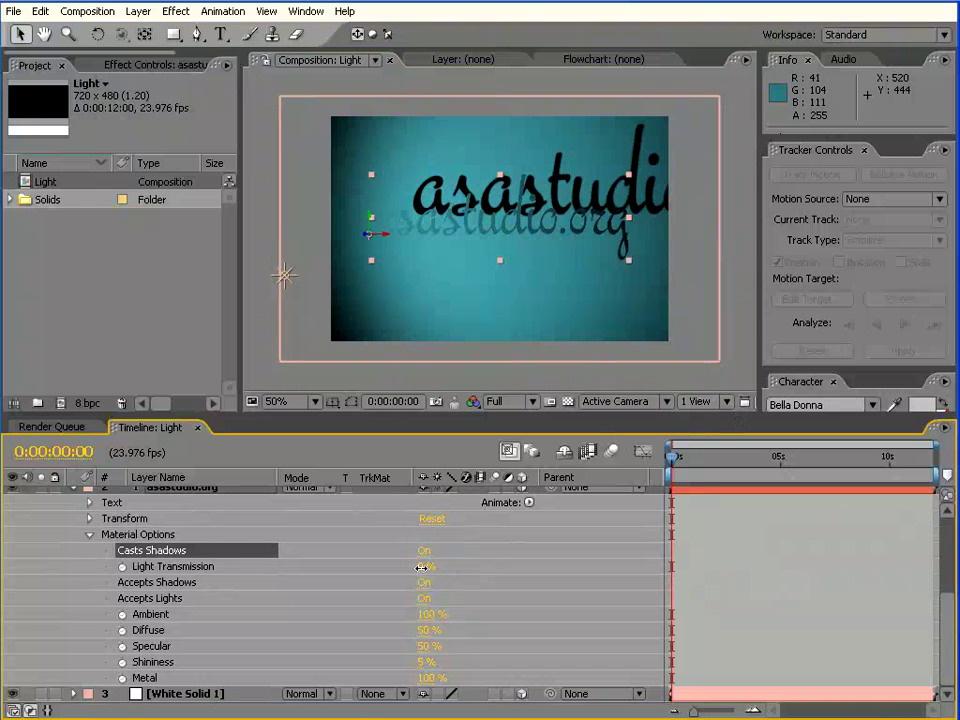
- Set the text's light transmission to 100%, after briefly trying 0%
{"action": "left_click_drag", "start_coordinate": [422, 566], "coordinate": [524, 567]}
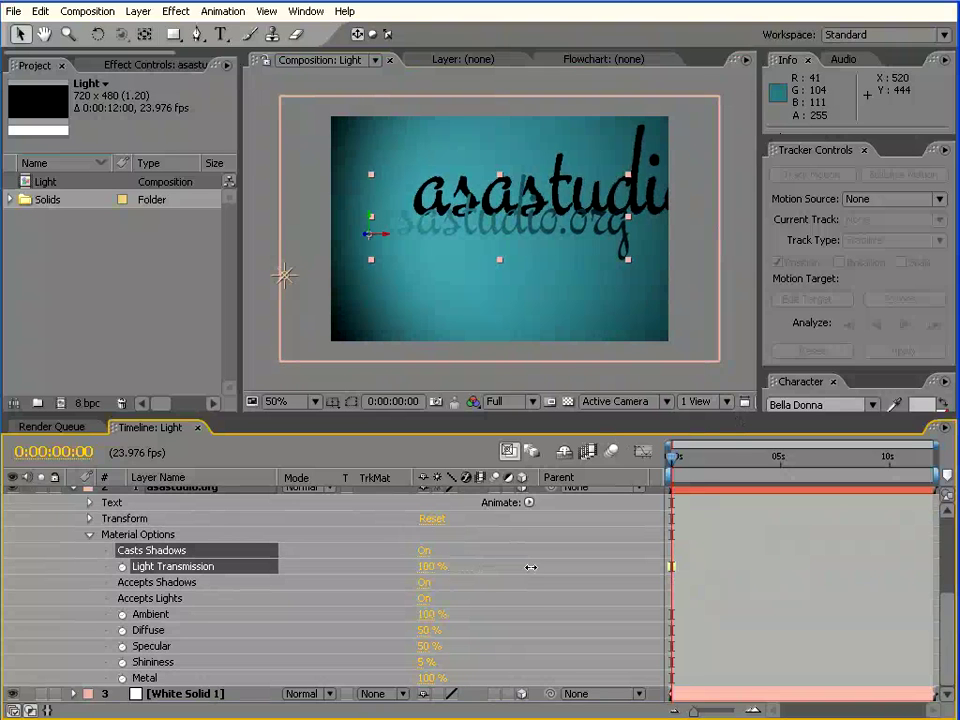
{"action": "left_click", "coordinate": [430, 567]}
{"action": "type", "text": "0"}
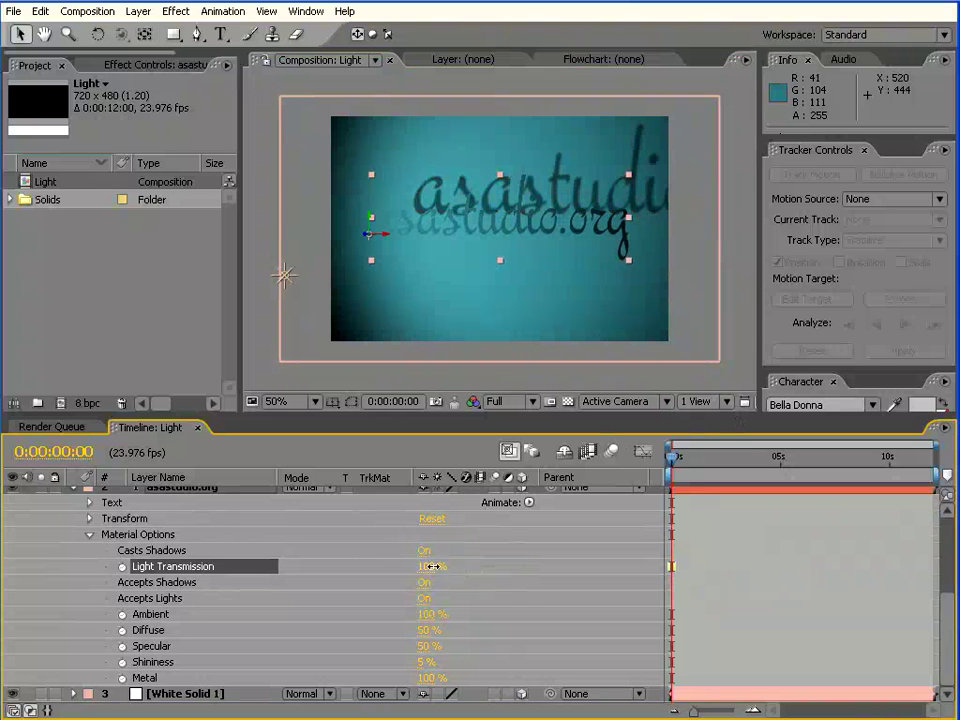
{"action": "key", "text": "Return"}
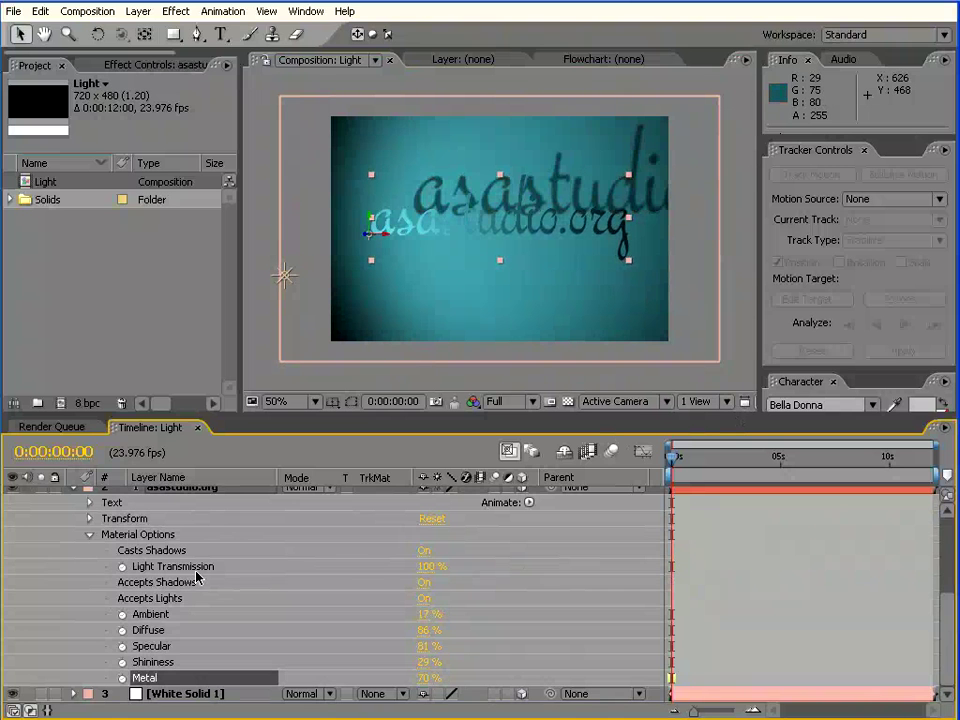
{"action": "left_click_drag", "start_coordinate": [428, 567], "coordinate": [401, 565]}
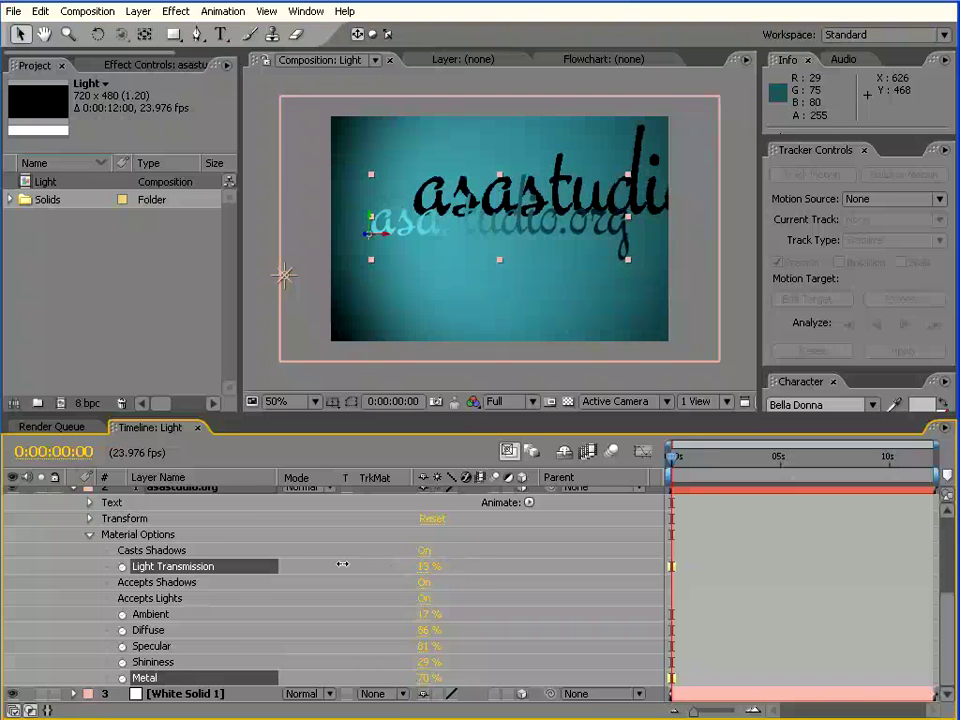
{"action": "left_click_drag", "start_coordinate": [342, 565], "coordinate": [515, 567]}
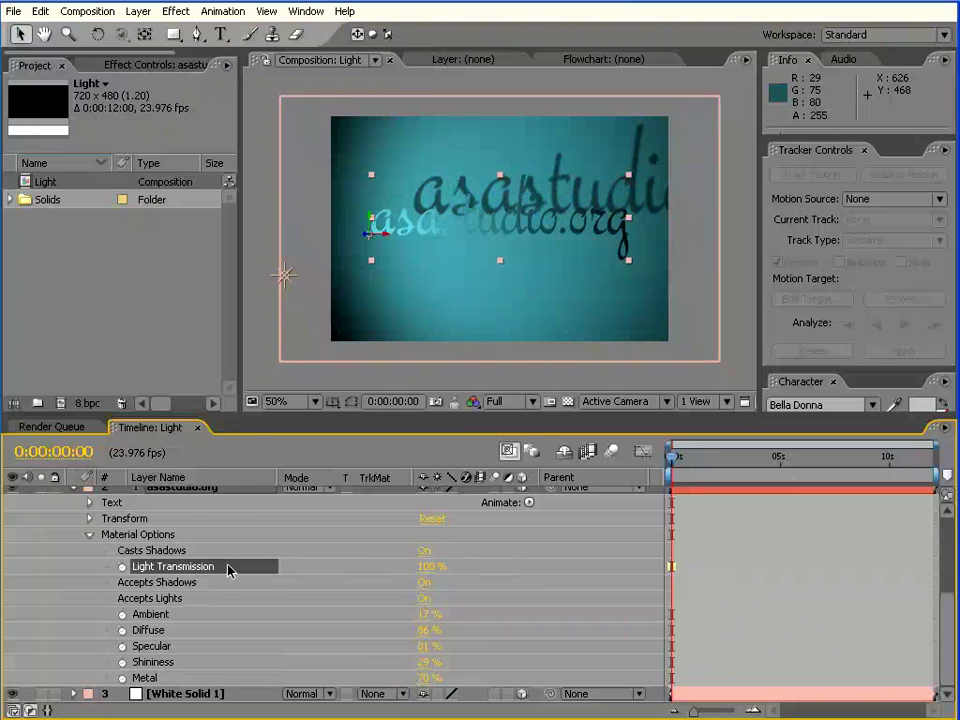
{"action": "scroll", "coordinate": [952, 543], "scroll_direction": "up", "scroll_amount": 5}
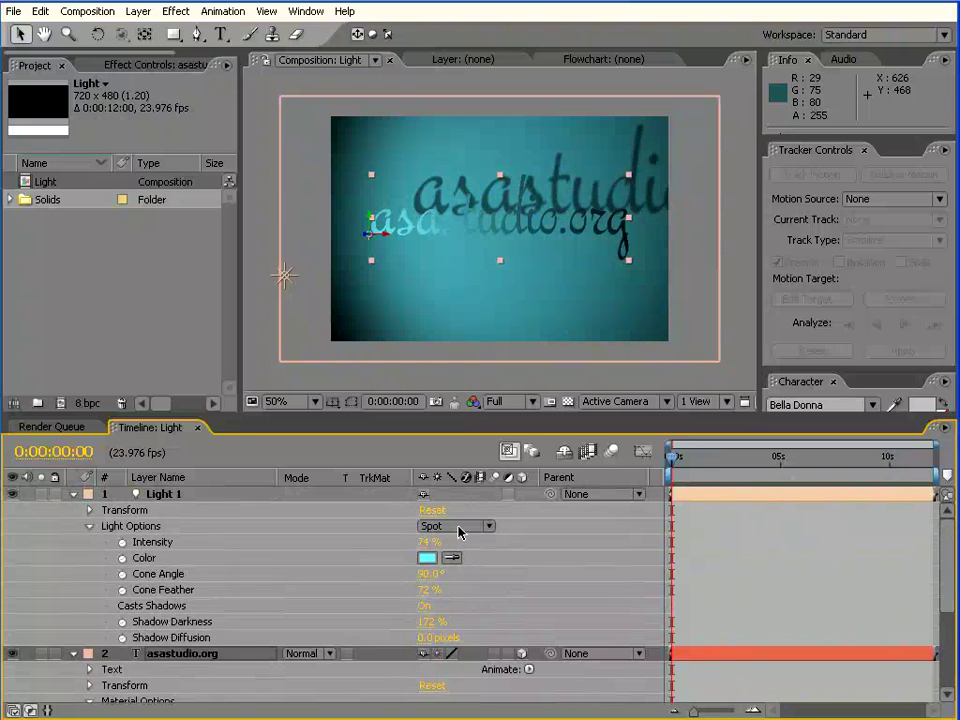
- Change Light 1's type to a Point light
{"action": "left_click", "coordinate": [459, 530]}
{"action": "left_click", "coordinate": [463, 541]}
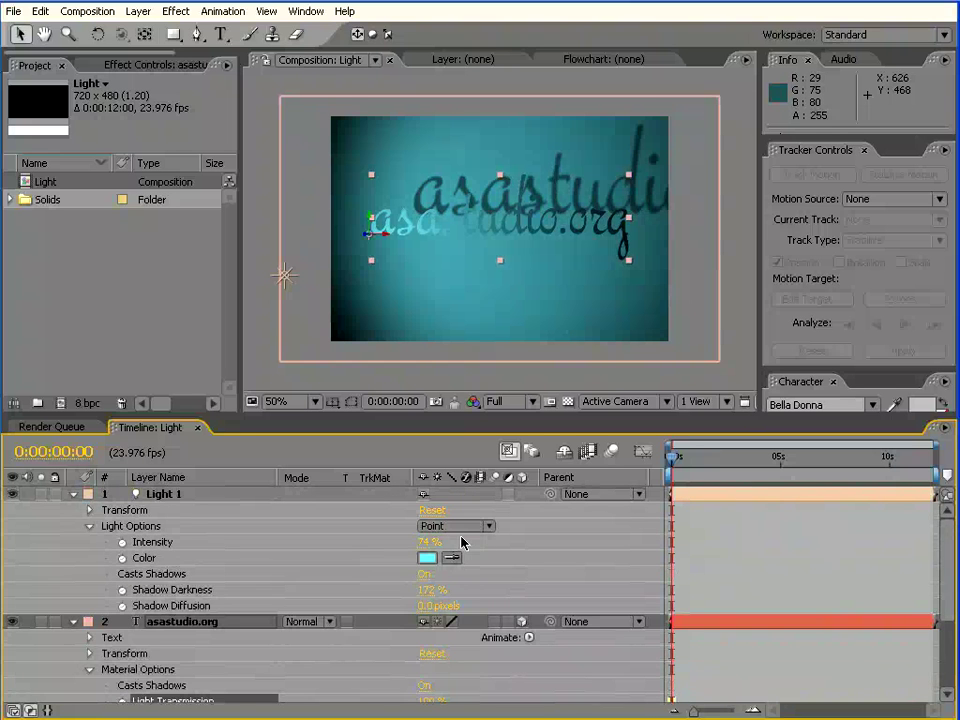
{"action": "mouse_move", "coordinate": [248, 284]}
{"action": "left_mouse_down"}
{"action": "mouse_move", "coordinate": [560, 281]}
{"action": "mouse_move", "coordinate": [497, 227]}
{"action": "mouse_move", "coordinate": [484, 240]}
{"action": "mouse_move", "coordinate": [372, 241]}
{"action": "left_mouse_up"}
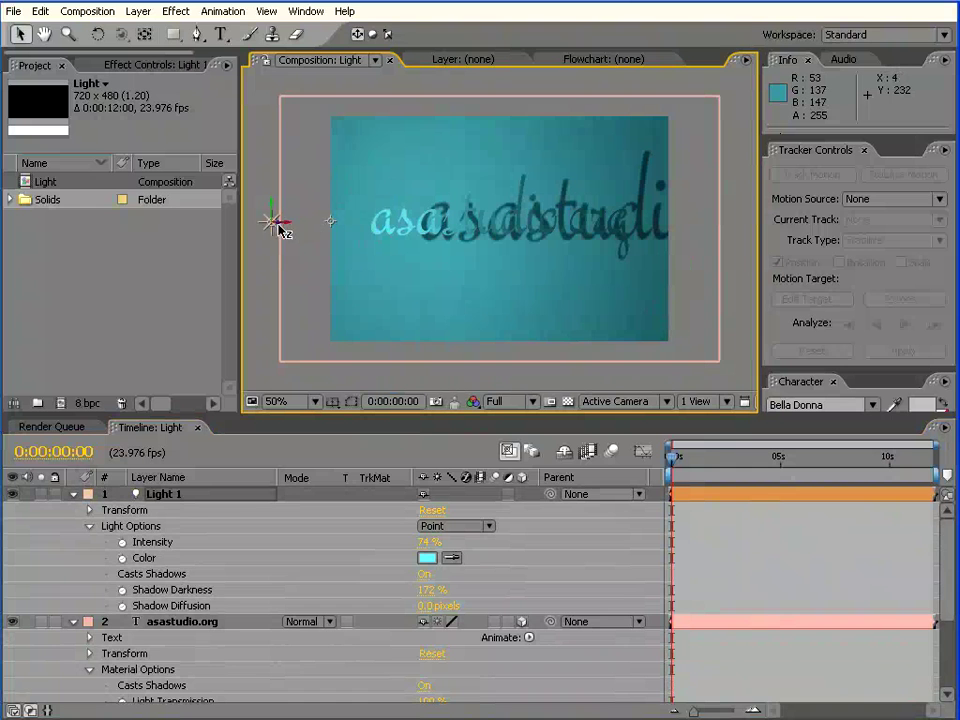
- Move the point light to the centre of the text and collapse Light 1 and asastudio.org
{"action": "left_click_drag", "start_coordinate": [290, 228], "coordinate": [434, 229]}
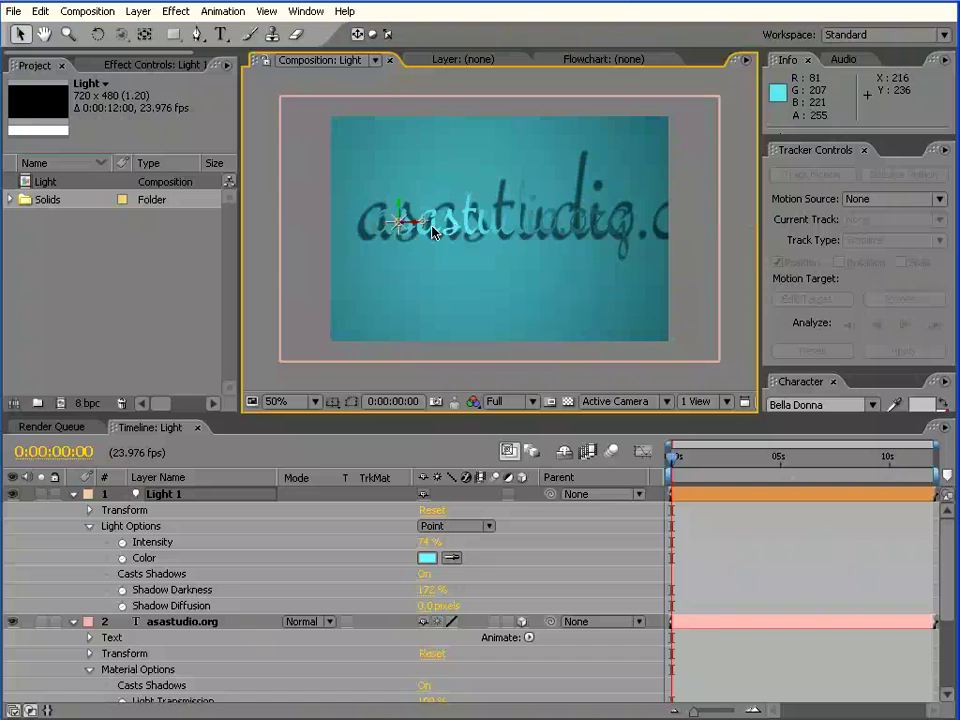
{"action": "left_click_drag", "start_coordinate": [420, 226], "coordinate": [484, 221]}
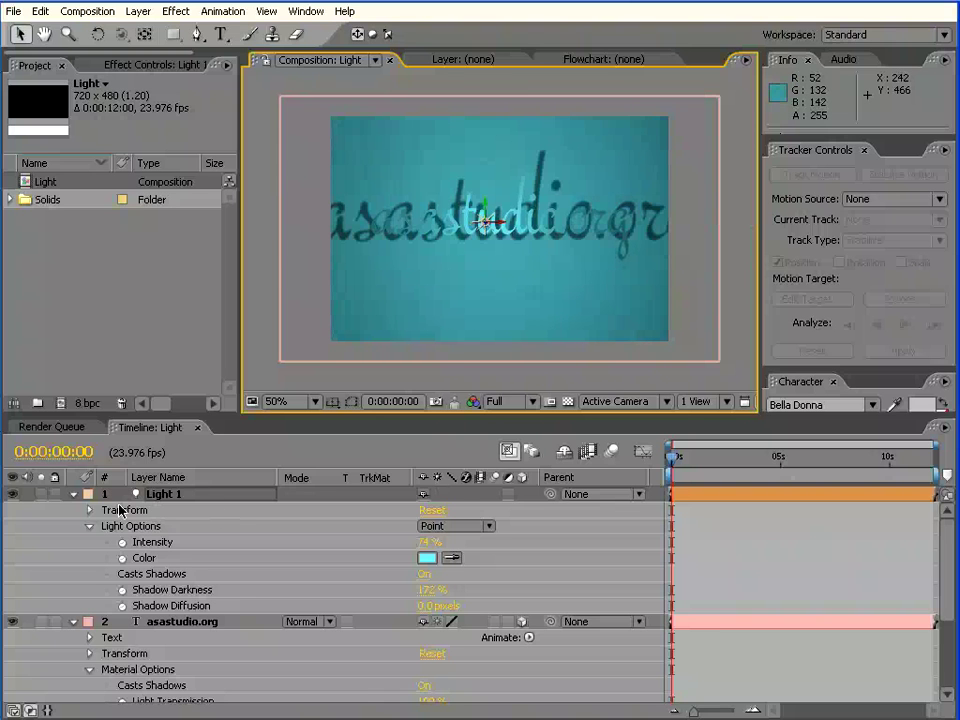
{"action": "left_click", "coordinate": [74, 494]}
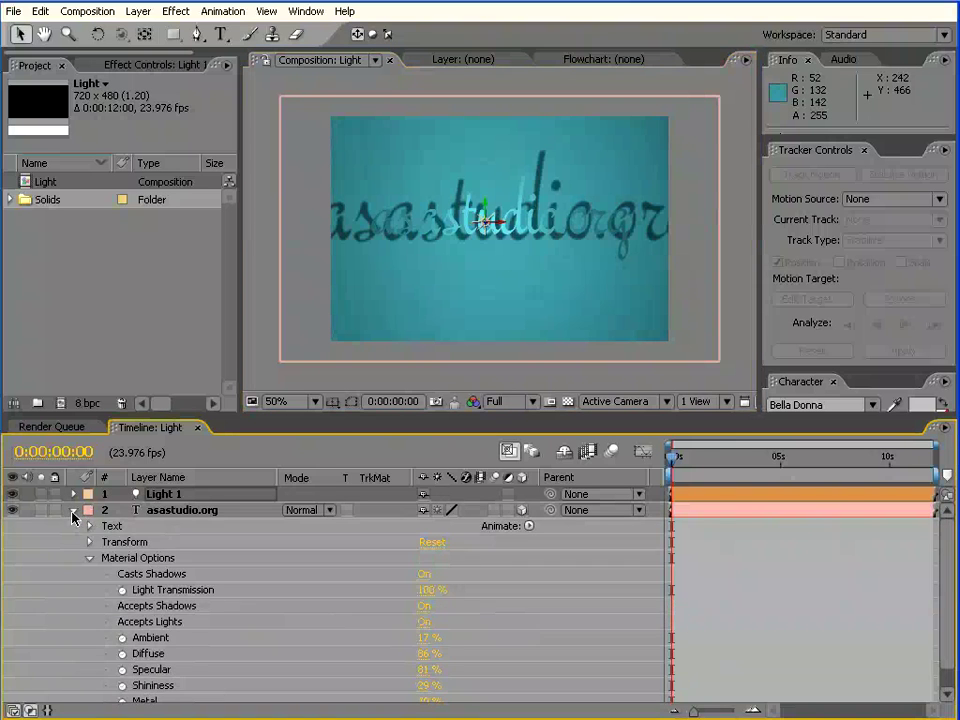
{"action": "left_click", "coordinate": [73, 510]}
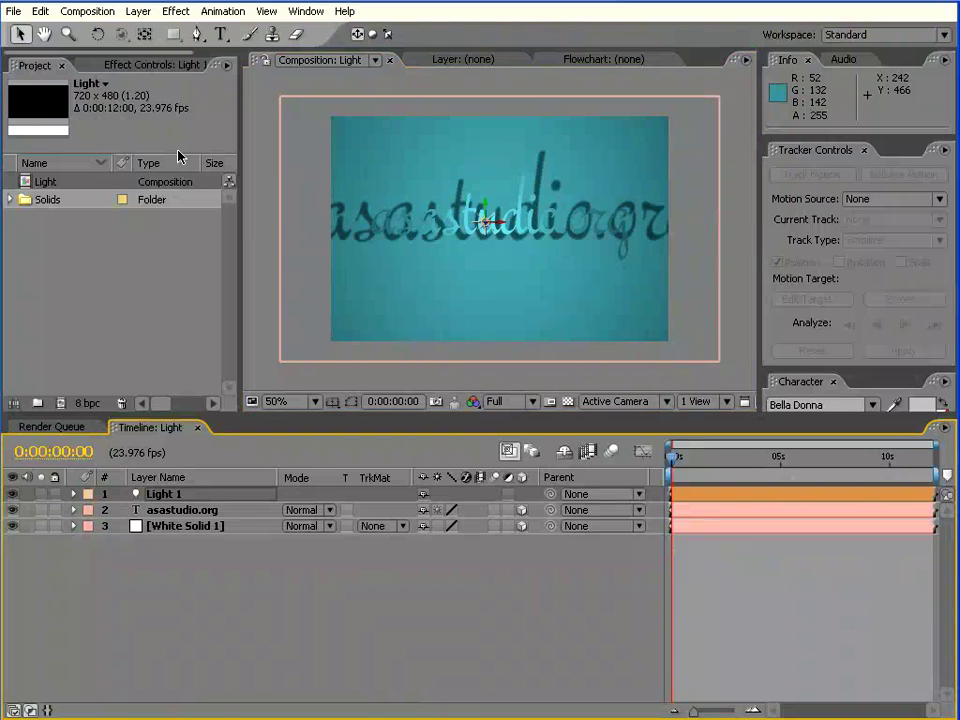
- Add a Null Object layer, Null 1
{"action": "left_click", "coordinate": [137, 11]}
{"action": "mouse_move", "coordinate": [162, 33]}
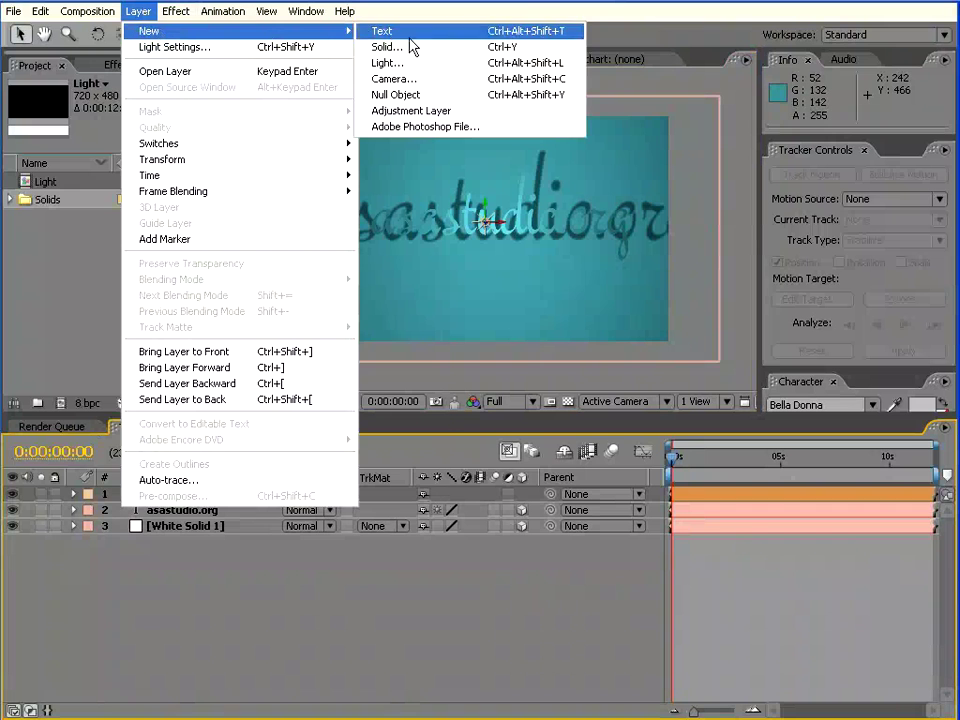
{"action": "left_click", "coordinate": [410, 98]}
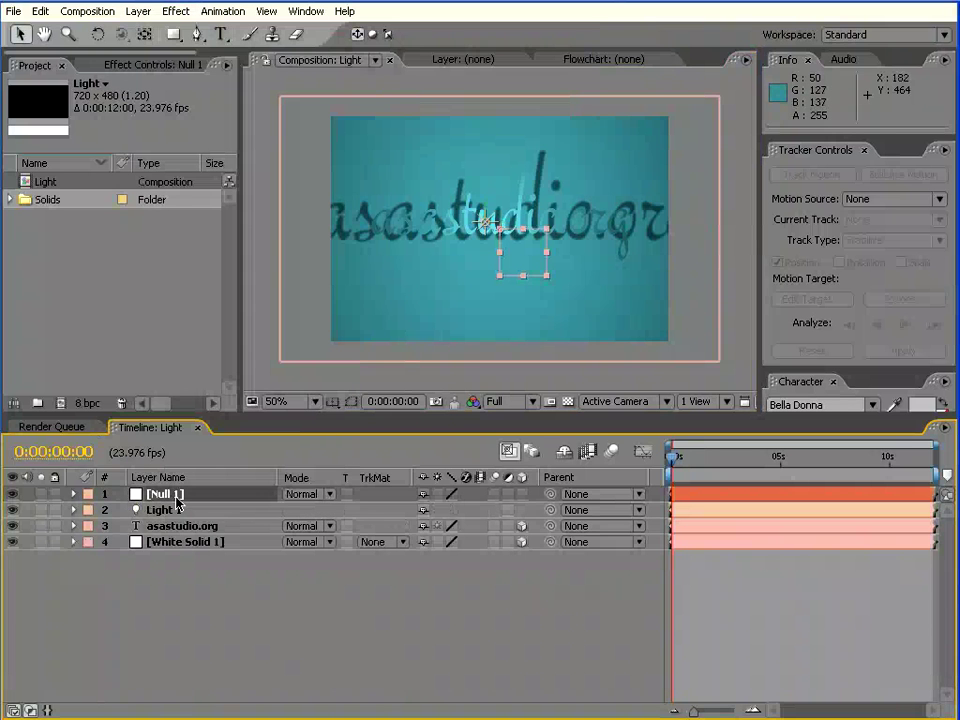
- Add an expression to Null 1's Position and begin typing wiggle(1,200)
{"action": "left_click", "coordinate": [73, 494]}
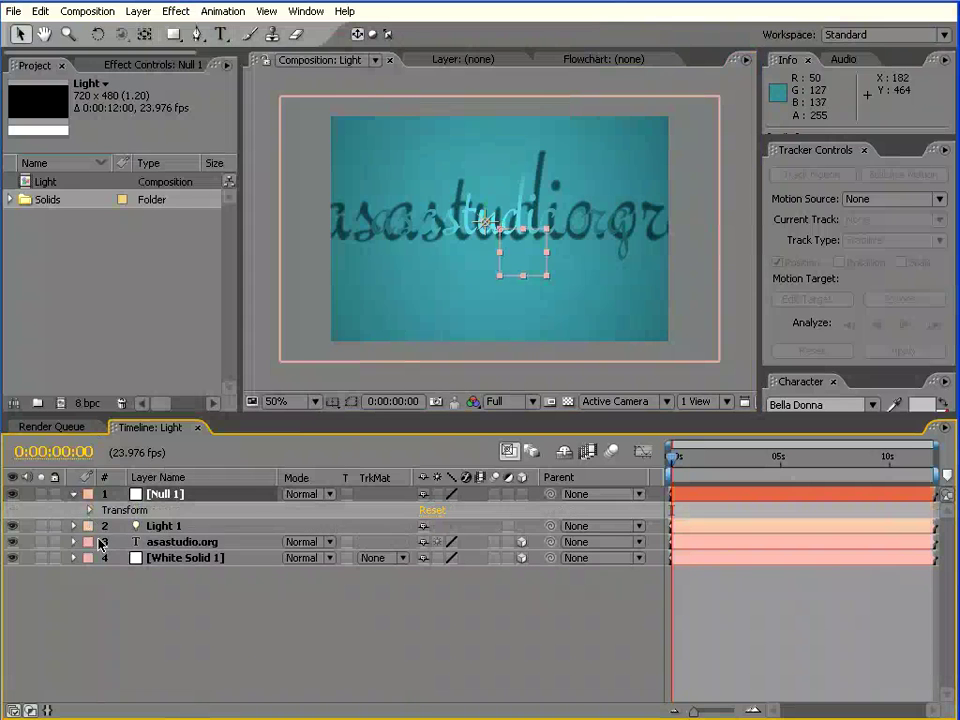
{"action": "left_click", "coordinate": [89, 510]}
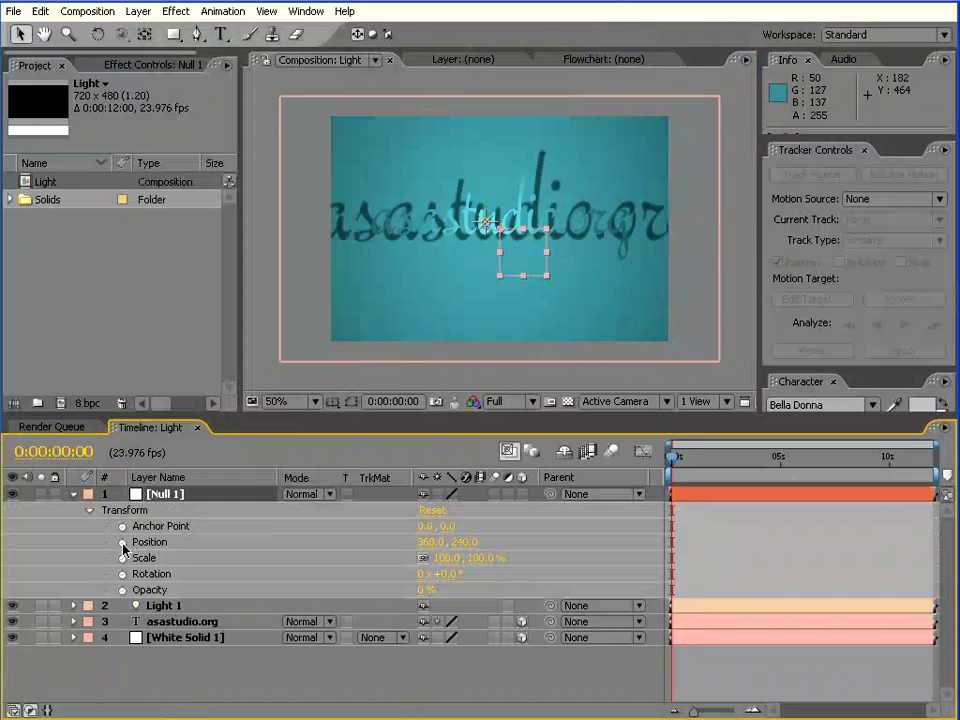
{"action": "left_click", "coordinate": [150, 543]}
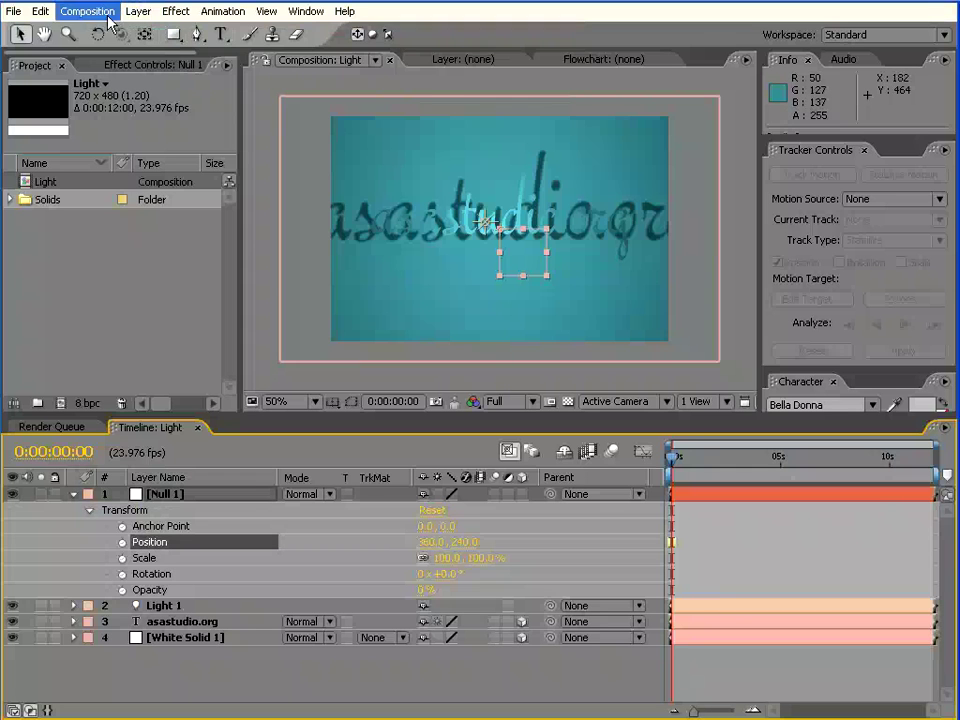
{"action": "left_click", "coordinate": [222, 11]}
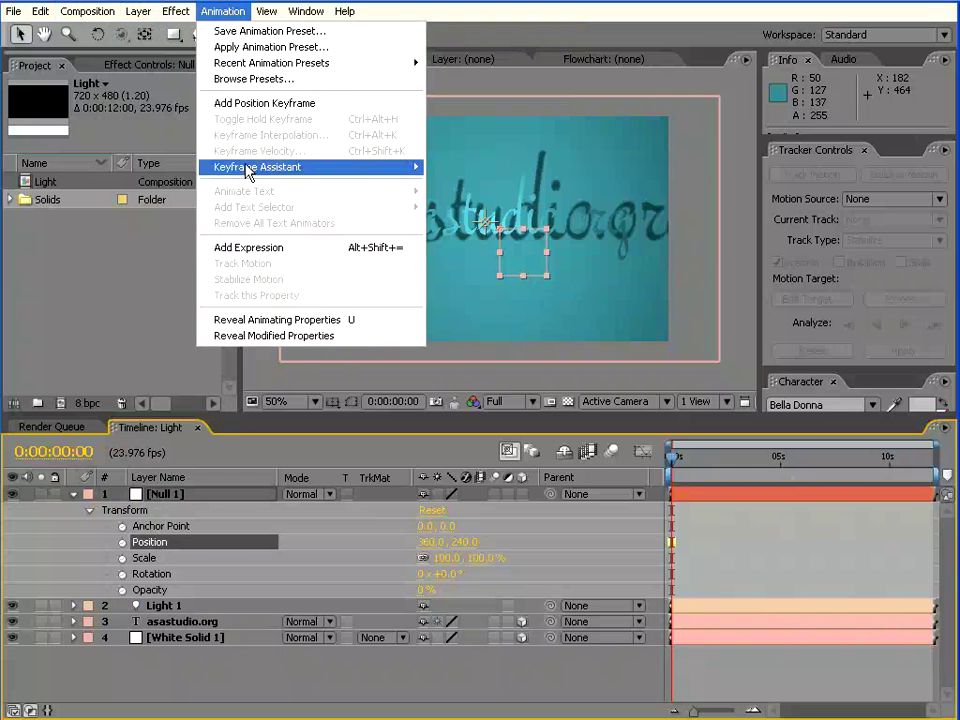
{"action": "left_click", "coordinate": [284, 248]}
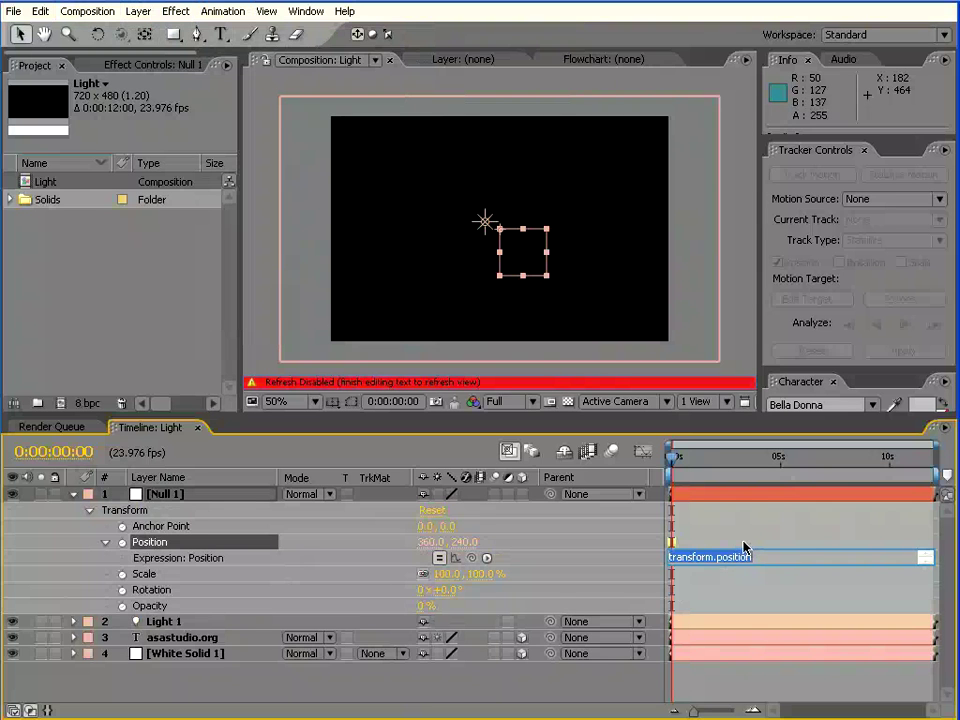
{"action": "type", "text": "wiggle"}
{"action": "type", "text": "(1"}
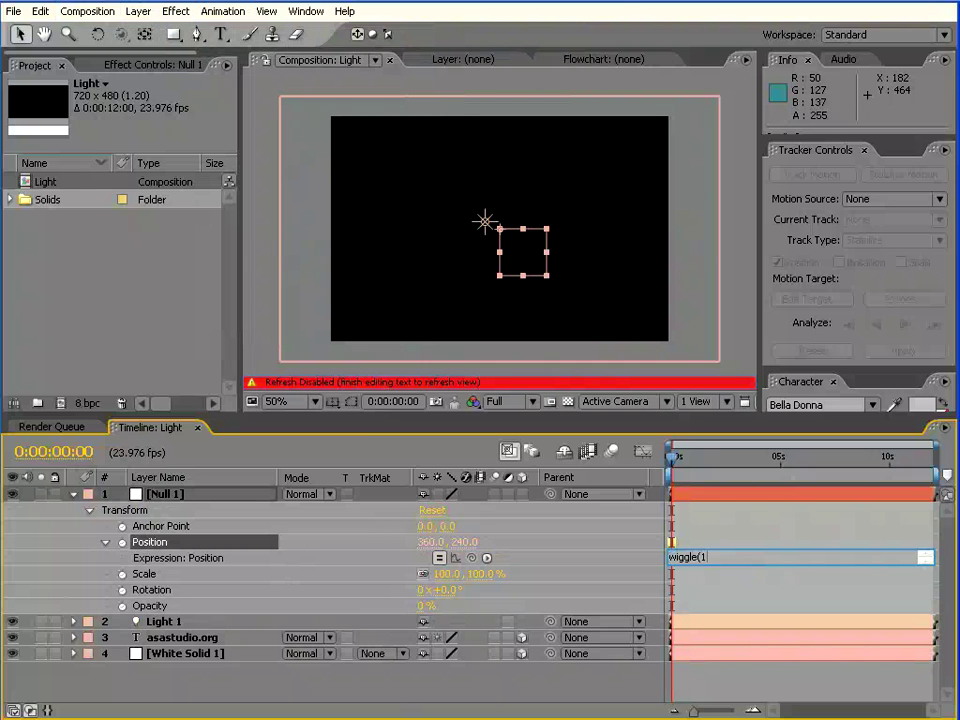
{"action": "type", "text": ",200"}
- Commit Null 1's wiggle(1,200) expression and parent Light 1 to Null 1
{"action": "left_click", "coordinate": [729, 543]}
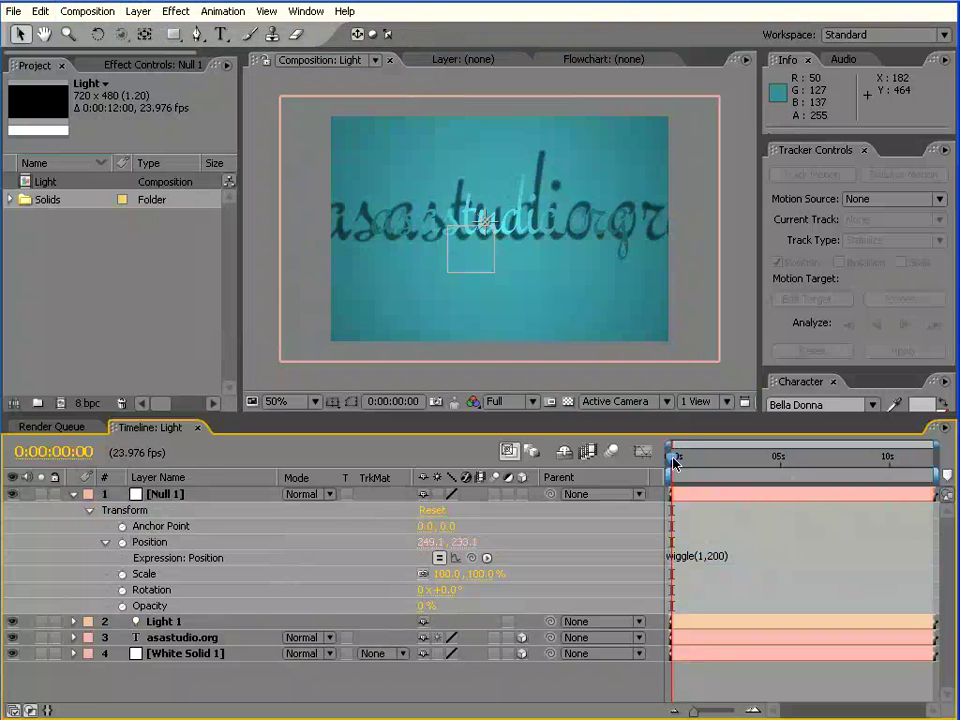
{"action": "mouse_move", "coordinate": [672, 457]}
{"action": "left_mouse_down"}
{"action": "mouse_move", "coordinate": [756, 465]}
{"action": "mouse_move", "coordinate": [672, 458]}
{"action": "left_mouse_up"}
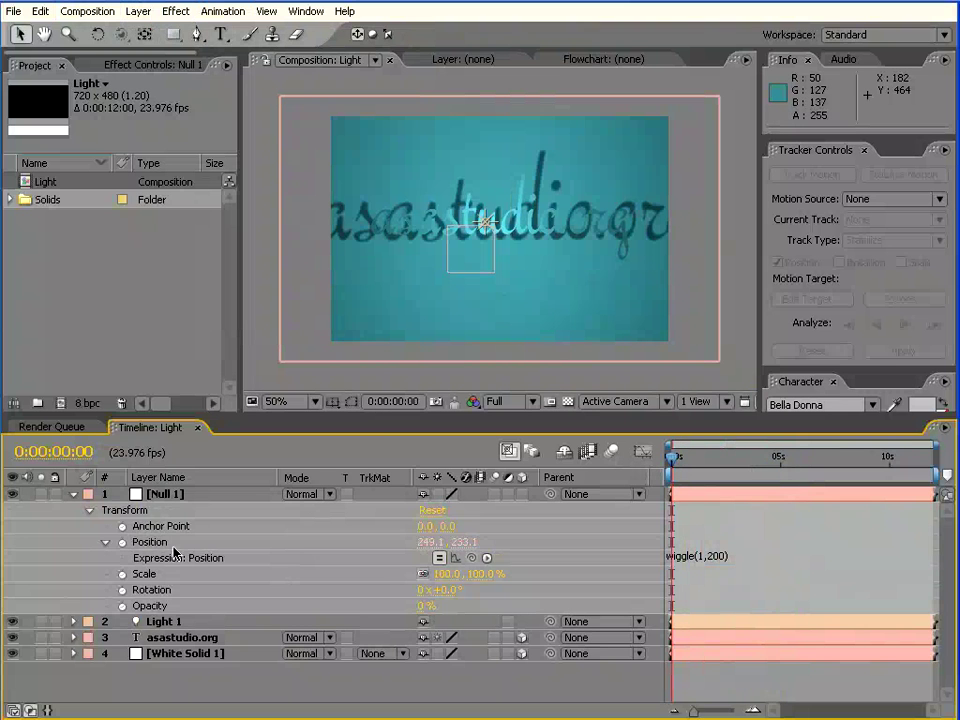
{"action": "left_click", "coordinate": [165, 622]}
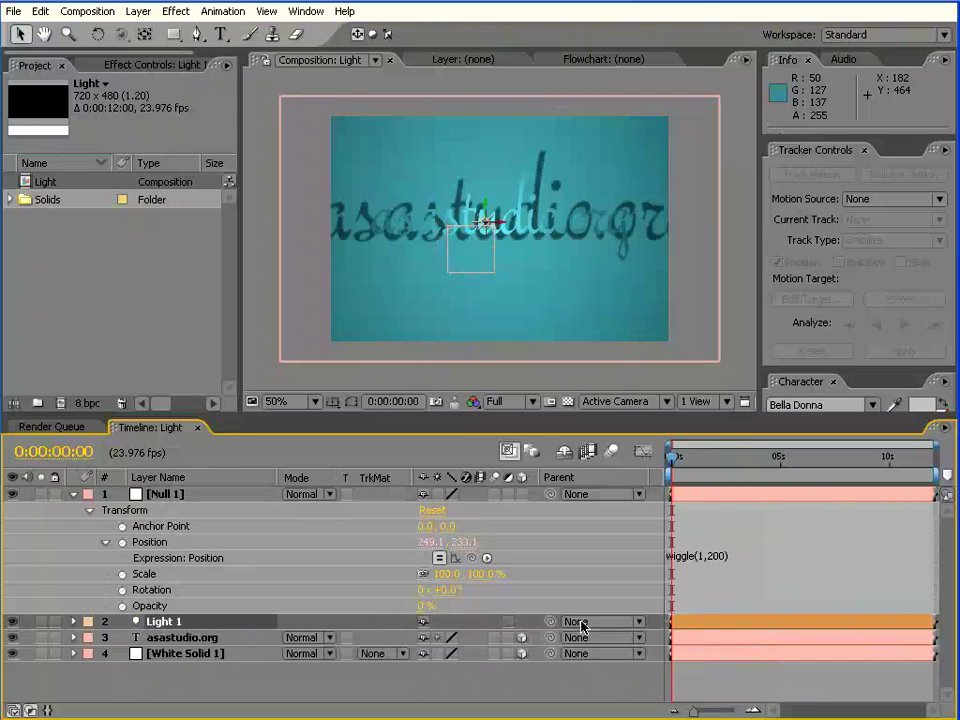
{"action": "left_click_drag", "start_coordinate": [549, 625], "coordinate": [172, 497]}
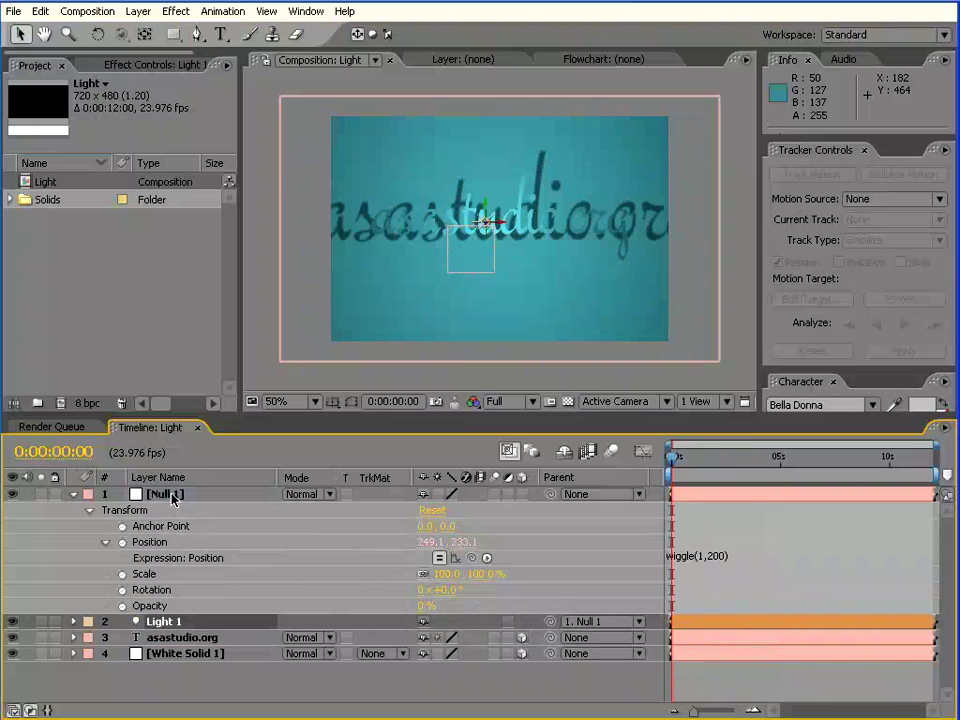
{"action": "mouse_move", "coordinate": [673, 456]}
{"action": "left_mouse_down"}
{"action": "mouse_move", "coordinate": [735, 465]}
{"action": "mouse_move", "coordinate": [690, 465]}
{"action": "mouse_move", "coordinate": [784, 463]}
{"action": "left_mouse_up"}
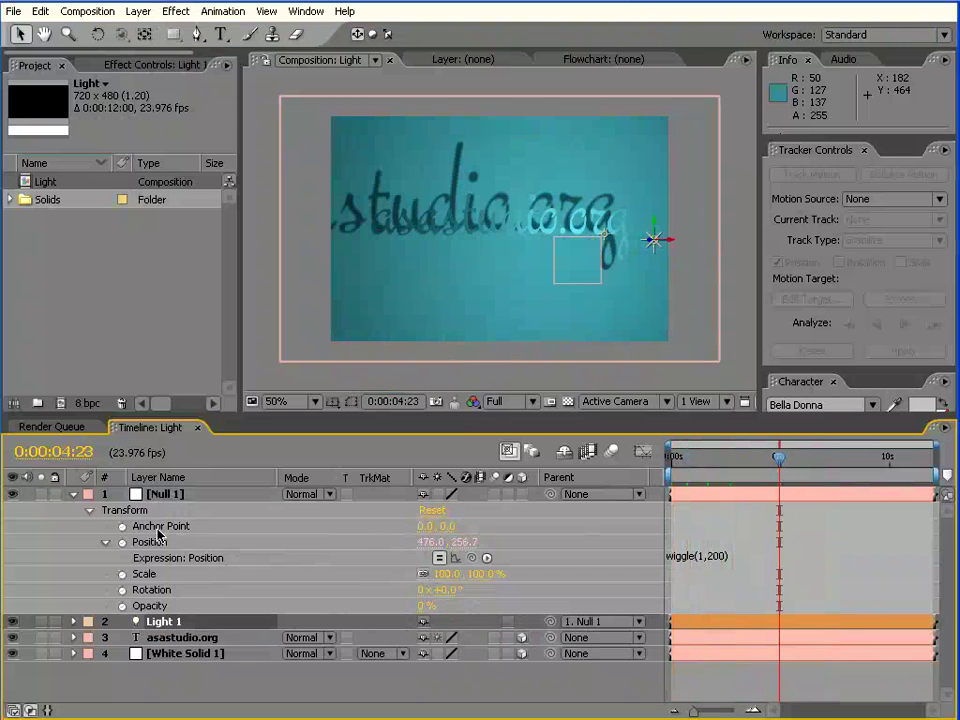
- Create a new white solid layer with the default settings
{"action": "left_click", "coordinate": [138, 11]}
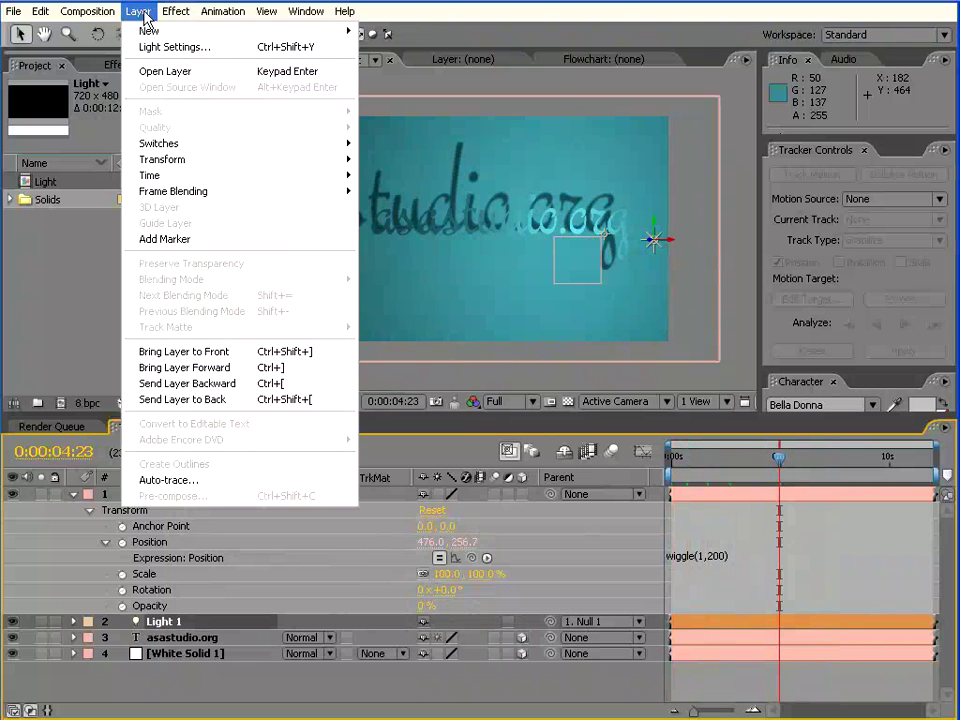
{"action": "mouse_move", "coordinate": [150, 31]}
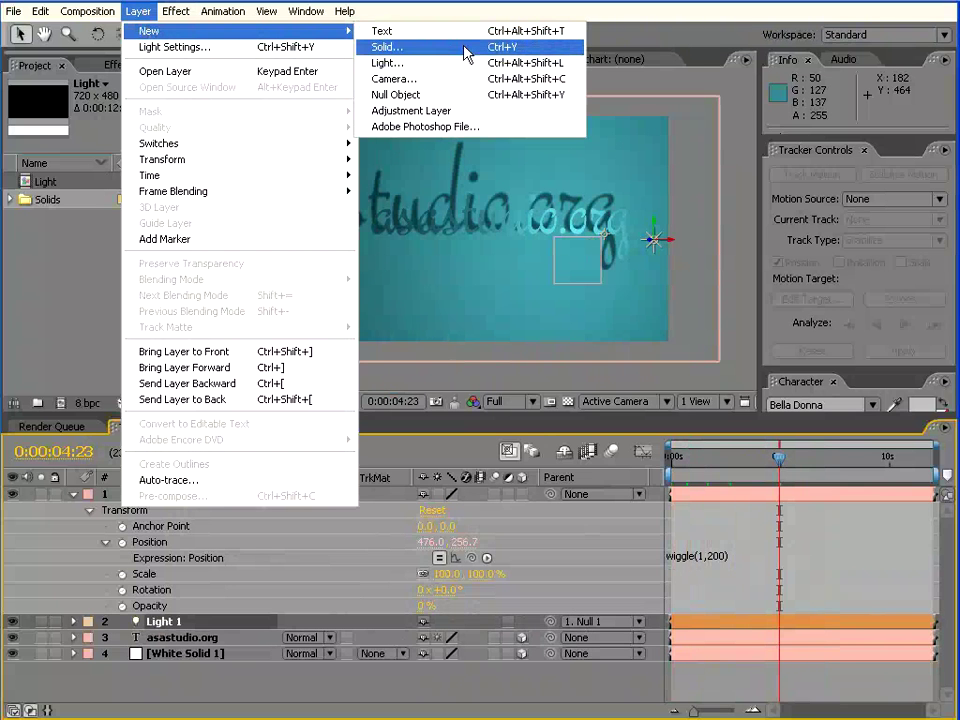
{"action": "left_click", "coordinate": [465, 50]}
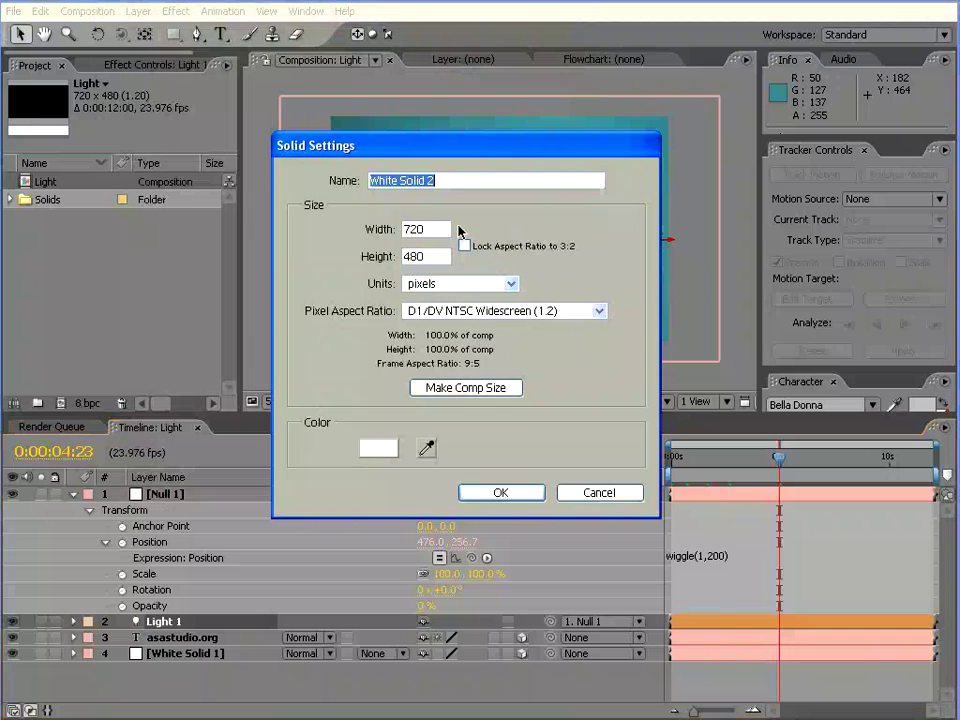
{"action": "left_click", "coordinate": [521, 497]}
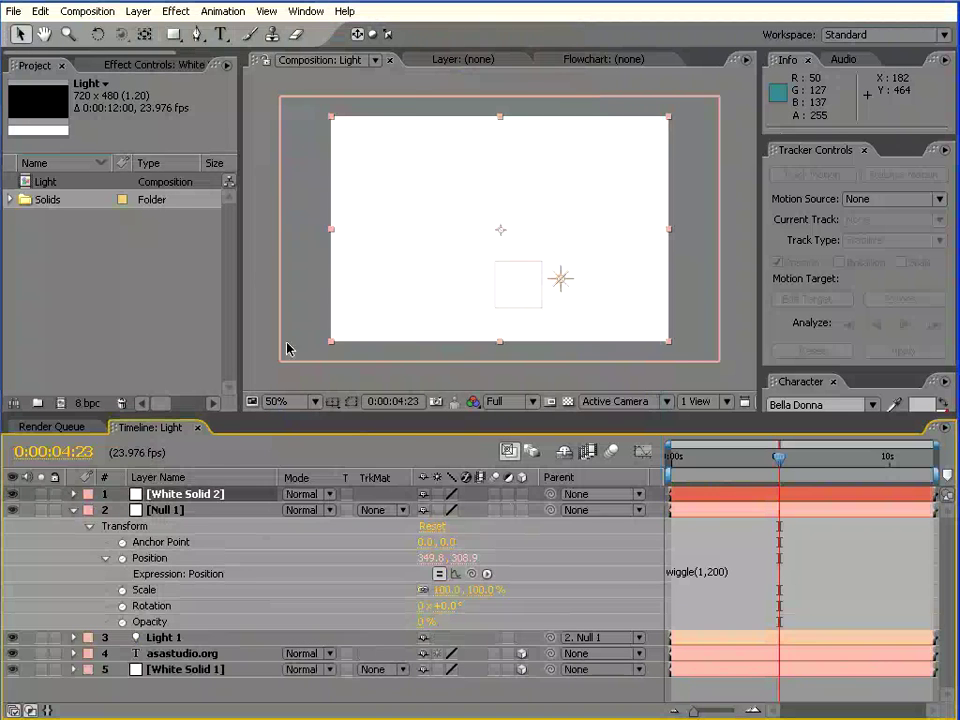
- Apply Trapcode Particular to the new White Solid 2 layer
{"action": "left_click", "coordinate": [186, 14]}
{"action": "mouse_move", "coordinate": [219, 643]}
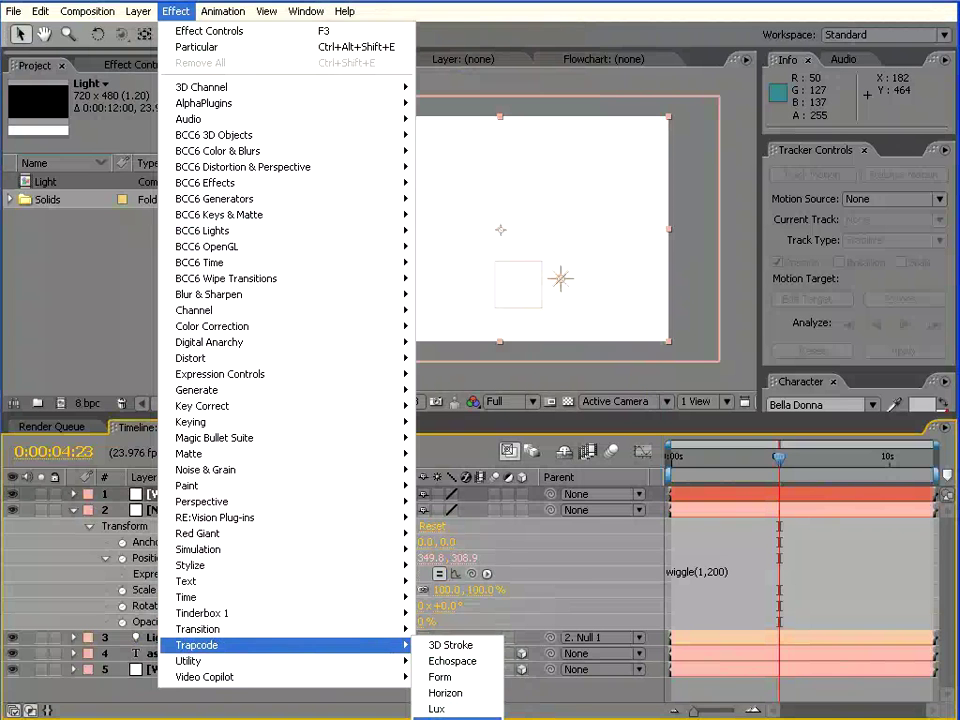
{"action": "left_click", "coordinate": [450, 716]}
{"action": "mouse_move", "coordinate": [681, 458]}
{"action": "left_mouse_down"}
{"action": "mouse_move", "coordinate": [718, 462]}
{"action": "mouse_move", "coordinate": [702, 462]}
{"action": "left_mouse_up"}
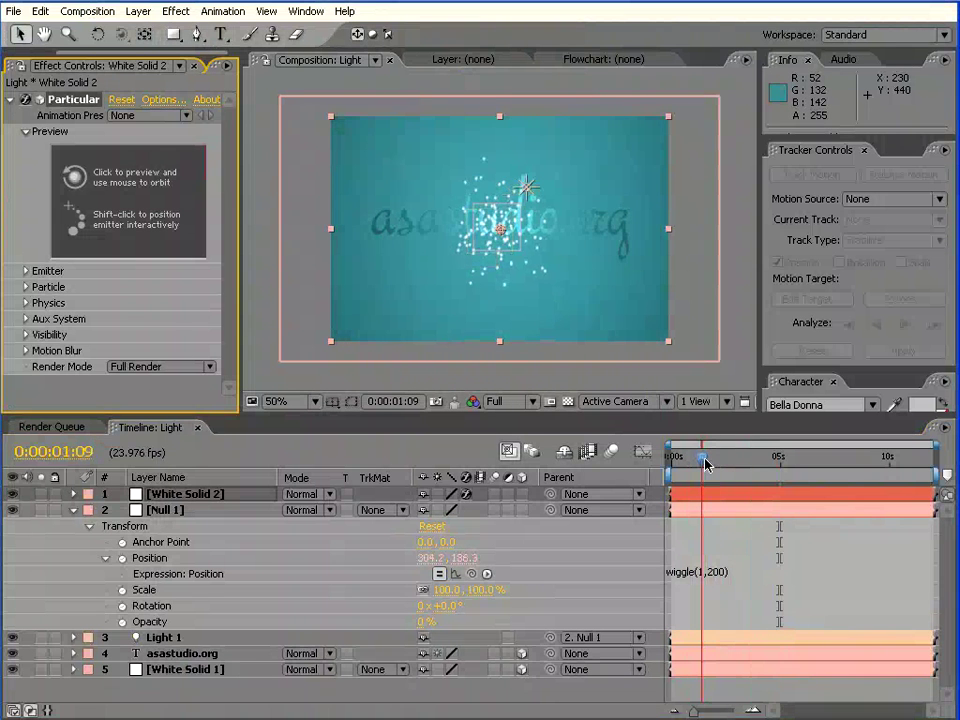
- Set Particular's Emitter Type to Light and dismiss the light-emitter info message
{"action": "left_click", "coordinate": [26, 271]}
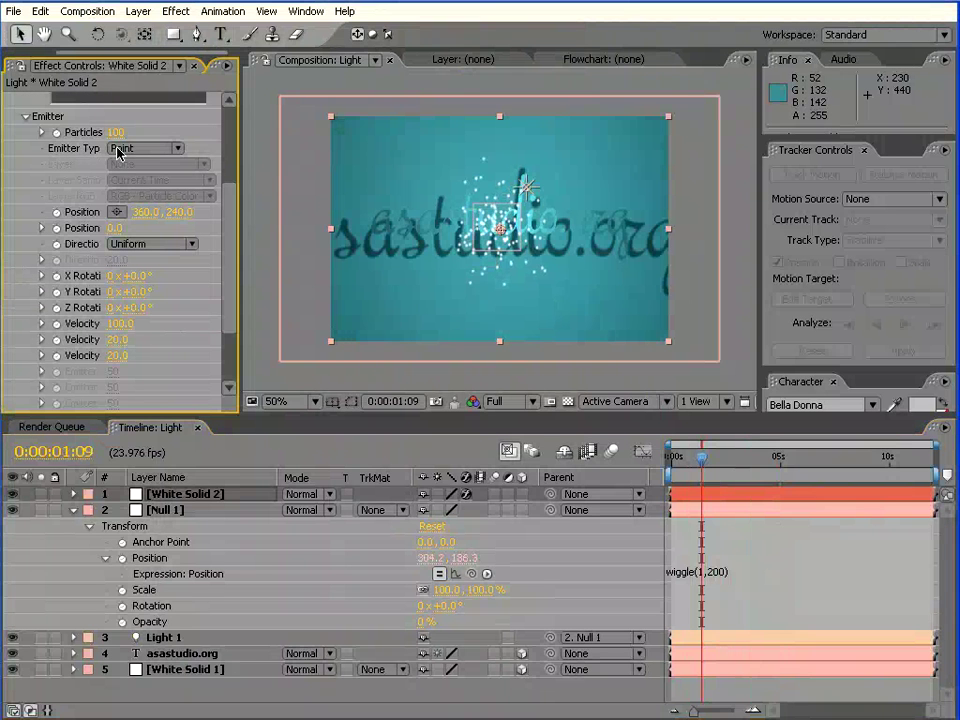
{"action": "left_click", "coordinate": [178, 148]}
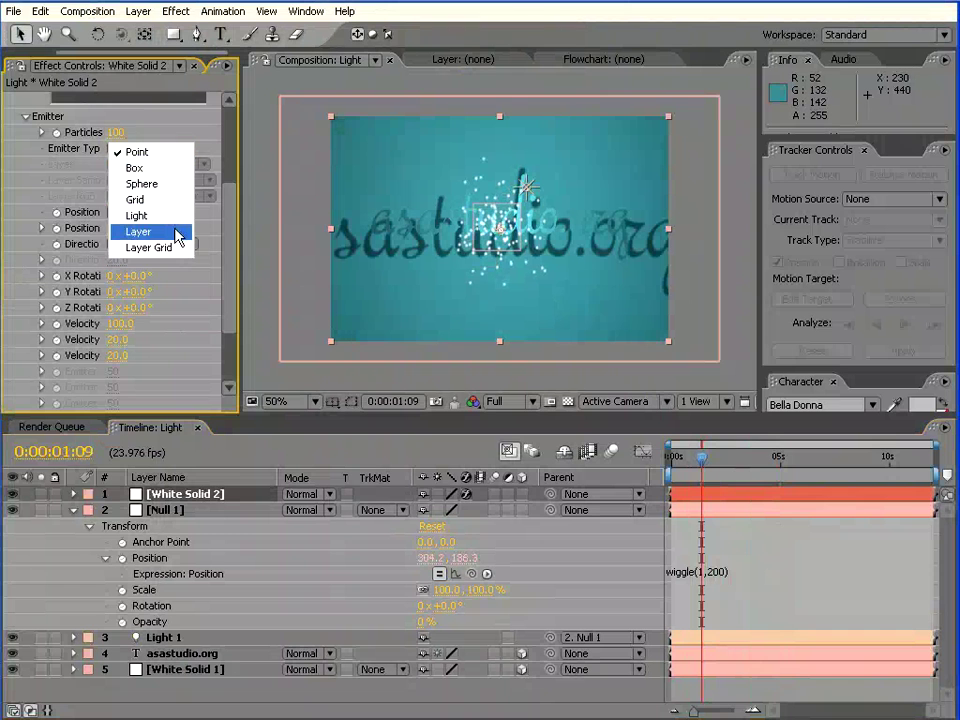
{"action": "left_click", "coordinate": [178, 217]}
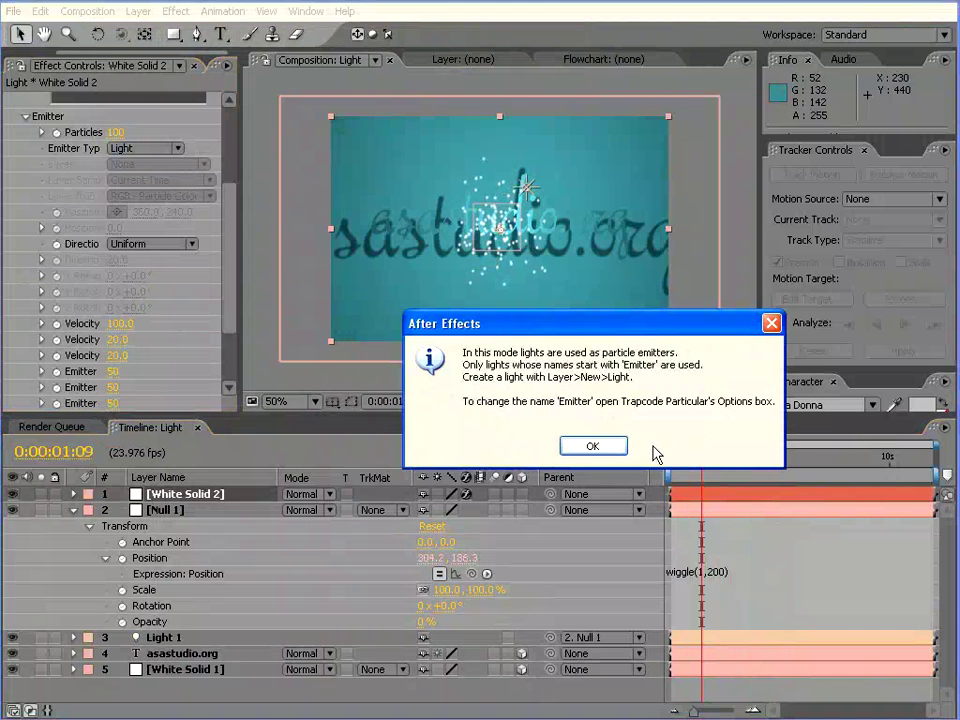
{"action": "left_click_drag", "start_coordinate": [669, 322], "coordinate": [390, 322]}
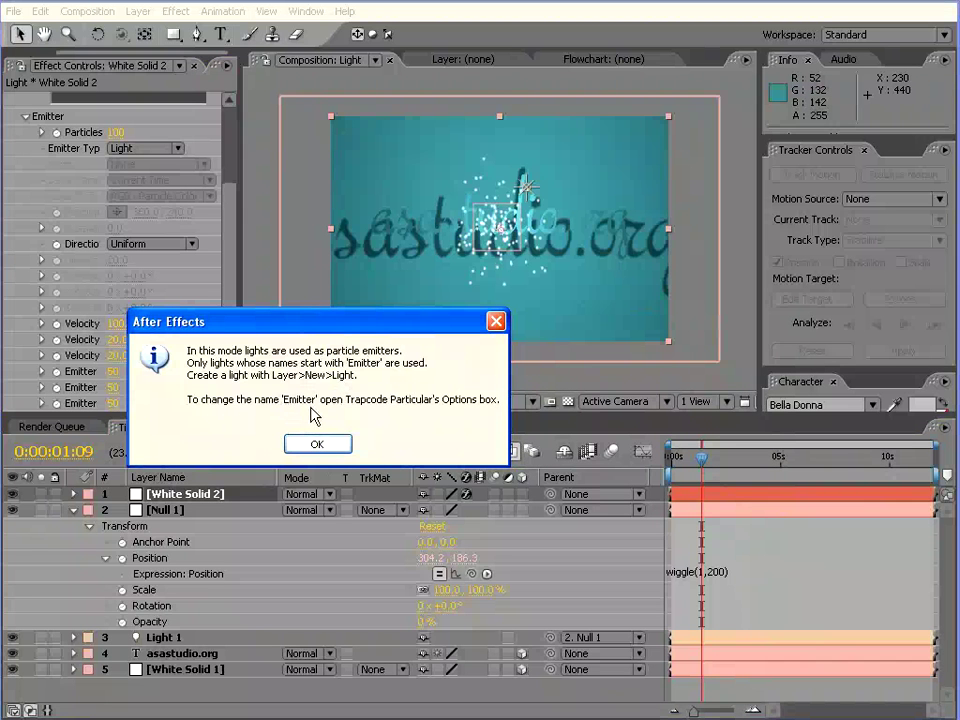
{"action": "left_click", "coordinate": [316, 444]}
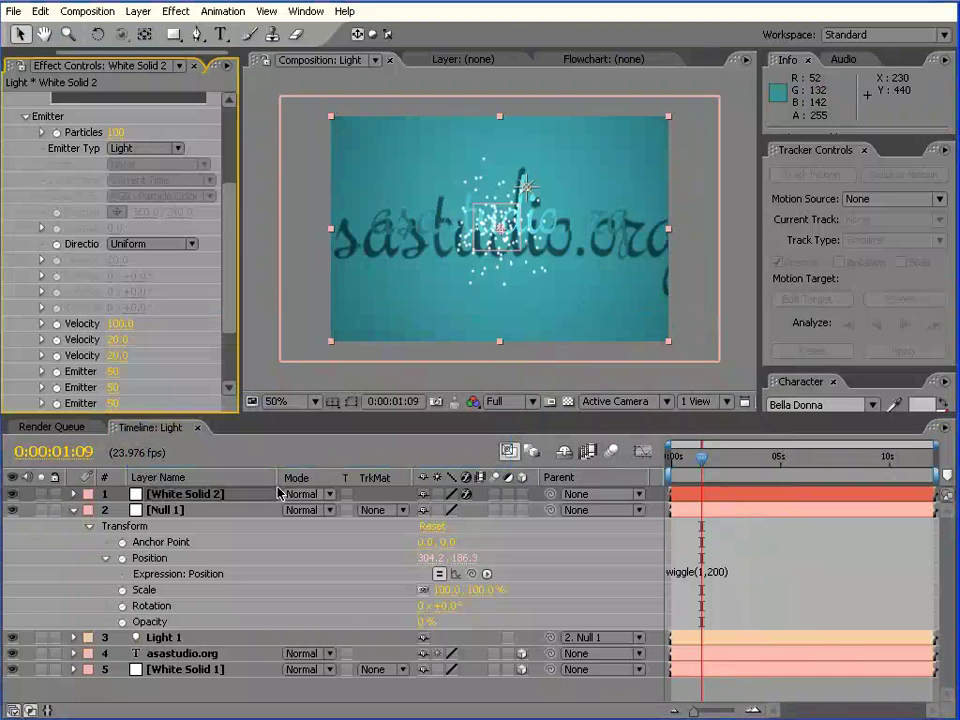
- Rename Light 1 to 'Emitter' and select White Solid 2 to show its Particular settings
{"action": "left_click", "coordinate": [165, 640]}
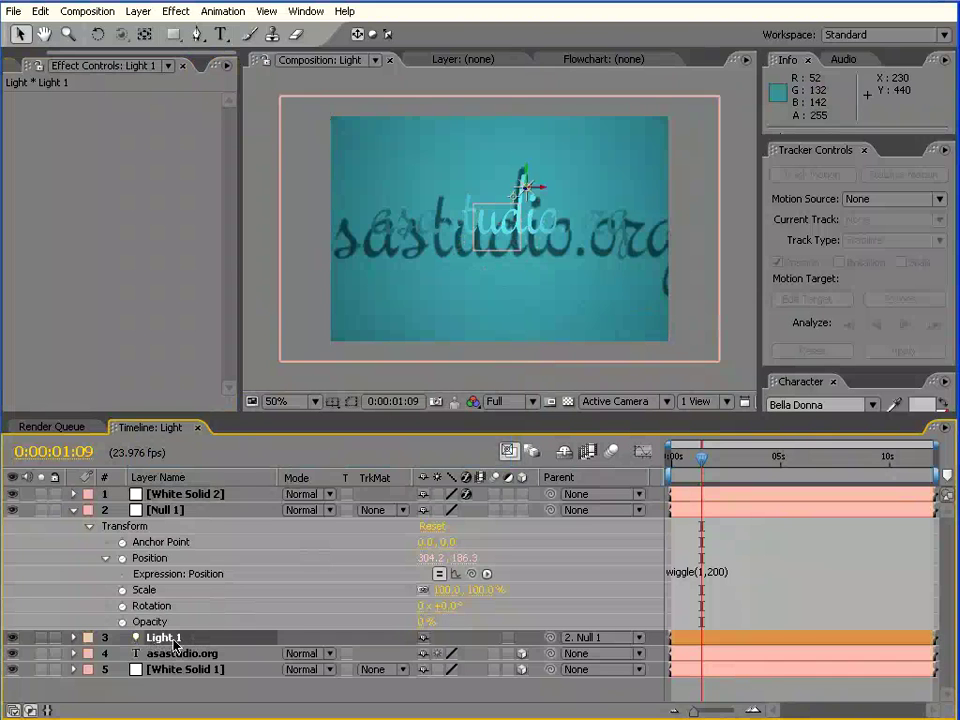
{"action": "key", "text": "Return"}
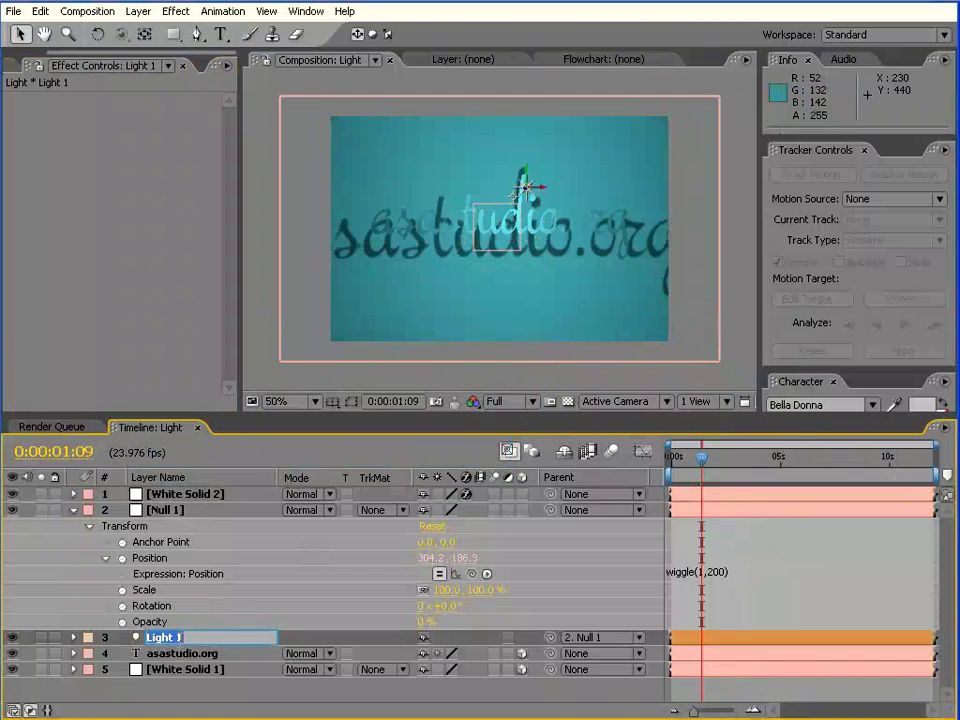
{"action": "type", "text": "Emitter"}
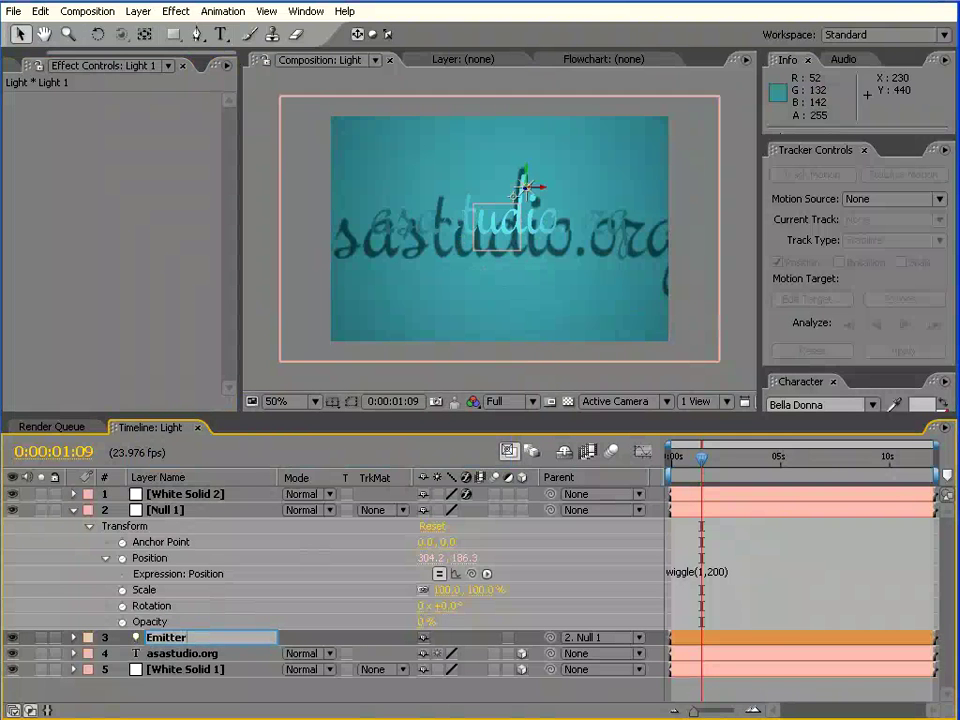
{"action": "left_click", "coordinate": [240, 621]}
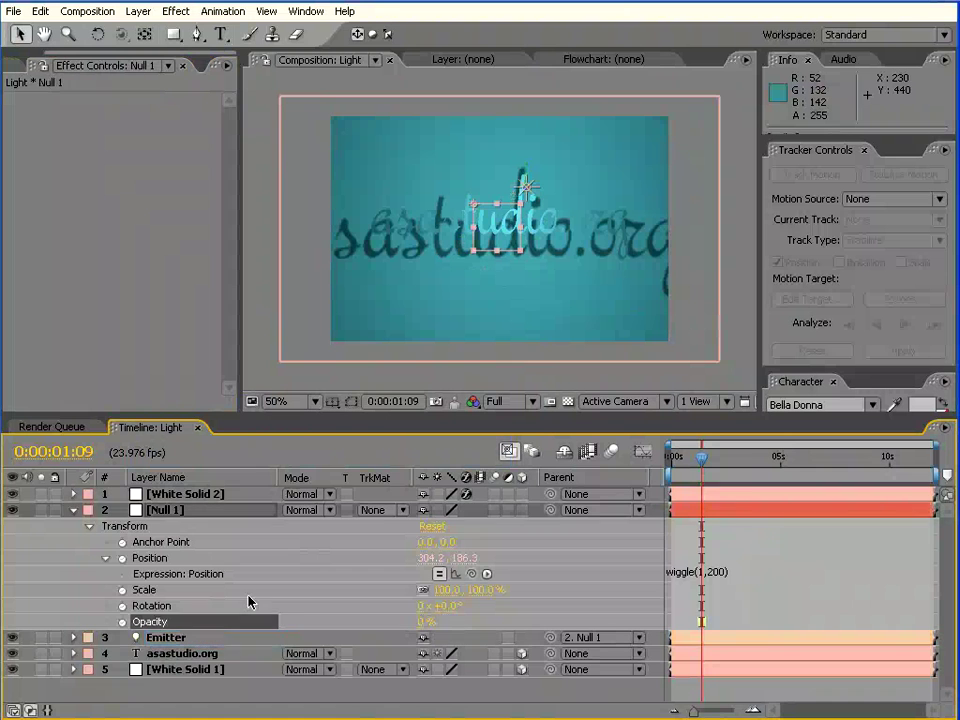
{"action": "left_click", "coordinate": [176, 496]}
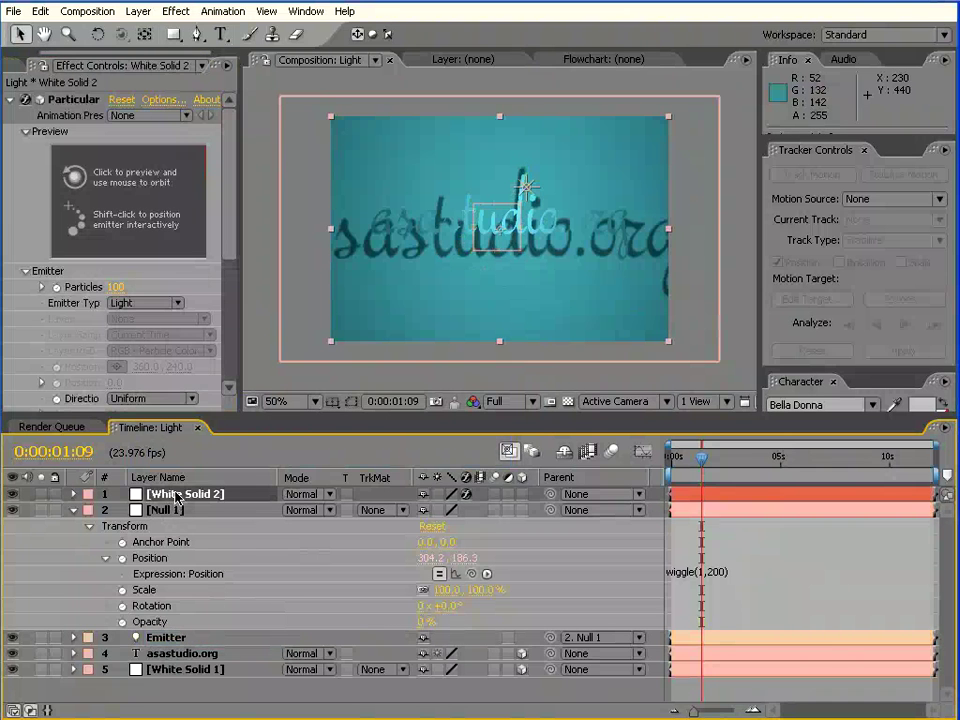
- Try a Sphere emitter type, then switch the emitter back to Light
{"action": "left_click", "coordinate": [176, 307]}
{"action": "left_click", "coordinate": [180, 272]}
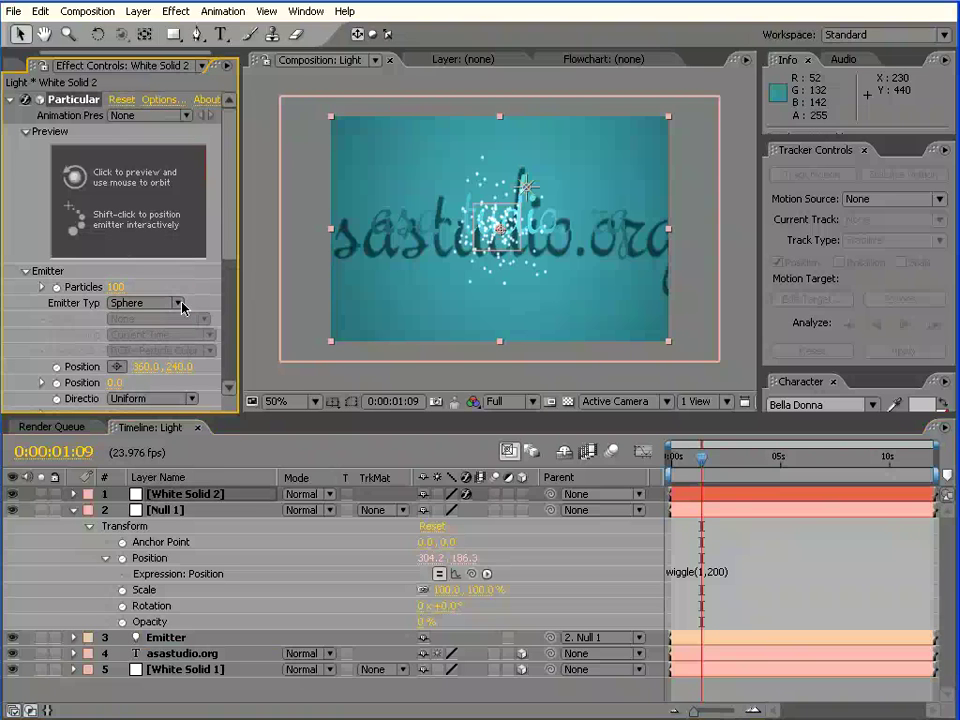
{"action": "left_click", "coordinate": [180, 304]}
{"action": "left_click", "coordinate": [160, 334]}
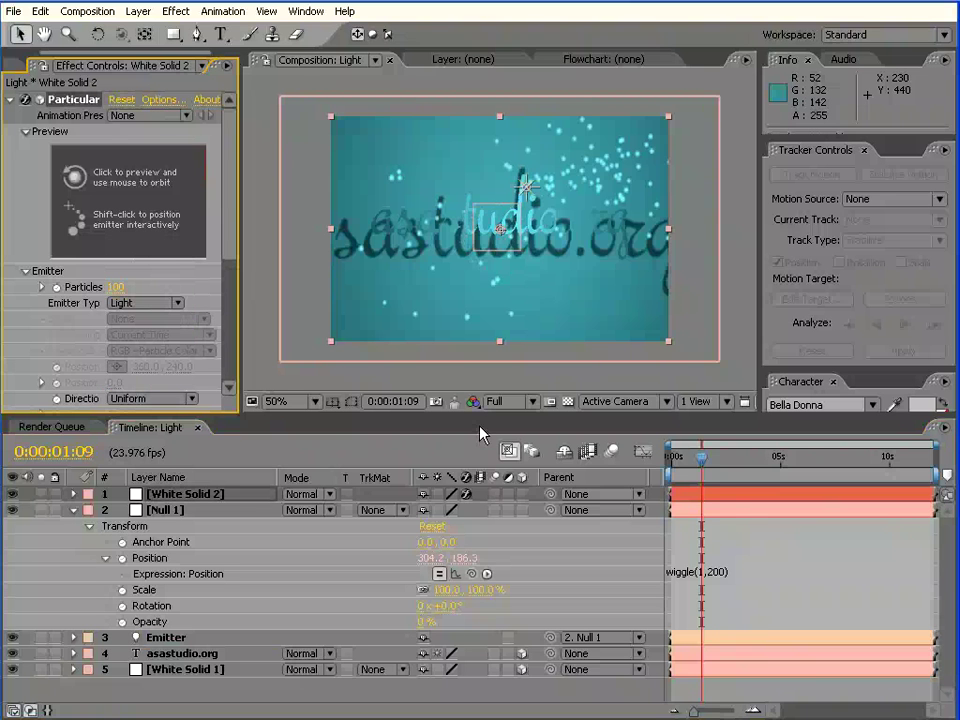
{"action": "mouse_move", "coordinate": [701, 458]}
{"action": "left_mouse_down"}
{"action": "mouse_move", "coordinate": [880, 461]}
{"action": "mouse_move", "coordinate": [743, 457]}
{"action": "left_mouse_up"}
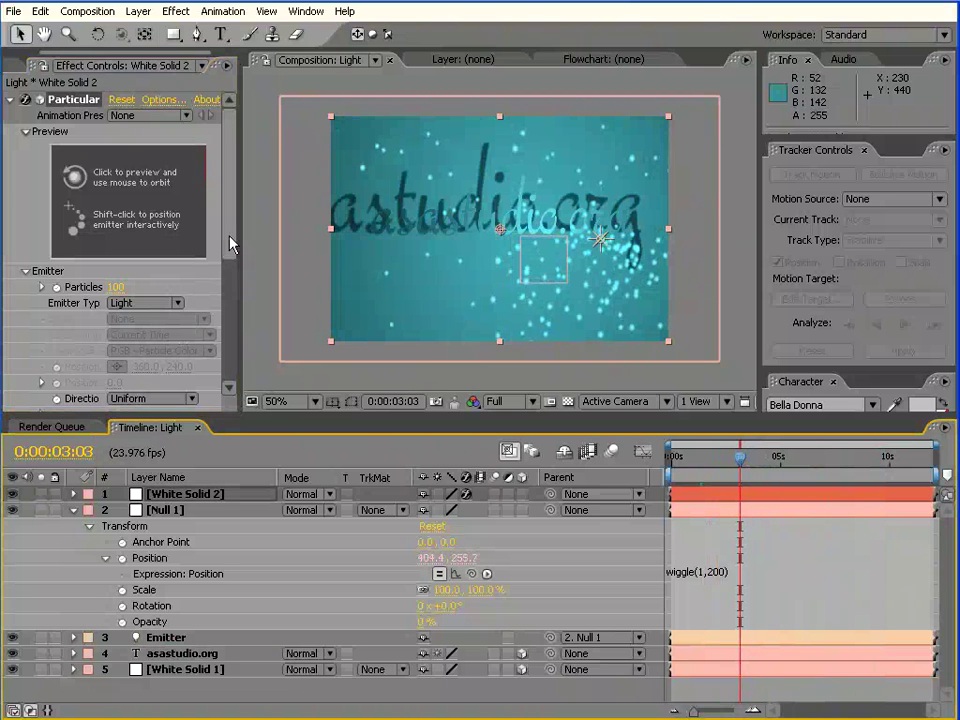
- Scrub the Emitter Size X and Y values down to 0
{"action": "left_click_drag", "start_coordinate": [229, 244], "coordinate": [236, 328]}
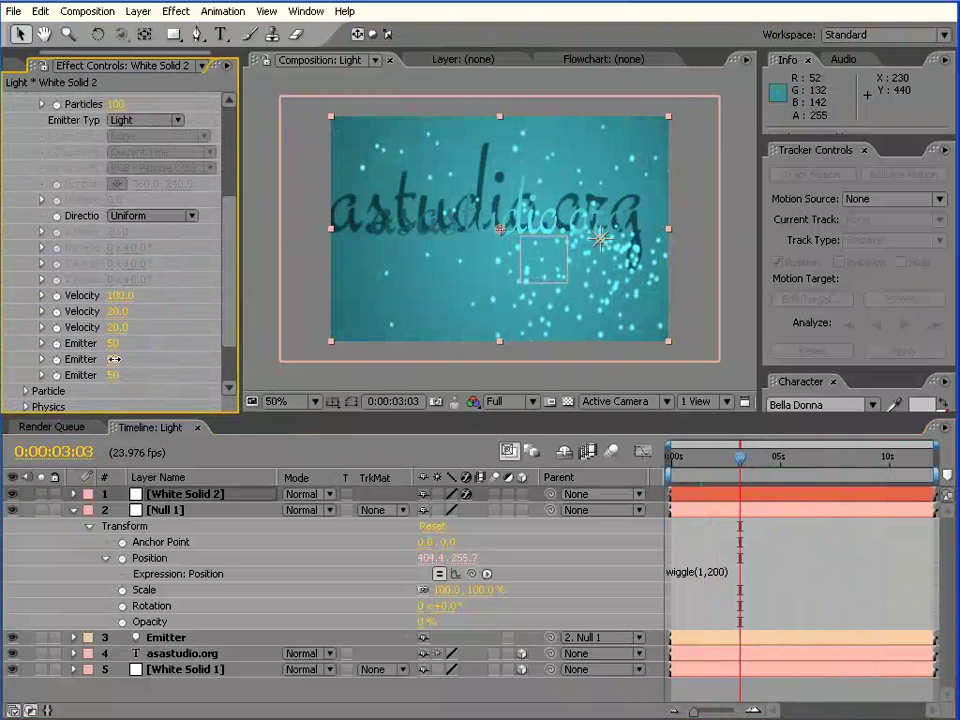
{"action": "left_click_drag", "start_coordinate": [82, 359], "coordinate": [43, 358]}
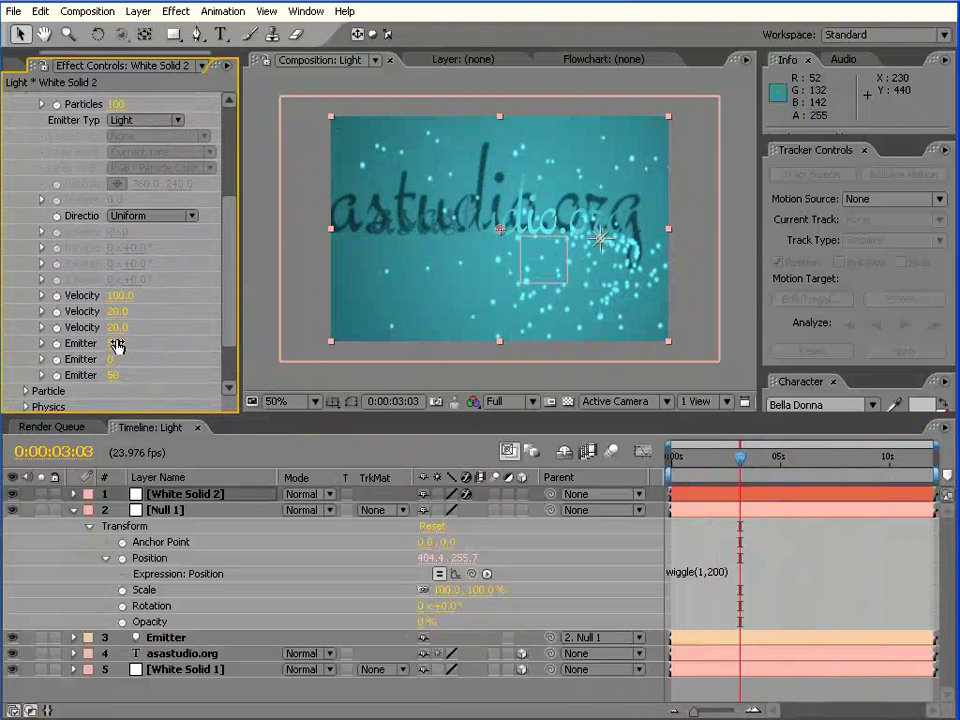
{"action": "mouse_move", "coordinate": [118, 343]}
{"action": "left_mouse_down"}
{"action": "mouse_move", "coordinate": [84, 343]}
{"action": "mouse_move", "coordinate": [104, 378]}
{"action": "left_mouse_up"}
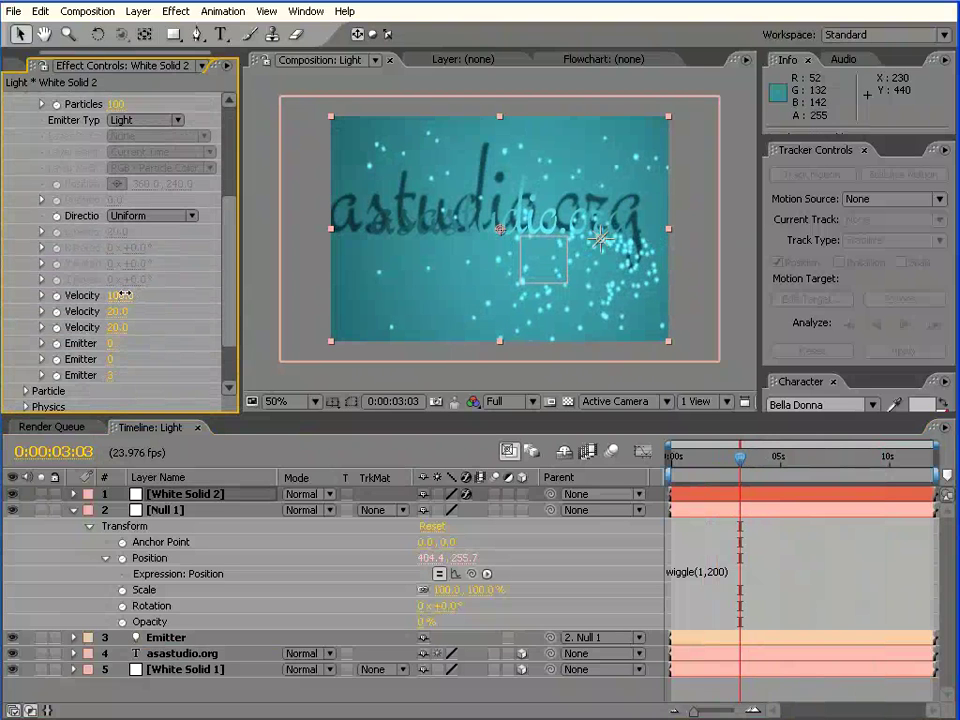
- Set particle Velocity to 20 and raise Particles/sec to 333
{"action": "left_click_drag", "start_coordinate": [131, 302], "coordinate": [86, 295]}
{"action": "left_click", "coordinate": [120, 295]}
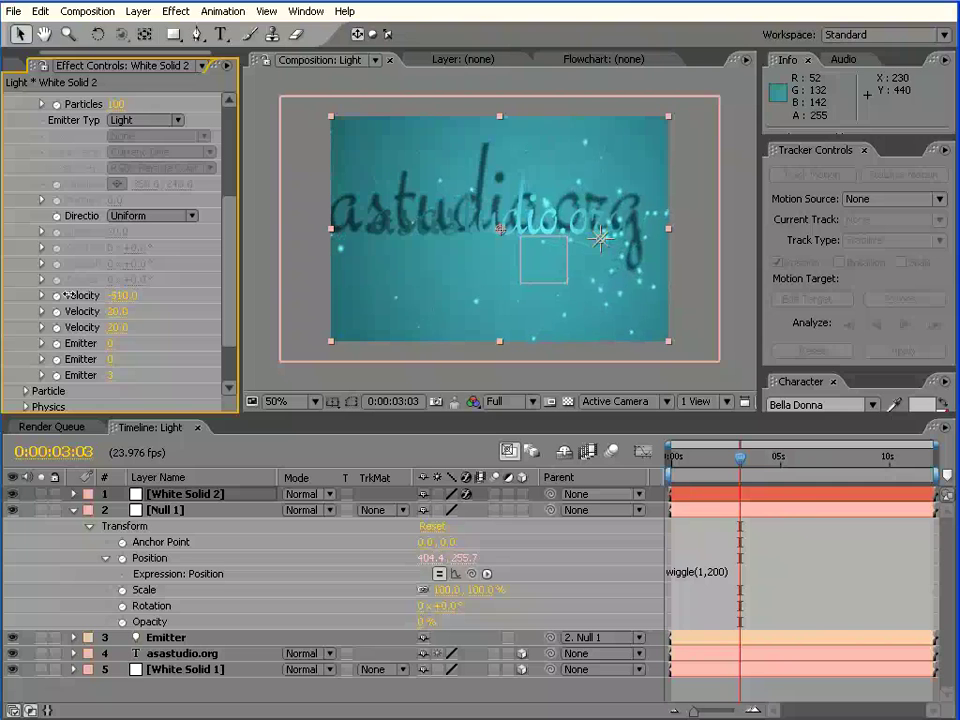
{"action": "type", "text": "240"}
{"action": "key", "text": "Return"}
{"action": "left_click", "coordinate": [118, 295]}
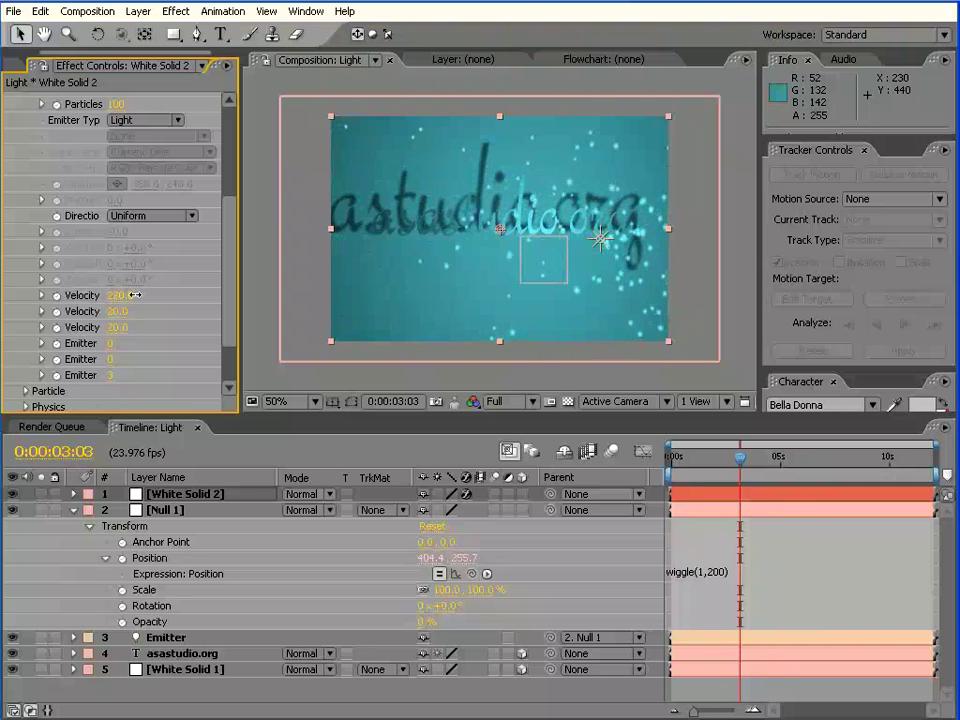
{"action": "type", "text": "20"}
{"action": "key", "text": "Return"}
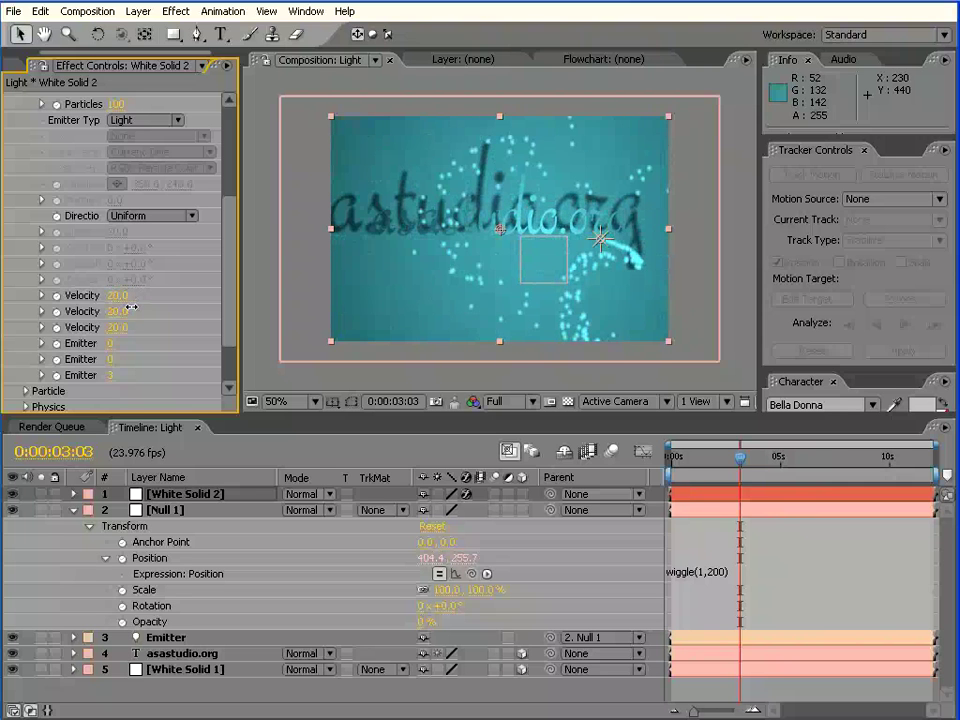
{"action": "left_click_drag", "start_coordinate": [738, 463], "coordinate": [757, 463]}
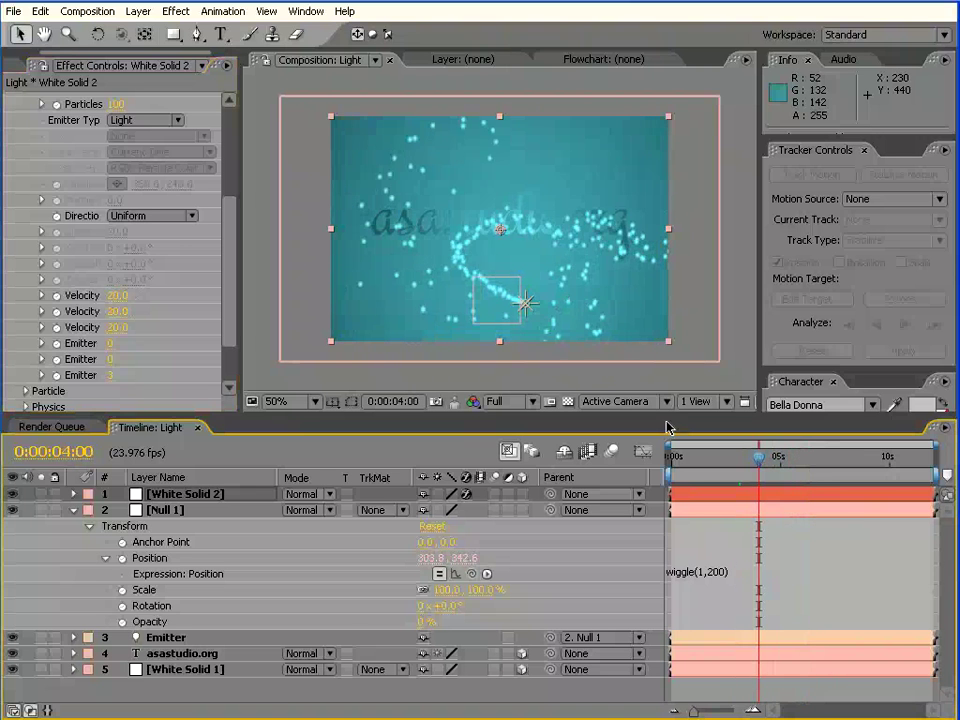
{"action": "left_click_drag", "start_coordinate": [135, 101], "coordinate": [649, 107]}
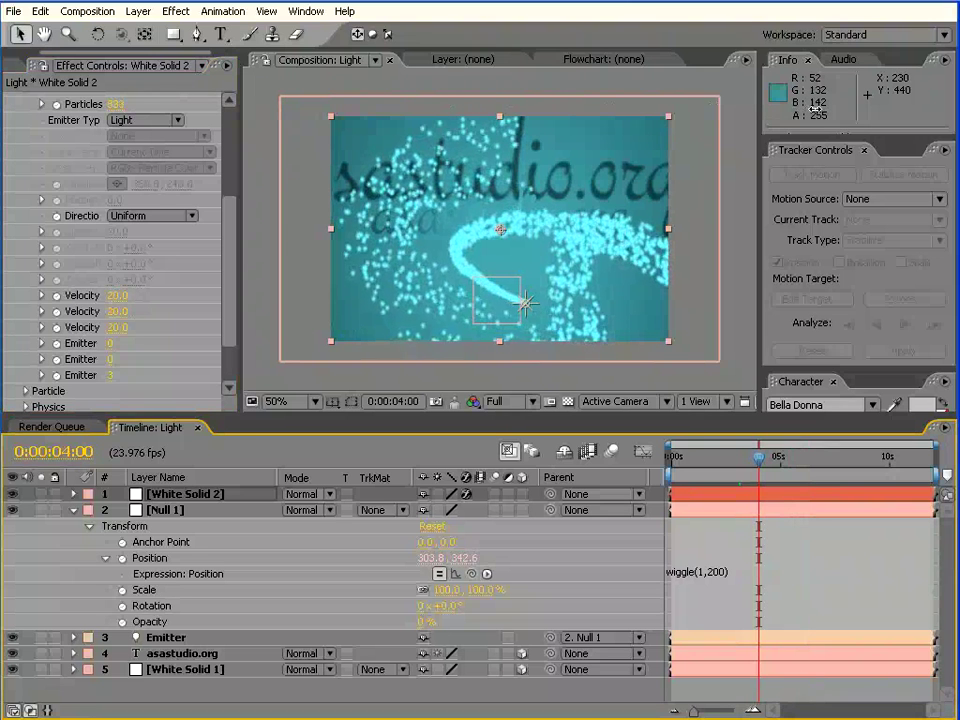
- Set particle Life to 1.8 seconds and Size Random to 11%
{"action": "left_click", "coordinate": [236, 244]}
{"action": "scroll", "coordinate": [237, 304], "scroll_direction": "down", "scroll_amount": 3}
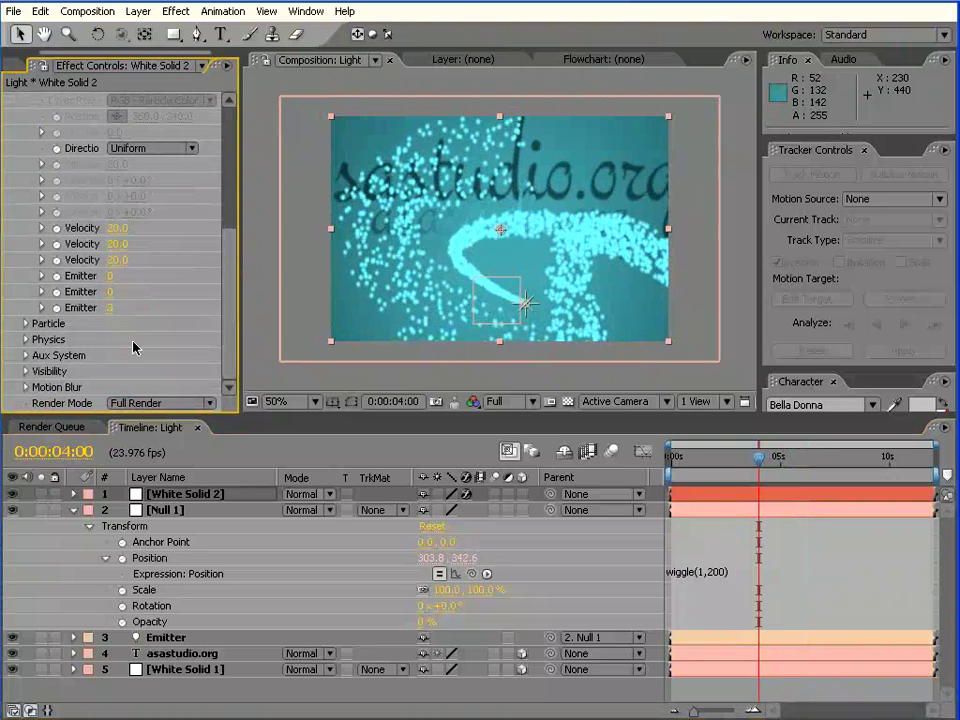
{"action": "left_click", "coordinate": [26, 324]}
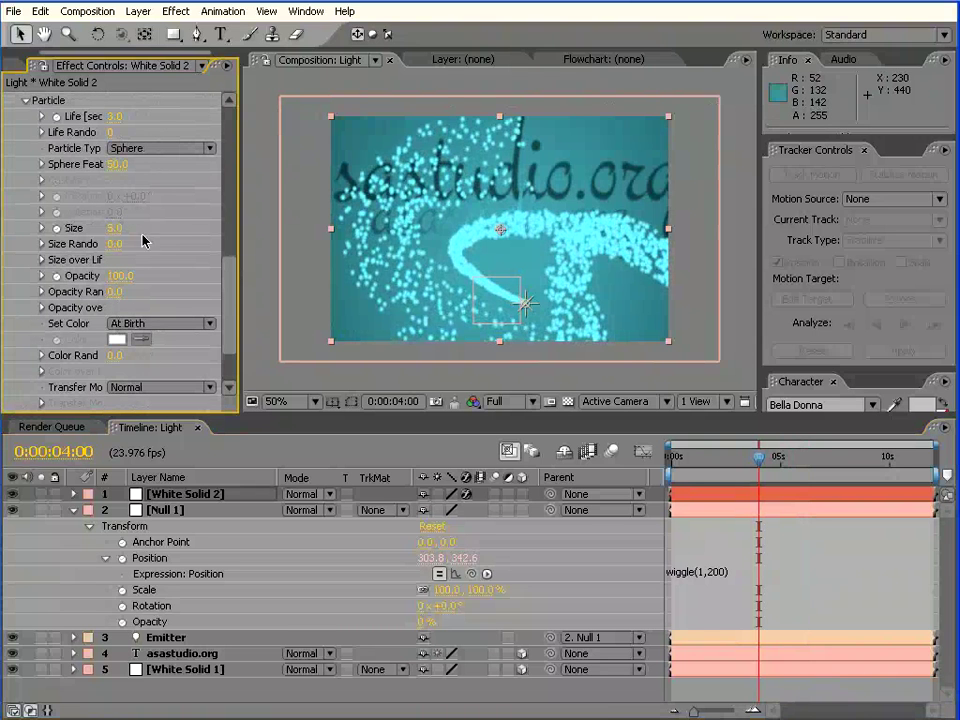
{"action": "left_click_drag", "start_coordinate": [110, 116], "coordinate": [101, 116]}
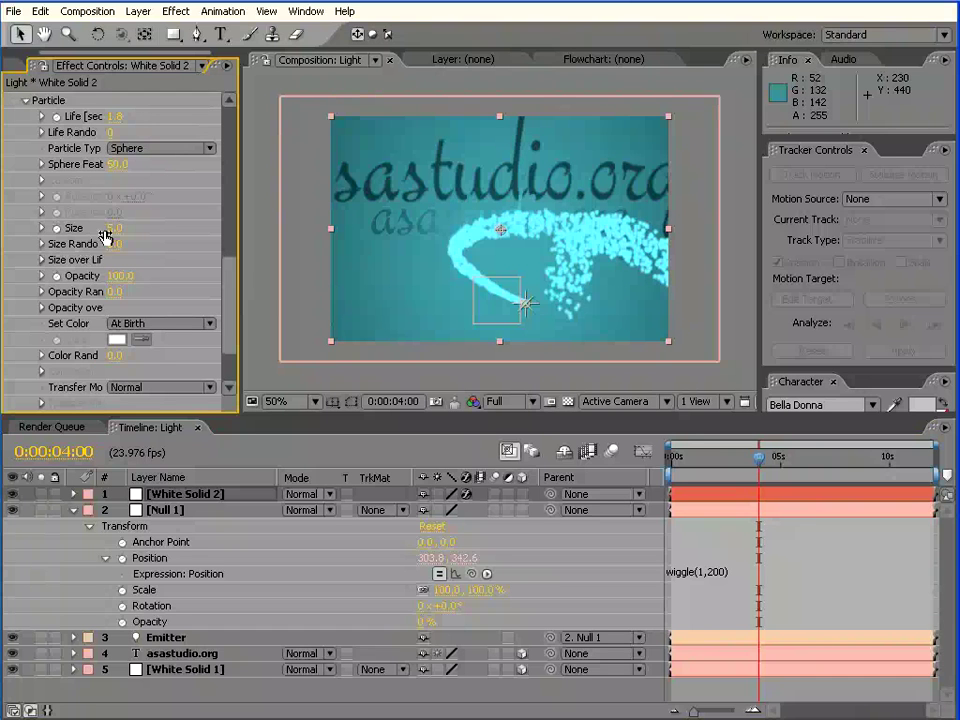
{"action": "left_click", "coordinate": [42, 229]}
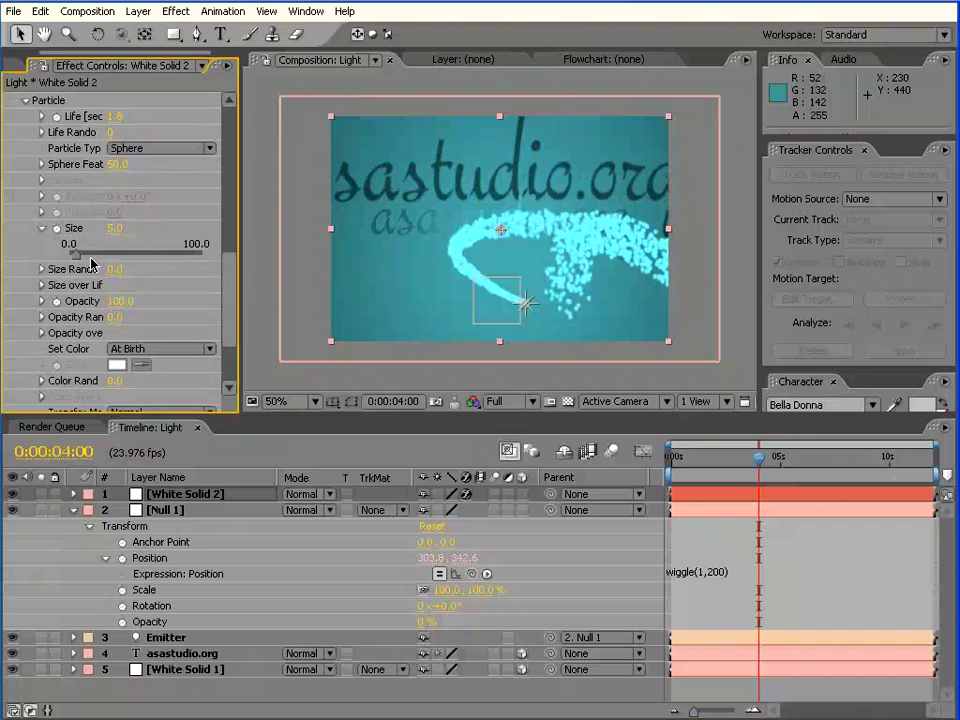
{"action": "left_click", "coordinate": [43, 270]}
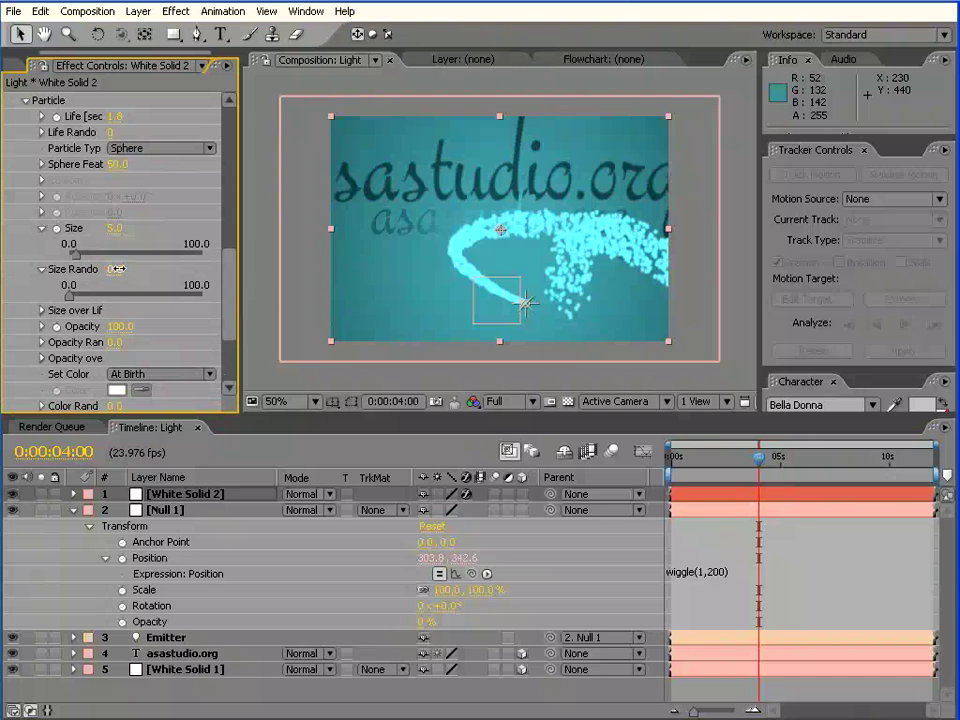
{"action": "left_click_drag", "start_coordinate": [118, 269], "coordinate": [127, 269]}
- Apply the ramp-down preset to Opacity over Life so particles fade out
{"action": "left_click", "coordinate": [43, 326]}
{"action": "left_click", "coordinate": [43, 364]}
{"action": "scroll", "coordinate": [43, 364], "scroll_direction": "down", "scroll_amount": 3}
{"action": "left_click", "coordinate": [43, 273]}
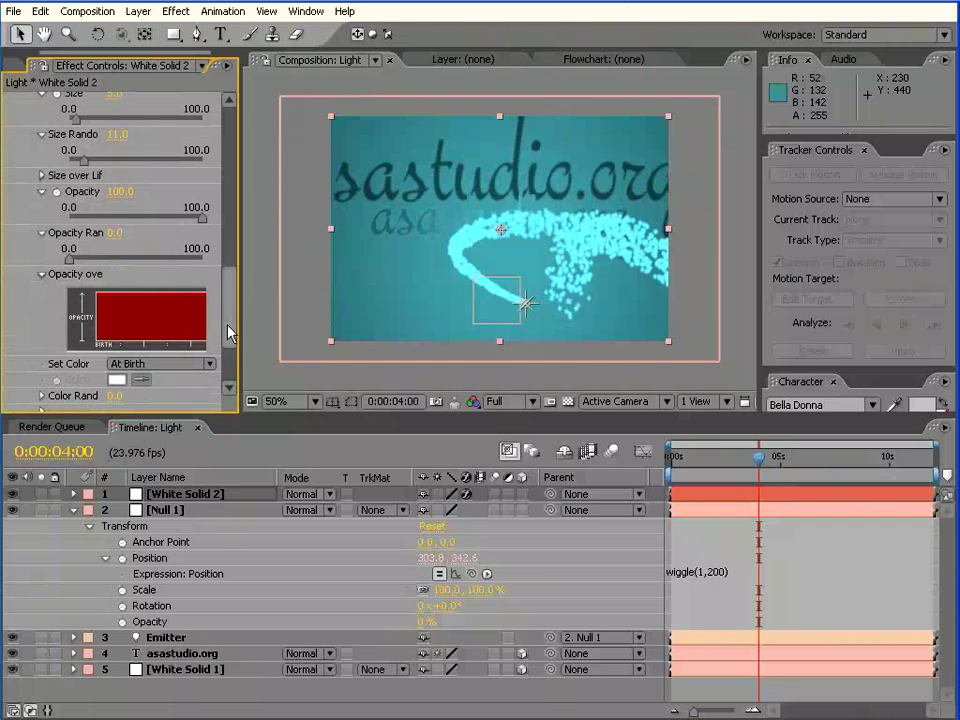
{"action": "left_click_drag", "start_coordinate": [242, 321], "coordinate": [399, 322]}
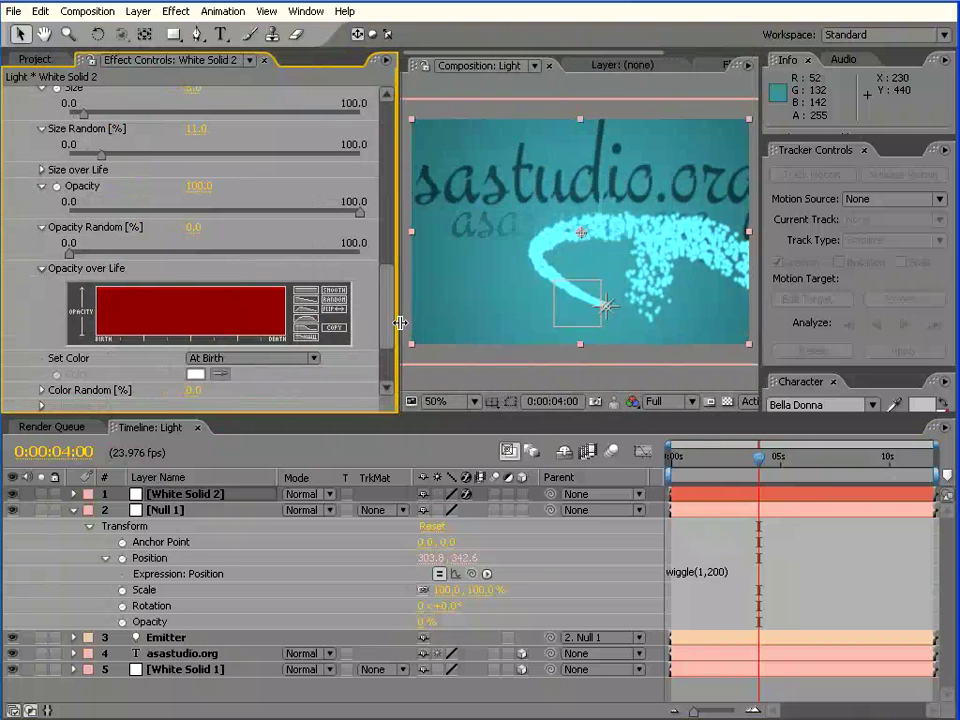
{"action": "left_click", "coordinate": [305, 304]}
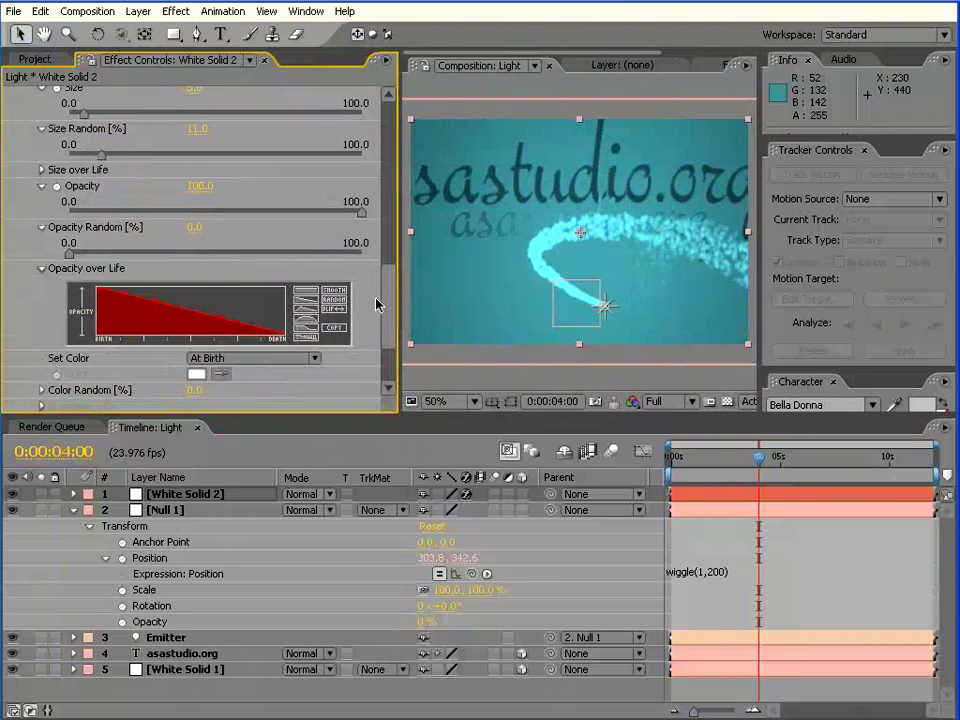
{"action": "left_click_drag", "start_coordinate": [398, 300], "coordinate": [290, 299]}
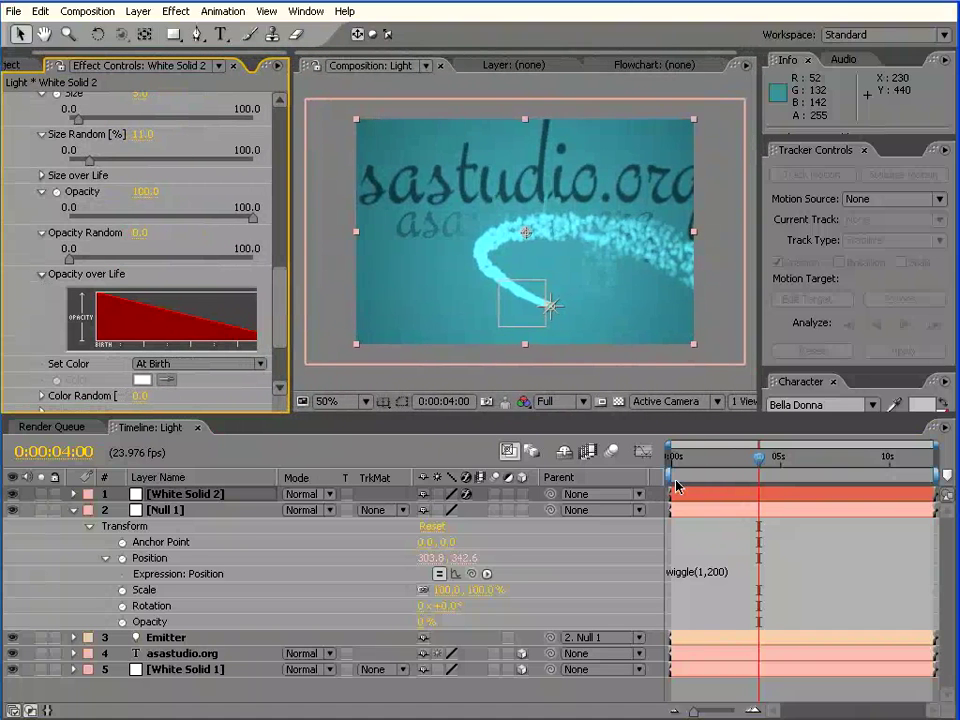
- Set White Solid 2's blending mode to Add and scrub to review the glow
{"action": "mouse_move", "coordinate": [759, 468]}
{"action": "left_mouse_down"}
{"action": "mouse_move", "coordinate": [707, 466]}
{"action": "mouse_move", "coordinate": [833, 464]}
{"action": "left_mouse_up"}
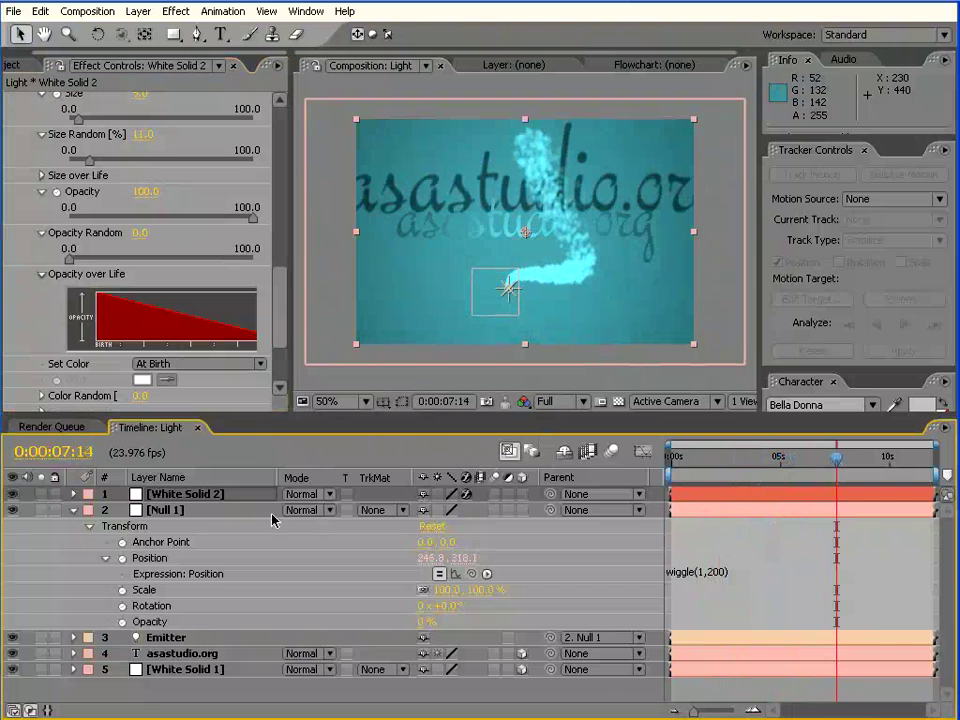
{"action": "left_click", "coordinate": [333, 495]}
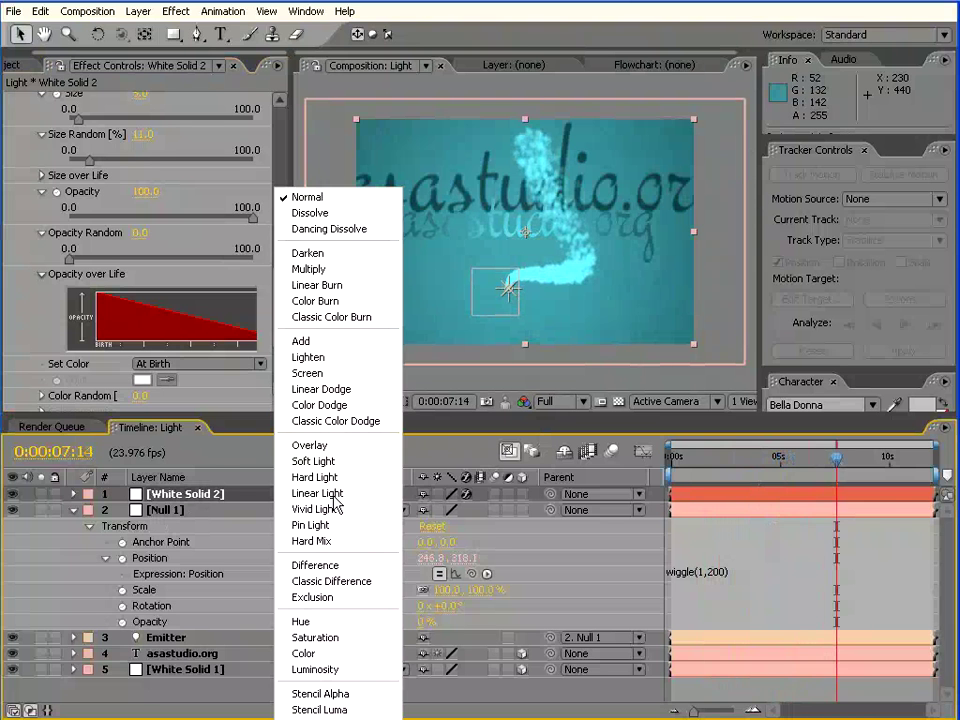
{"action": "left_click", "coordinate": [328, 341]}
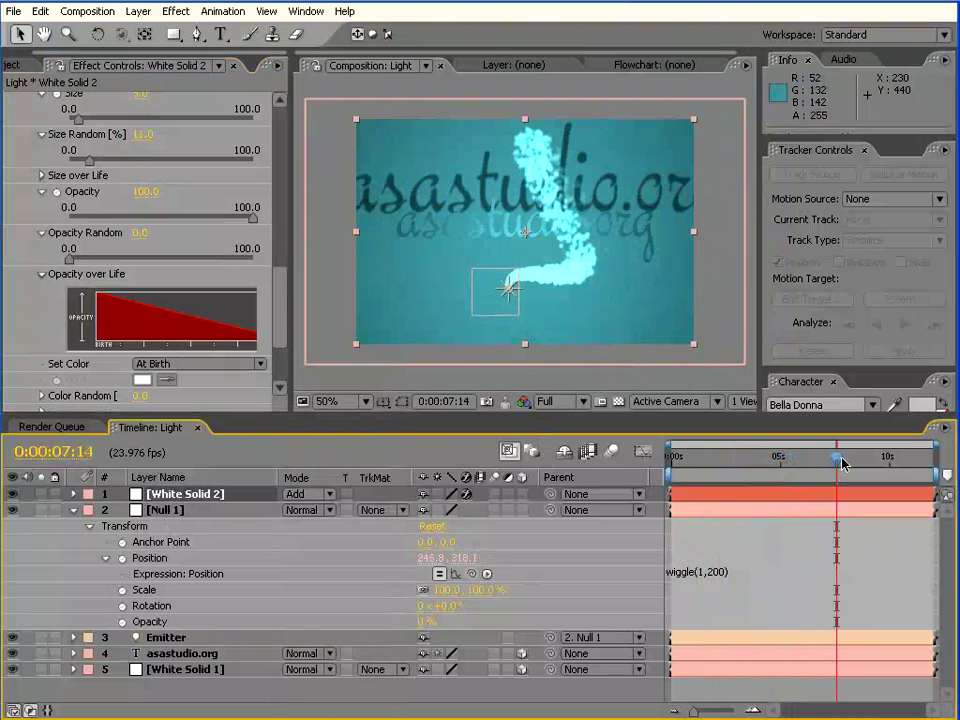
{"action": "mouse_move", "coordinate": [843, 462]}
{"action": "left_mouse_down"}
{"action": "mouse_move", "coordinate": [767, 466]}
{"action": "mouse_move", "coordinate": [778, 460]}
{"action": "left_mouse_up"}
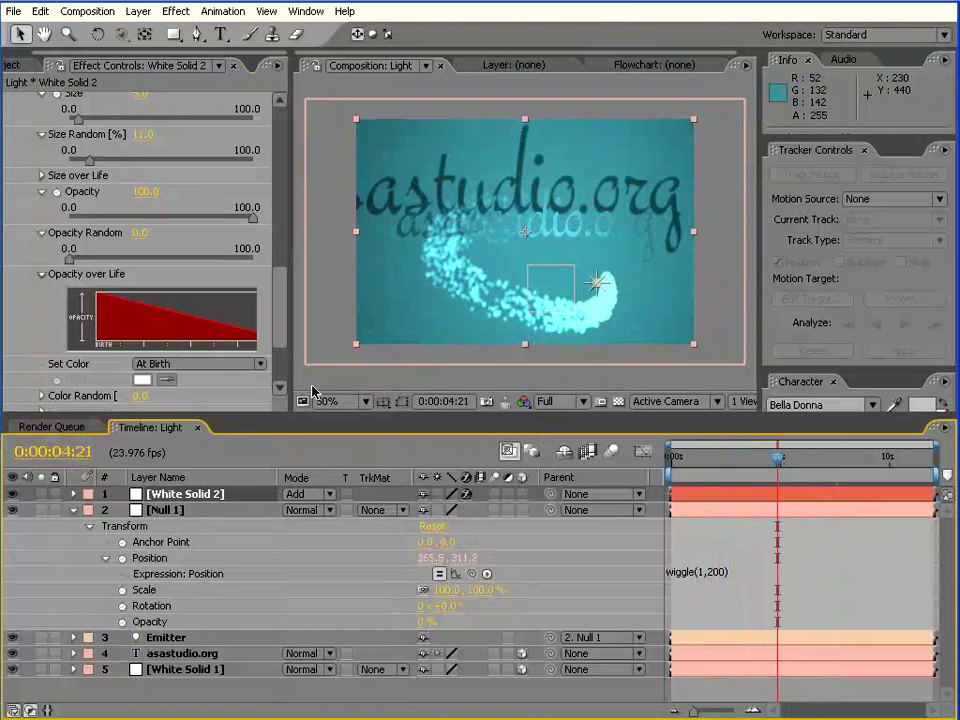
{"action": "scroll", "coordinate": [280, 359], "scroll_direction": "down", "scroll_amount": 3}
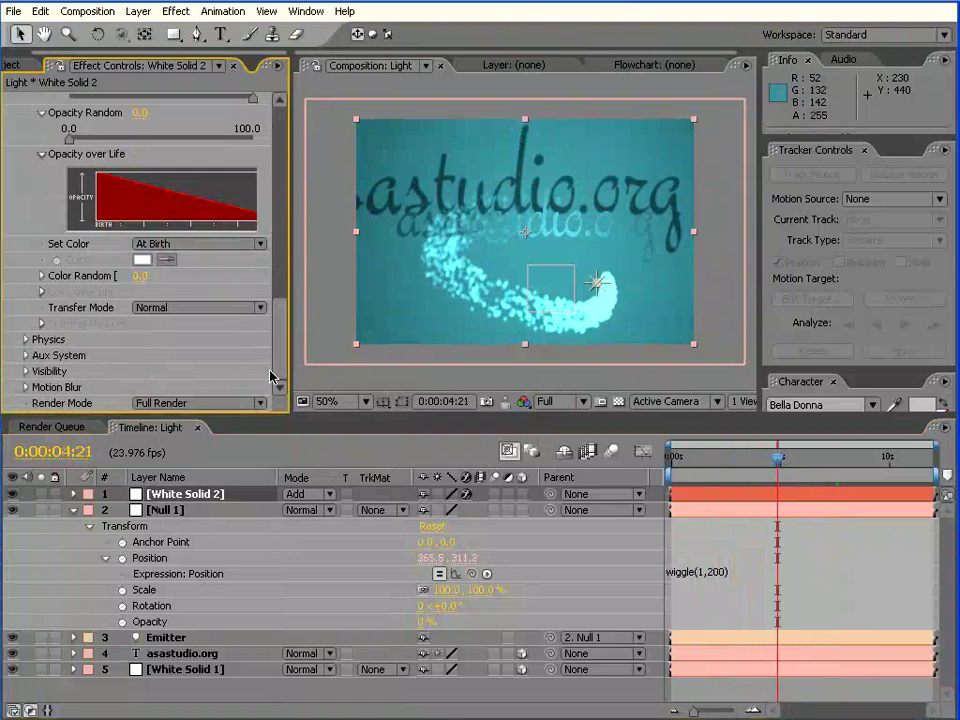
- Set Aux System Emit to From Main Particles and raise aux Velocity to about 23
{"action": "left_click", "coordinate": [25, 371]}
{"action": "scroll", "coordinate": [25, 300], "scroll_direction": "down", "scroll_amount": 4}
{"action": "left_click", "coordinate": [25, 196]}
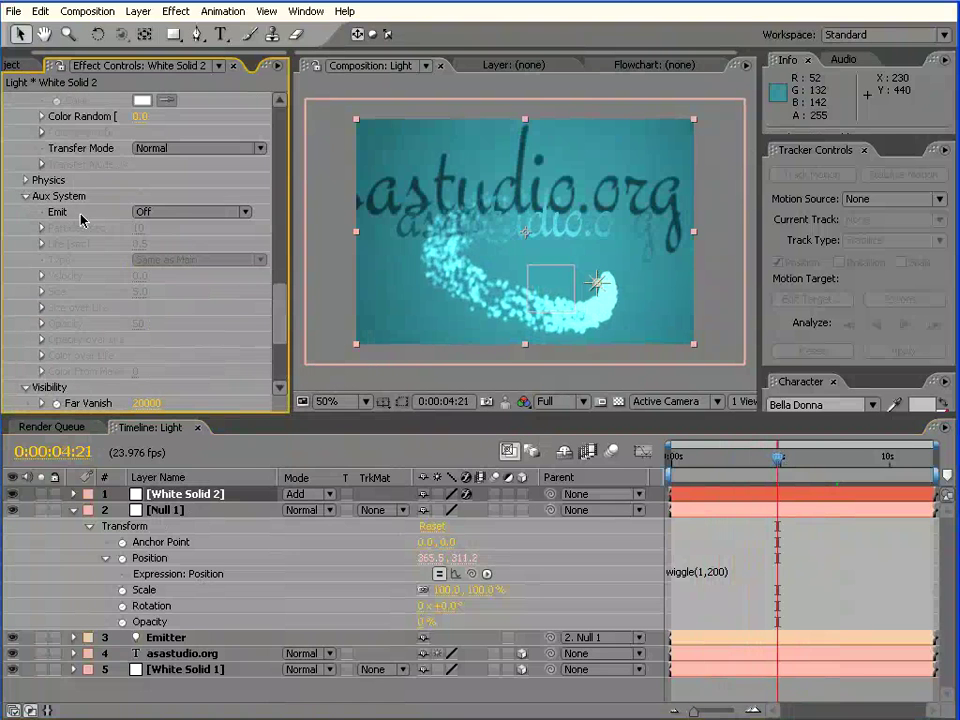
{"action": "left_click", "coordinate": [141, 212]}
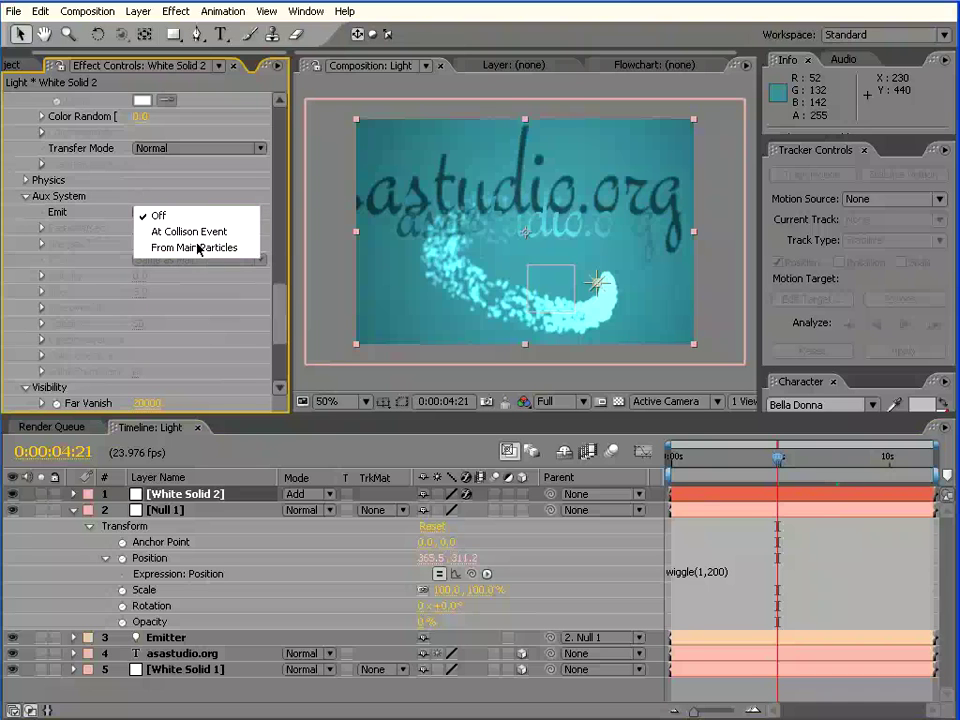
{"action": "left_click", "coordinate": [197, 248]}
{"action": "left_click", "coordinate": [723, 459]}
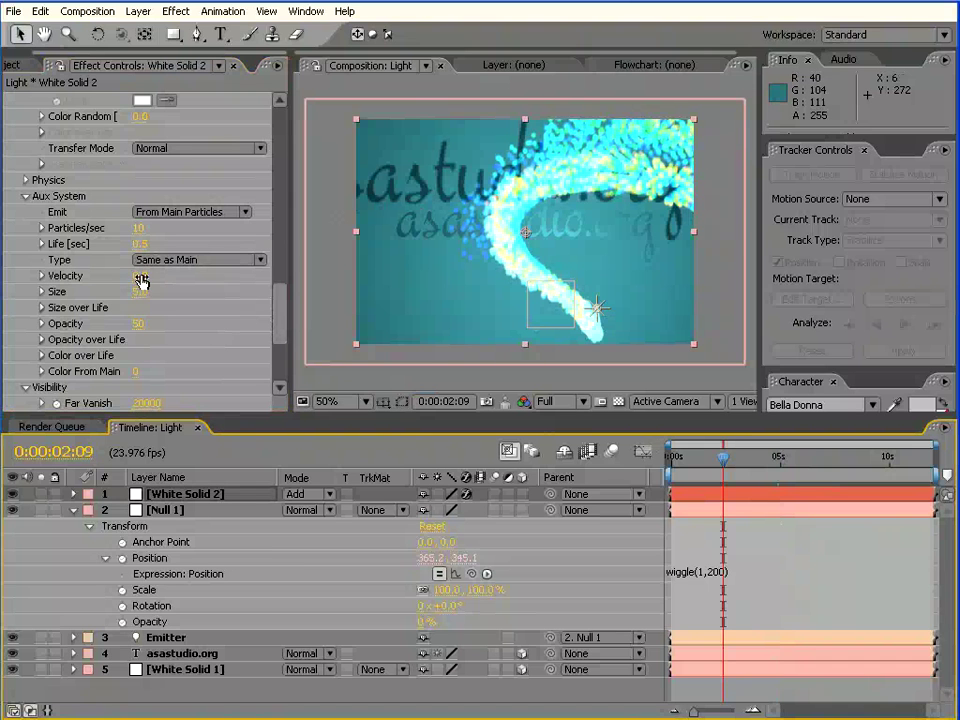
{"action": "left_click_drag", "start_coordinate": [150, 275], "coordinate": [171, 275]}
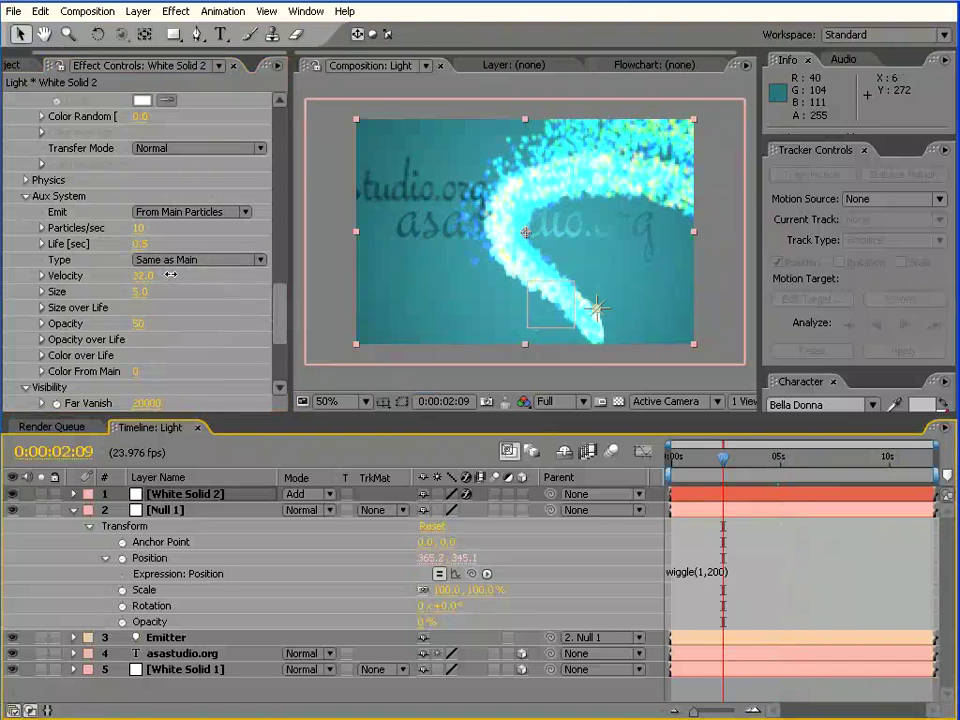
{"action": "left_click_drag", "start_coordinate": [171, 275], "coordinate": [191, 323]}
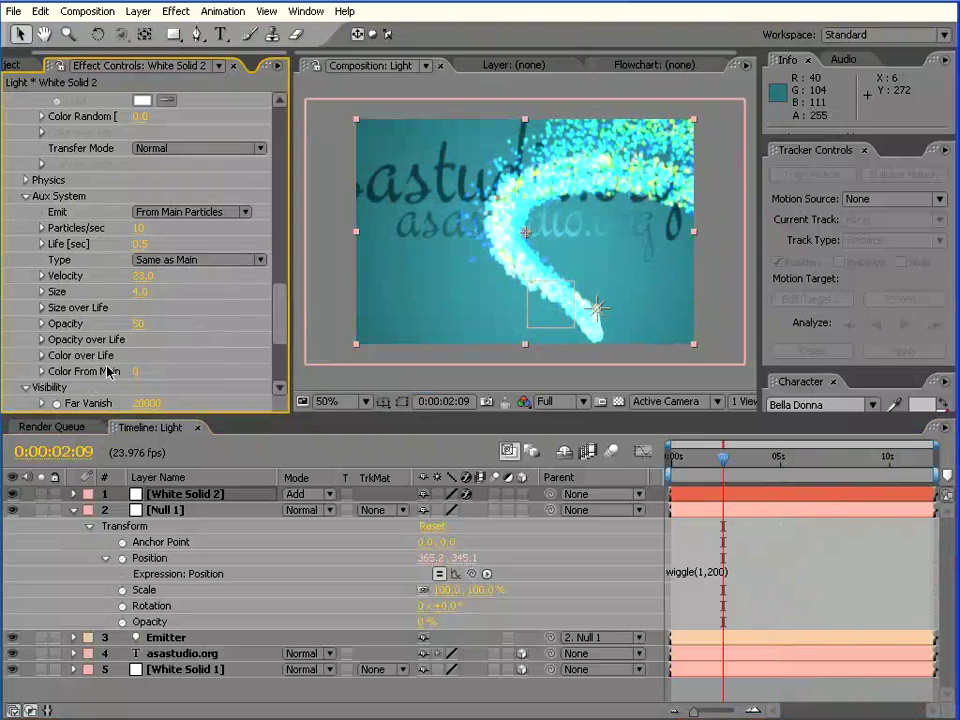
- Apply the ramp-down preset to the aux particles' Opacity over Life
{"action": "left_click", "coordinate": [43, 340]}
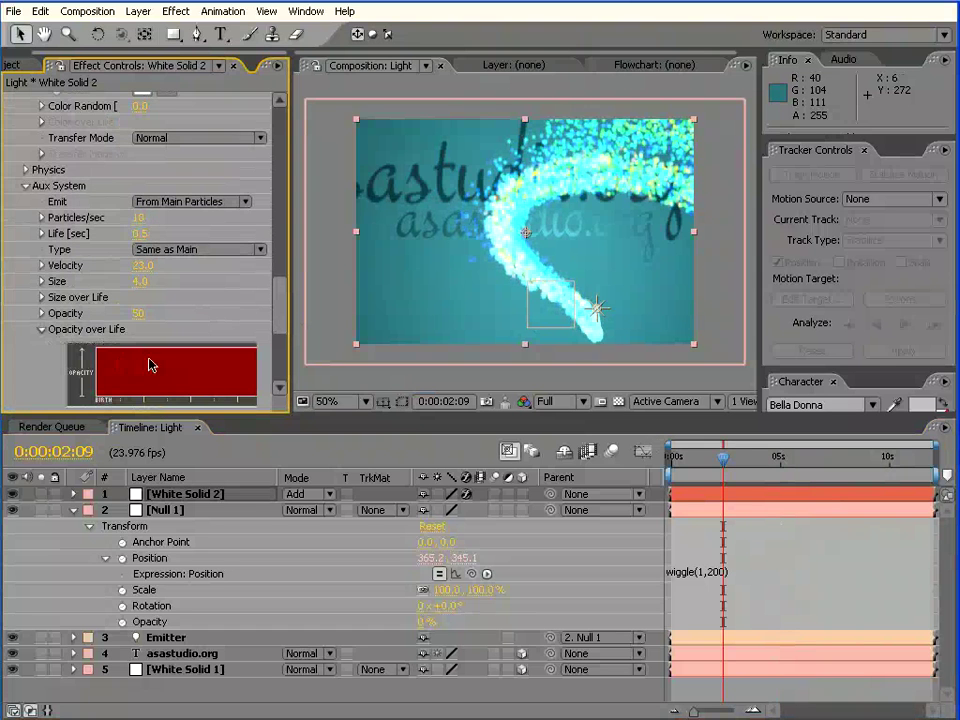
{"action": "left_click_drag", "start_coordinate": [290, 366], "coordinate": [378, 366]}
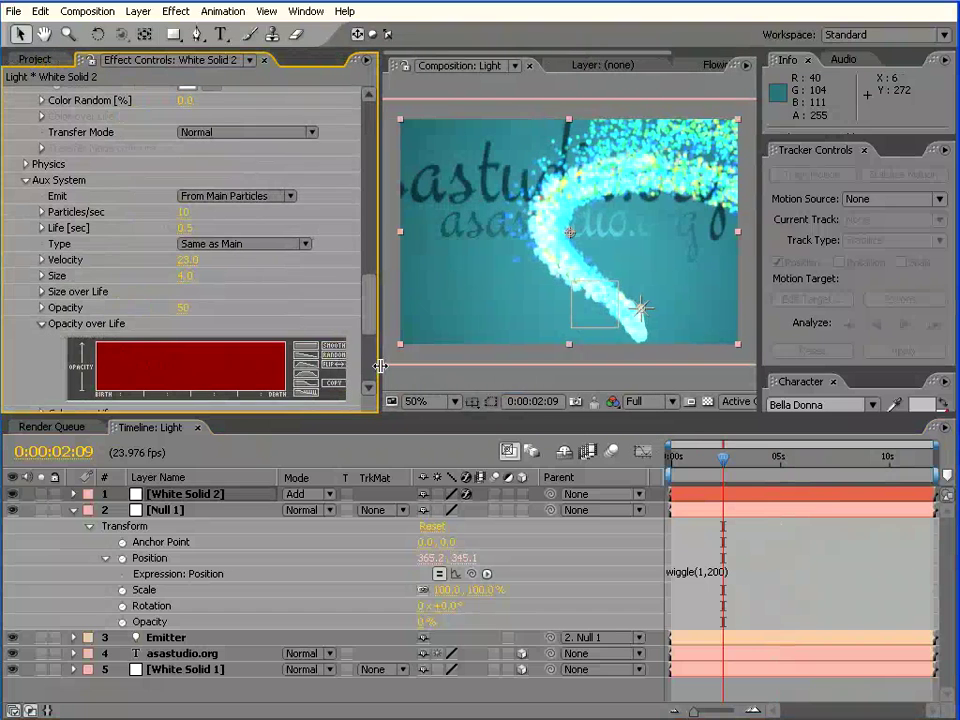
{"action": "left_click", "coordinate": [305, 364]}
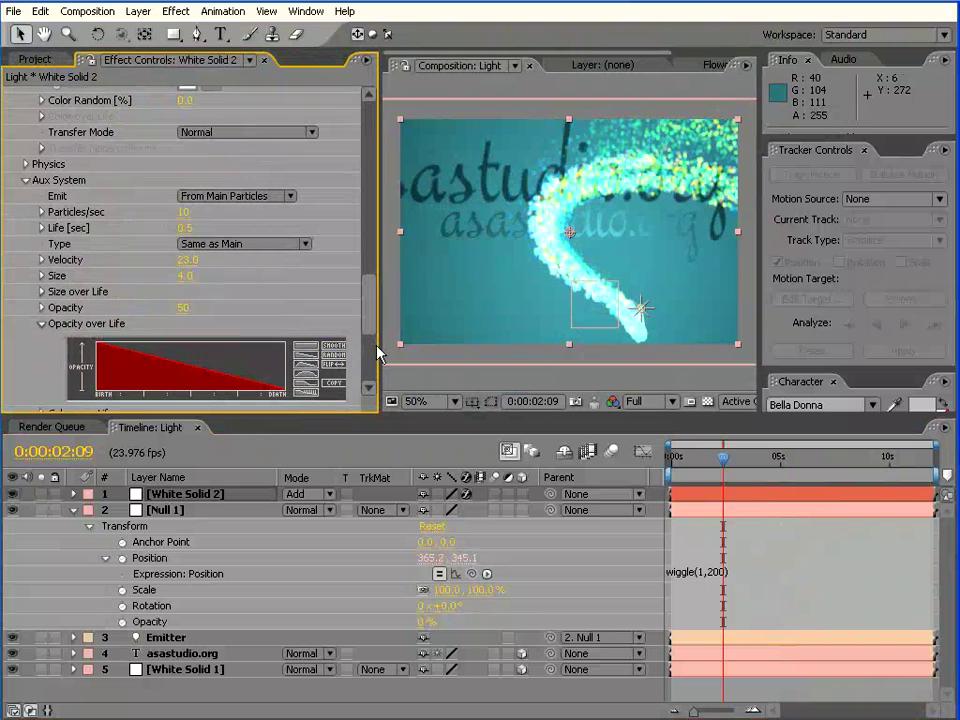
{"action": "scroll", "coordinate": [368, 343], "scroll_direction": "down", "scroll_amount": 5}
{"action": "left_click_drag", "start_coordinate": [378, 343], "coordinate": [340, 343]}
{"action": "scroll", "coordinate": [200, 250], "scroll_direction": "up", "scroll_amount": 5}
- Lower aux Particles/sec, set aux Velocity to 0 and Color From Main to 38%
{"action": "left_click_drag", "start_coordinate": [162, 205], "coordinate": [120, 204]}
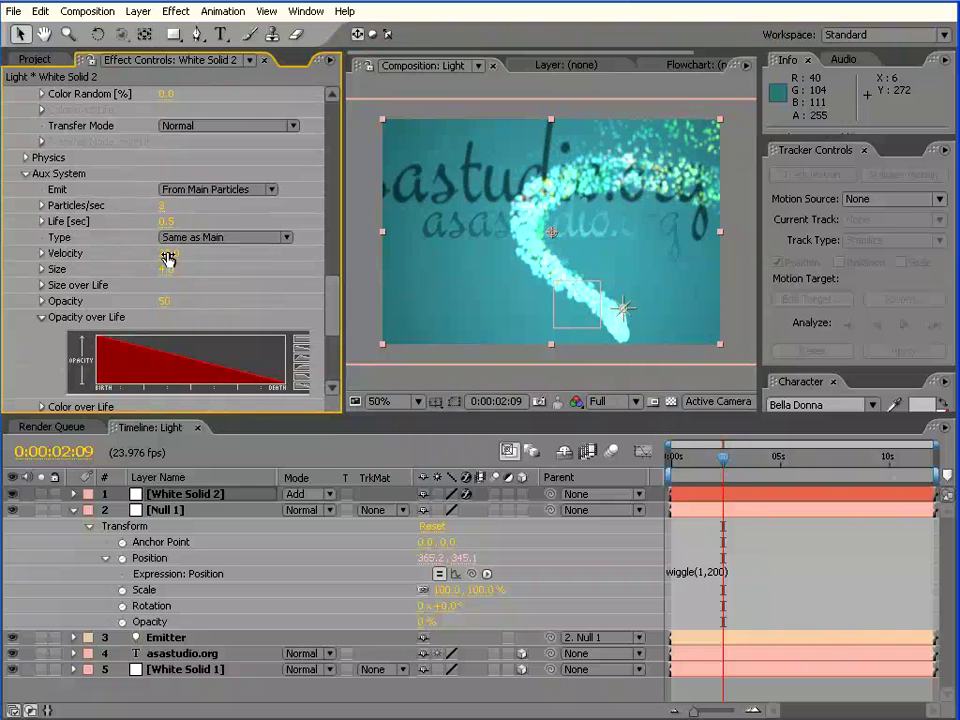
{"action": "left_click_drag", "start_coordinate": [167, 253], "coordinate": [112, 253]}
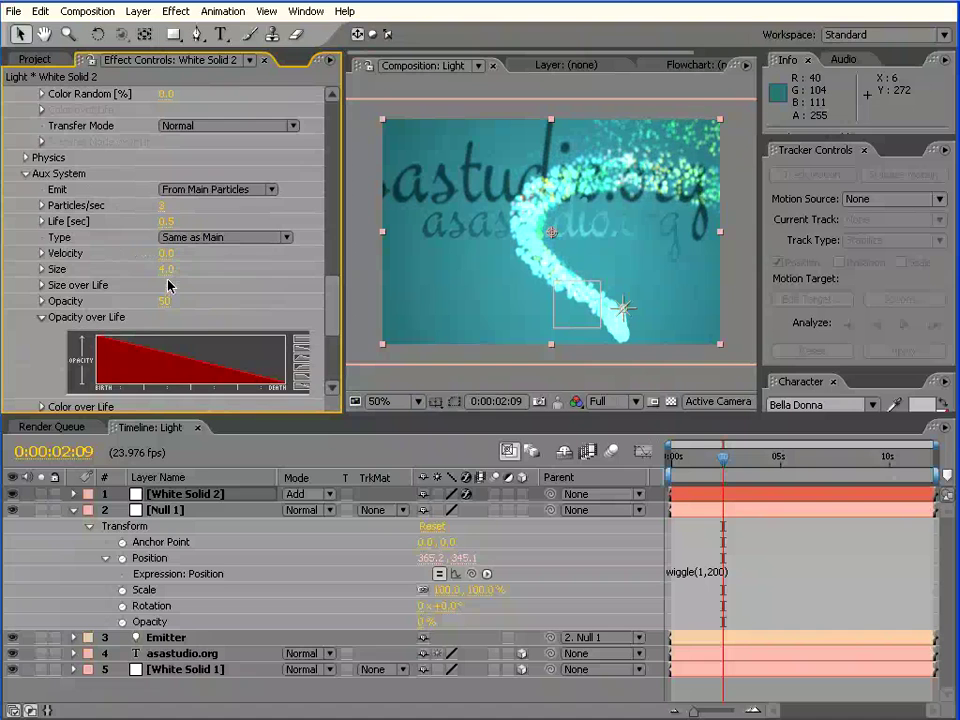
{"action": "left_click_drag", "start_coordinate": [336, 312], "coordinate": [338, 340]}
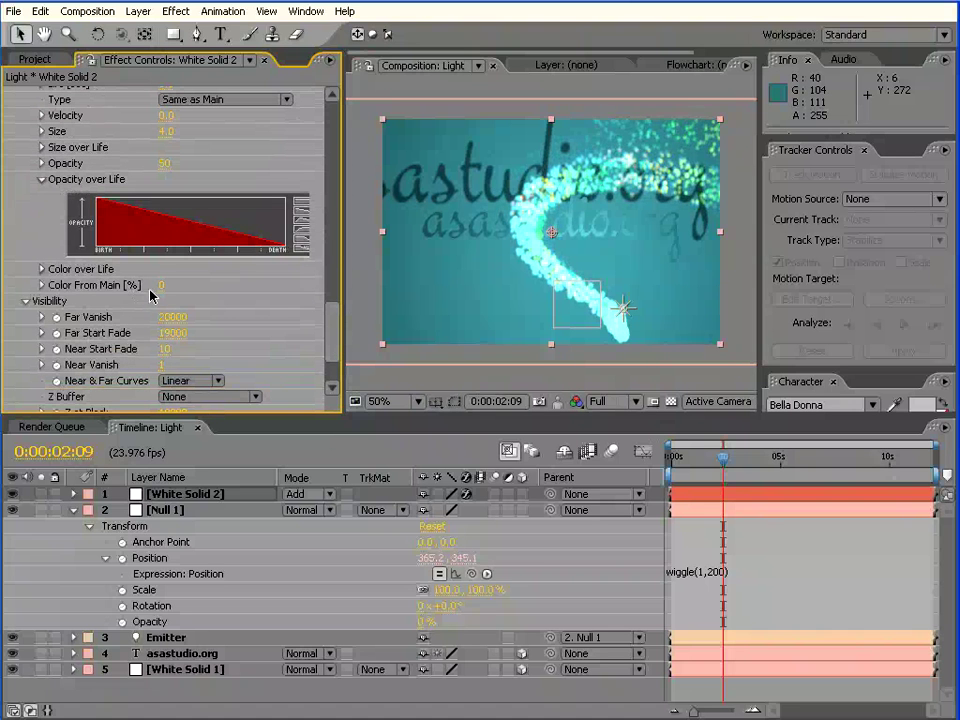
{"action": "left_click_drag", "start_coordinate": [185, 286], "coordinate": [220, 286]}
{"action": "left_click_drag", "start_coordinate": [729, 466], "coordinate": [760, 466]}
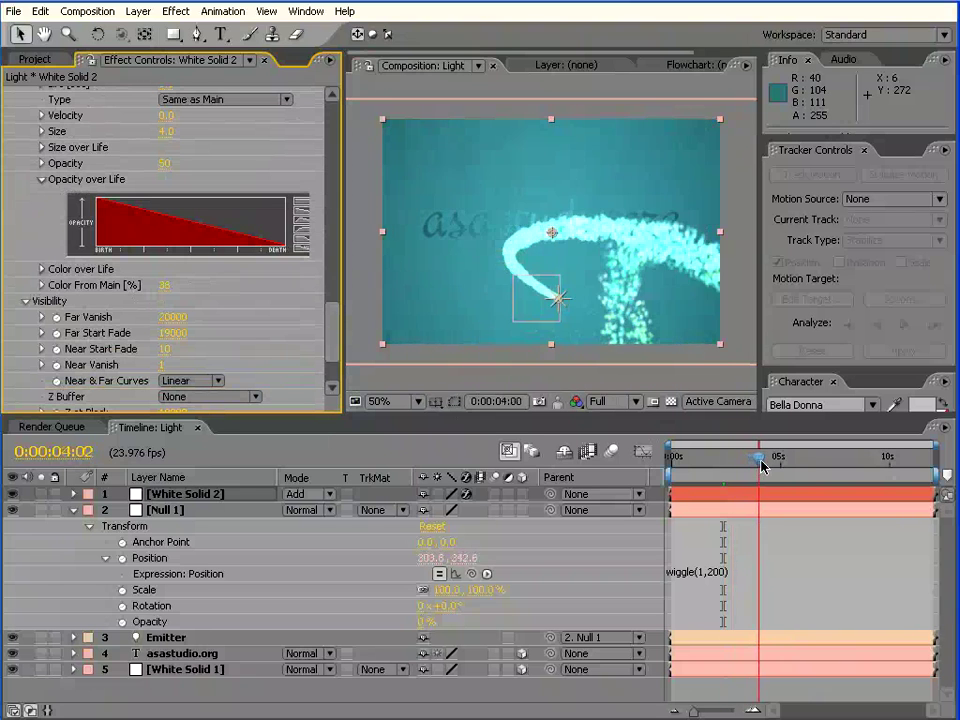
{"action": "scroll", "coordinate": [338, 330], "scroll_direction": "up", "scroll_amount": 2}
{"action": "scroll", "coordinate": [338, 320], "scroll_direction": "up", "scroll_amount": 3}
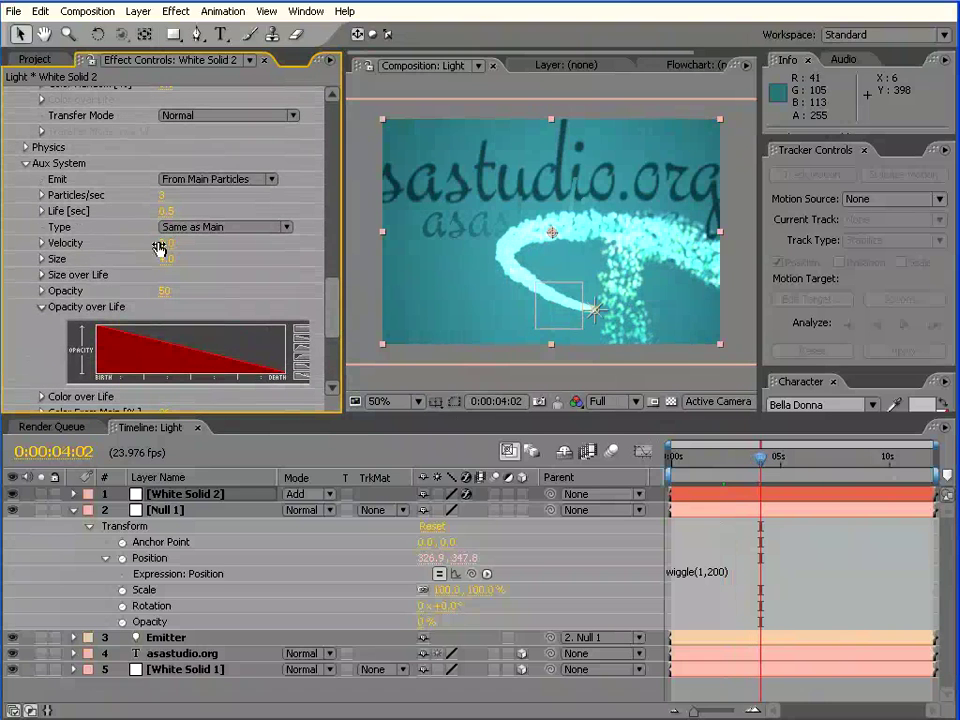
{"action": "left_click_drag", "start_coordinate": [168, 243], "coordinate": [555, 242]}
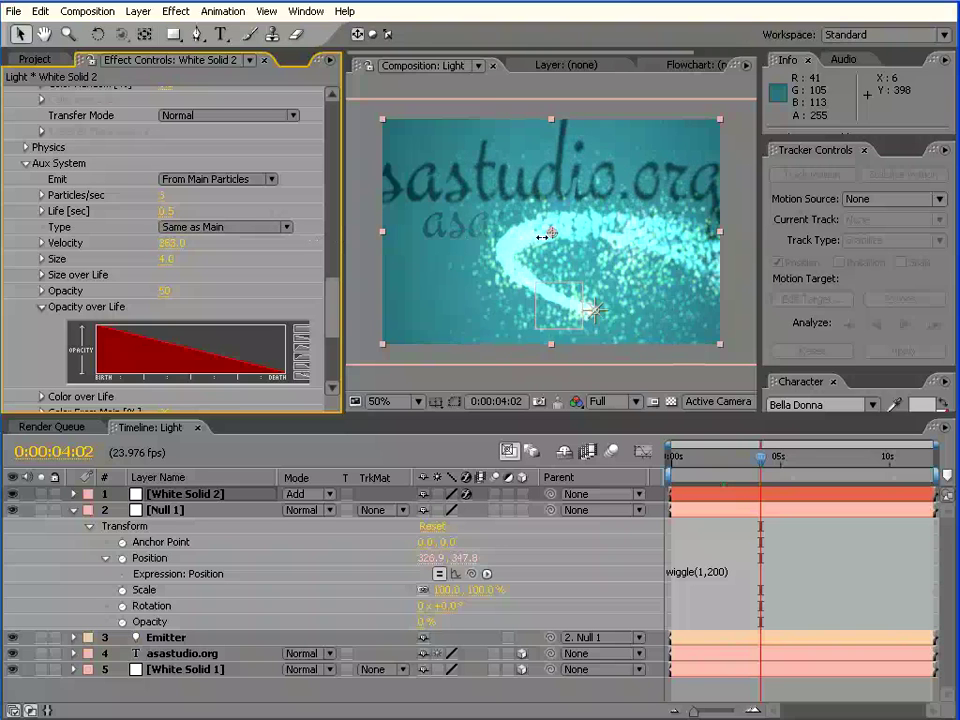
{"action": "mouse_move", "coordinate": [555, 242]}
{"action": "left_mouse_down"}
{"action": "mouse_move", "coordinate": [648, 243]}
{"action": "mouse_move", "coordinate": [548, 243]}
{"action": "left_mouse_up"}
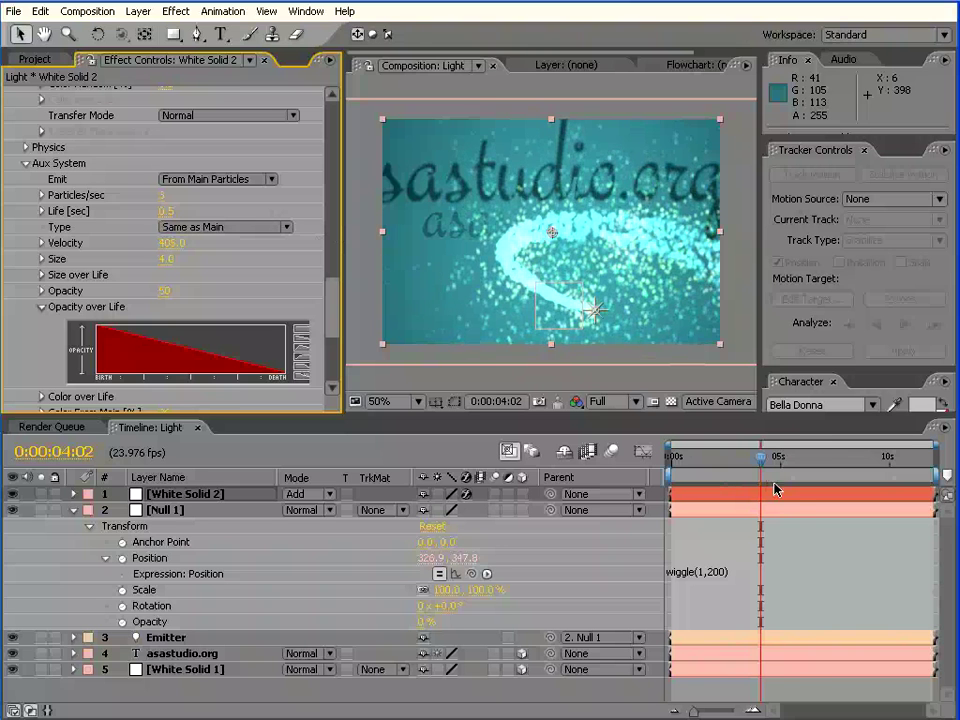
{"action": "left_click_drag", "start_coordinate": [764, 462], "coordinate": [817, 460]}
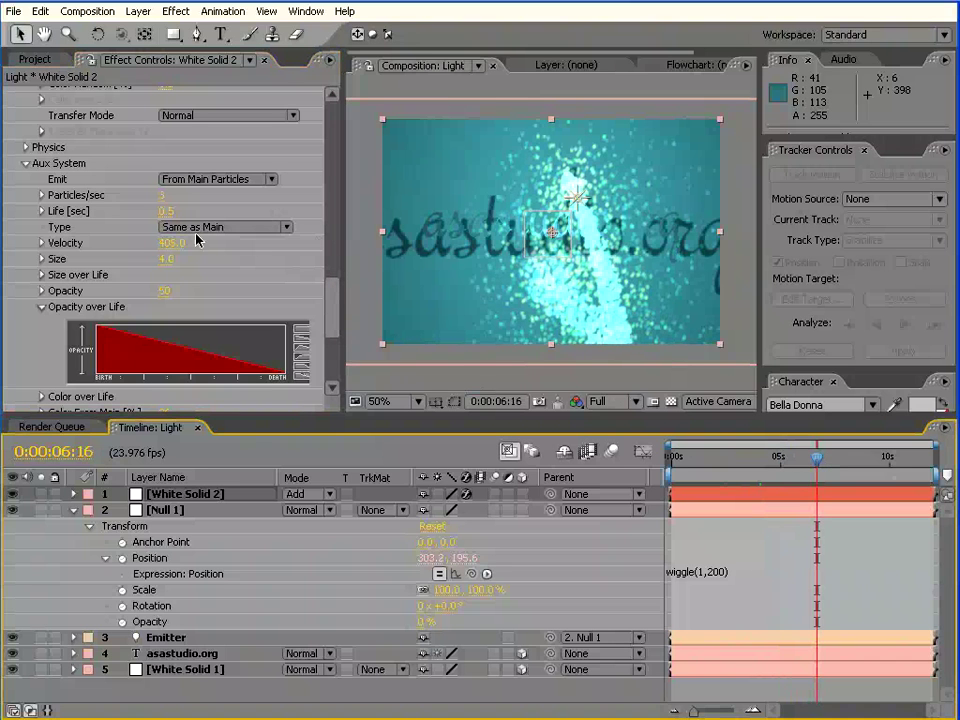
{"action": "left_click_drag", "start_coordinate": [197, 240], "coordinate": [128, 243]}
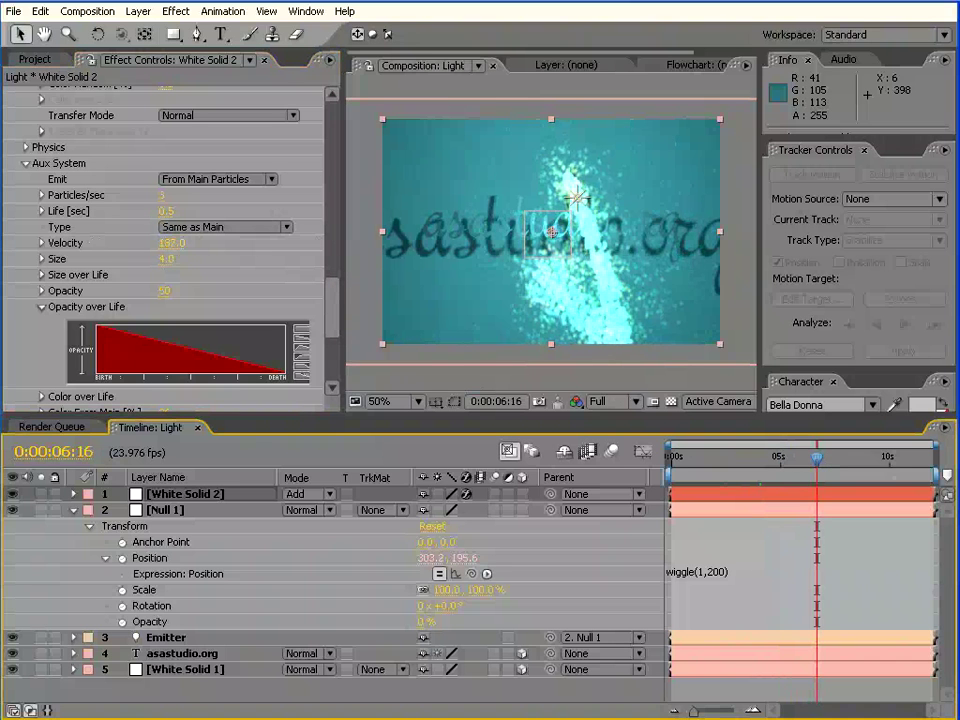
{"action": "left_click_drag", "start_coordinate": [172, 242], "coordinate": [15, 242]}
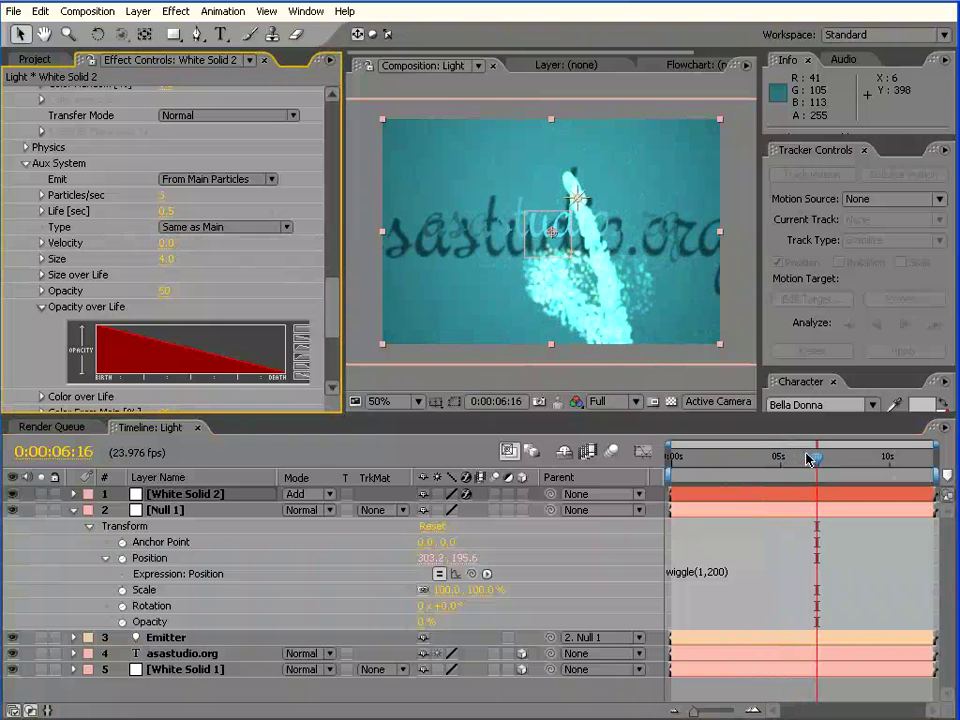
{"action": "left_click_drag", "start_coordinate": [810, 459], "coordinate": [725, 462]}
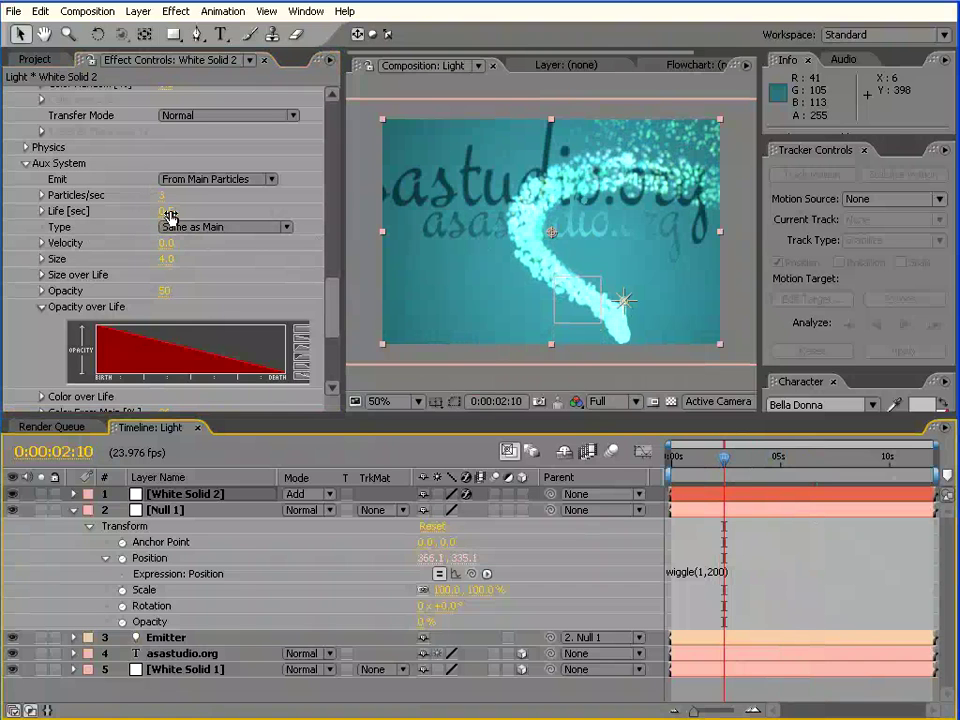
- Set Aux System Life to 0.1 seconds and scrub through the animation
{"action": "left_click", "coordinate": [168, 211]}
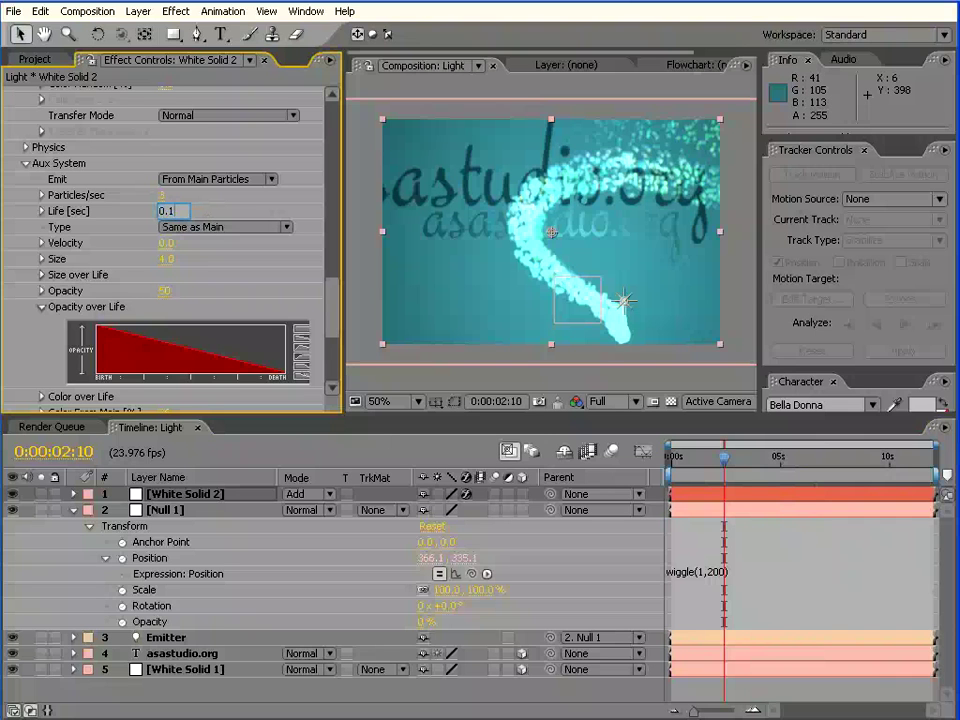
{"action": "key", "text": "Return"}
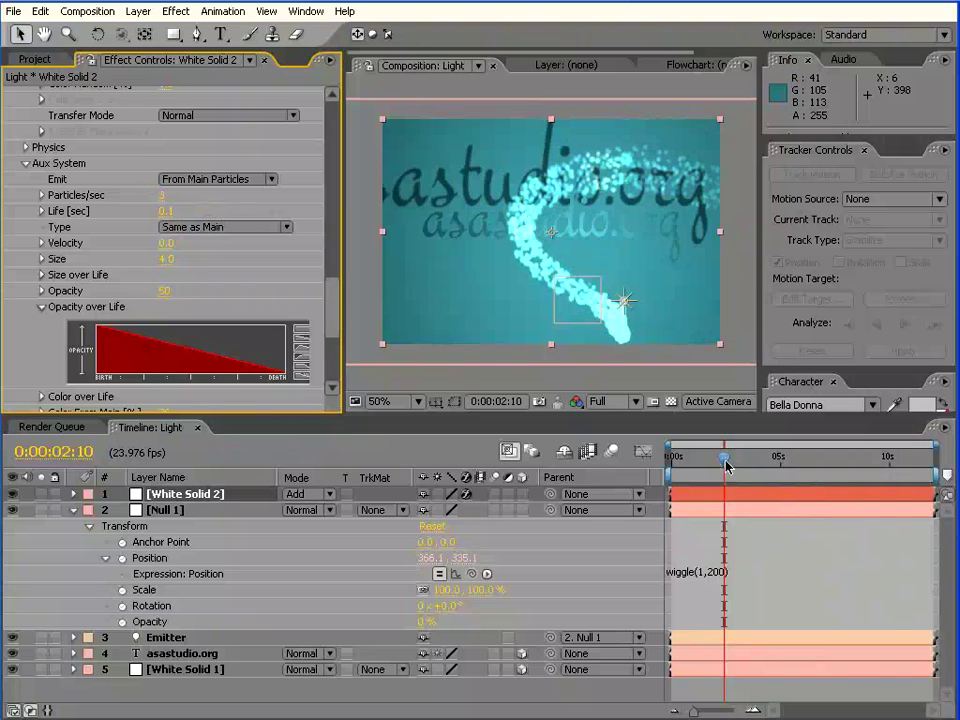
{"action": "left_click_drag", "start_coordinate": [727, 465], "coordinate": [894, 459]}
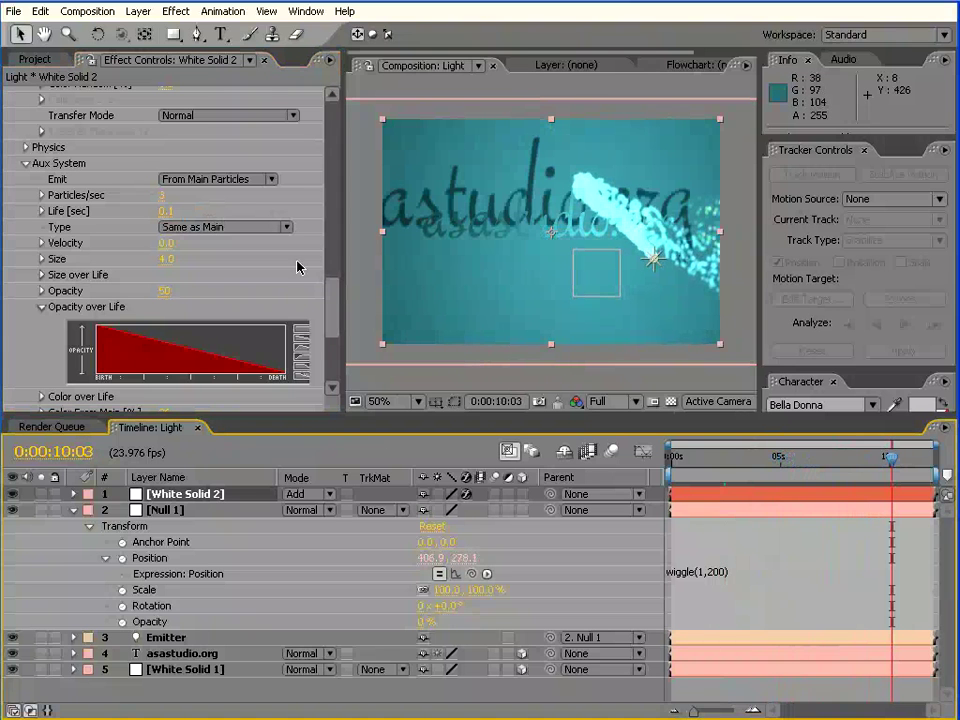
- Try Smokelet, then Cloudlet auxiliary particles, scrubbing back to about 5 s and 3 s to compare
{"action": "left_click", "coordinate": [283, 231]}
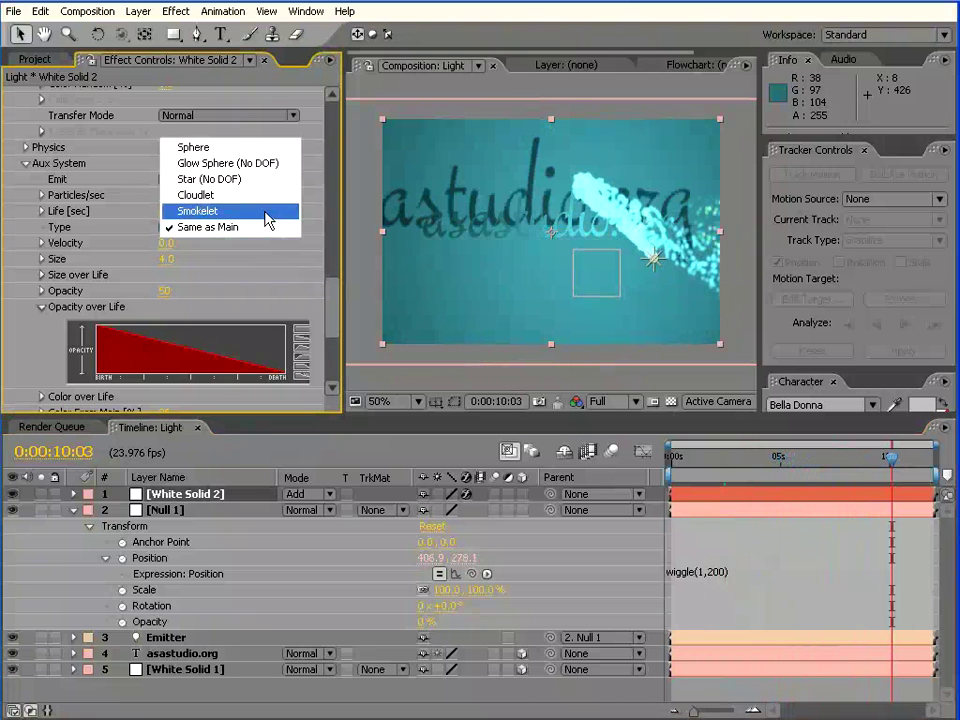
{"action": "left_click", "coordinate": [268, 213]}
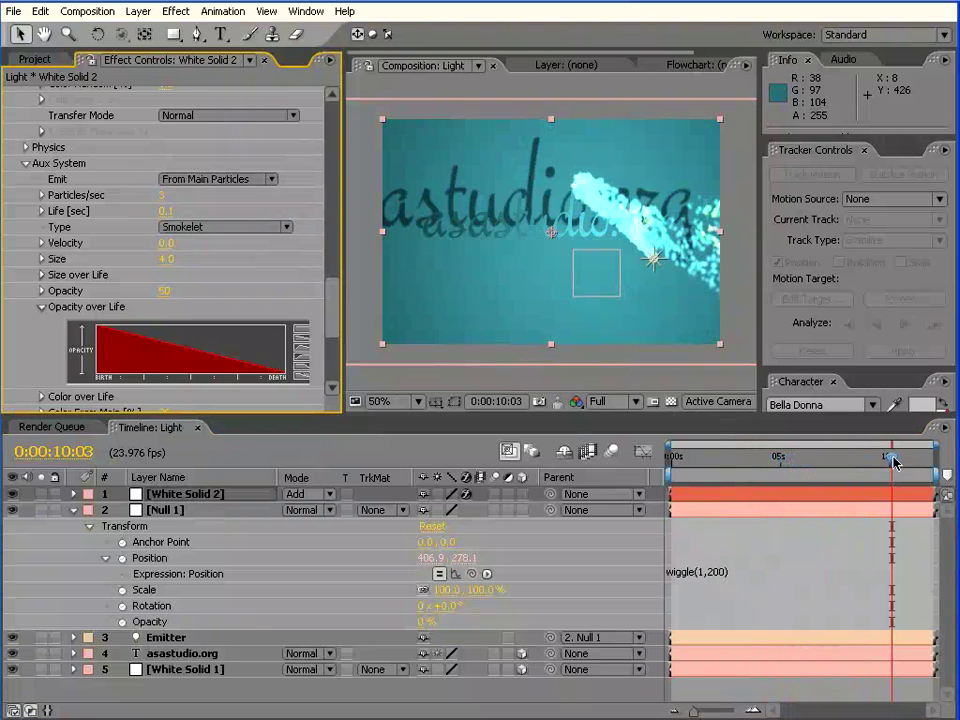
{"action": "mouse_move", "coordinate": [894, 461]}
{"action": "left_mouse_down"}
{"action": "mouse_move", "coordinate": [782, 462]}
{"action": "mouse_move", "coordinate": [808, 463]}
{"action": "left_mouse_up"}
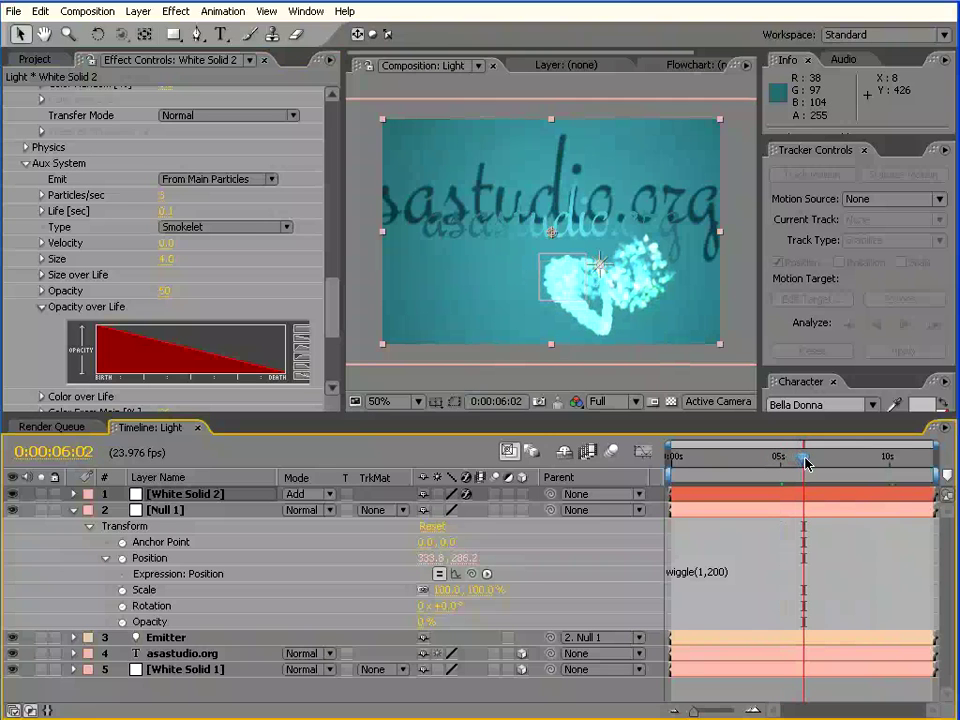
{"action": "left_click", "coordinate": [236, 236]}
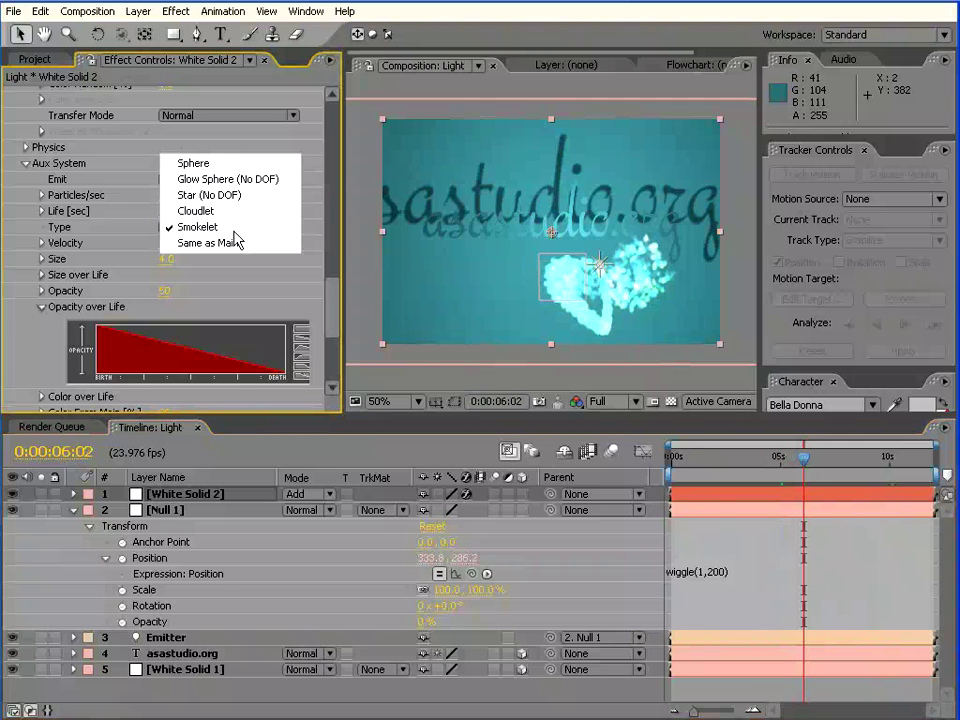
{"action": "left_click", "coordinate": [219, 208]}
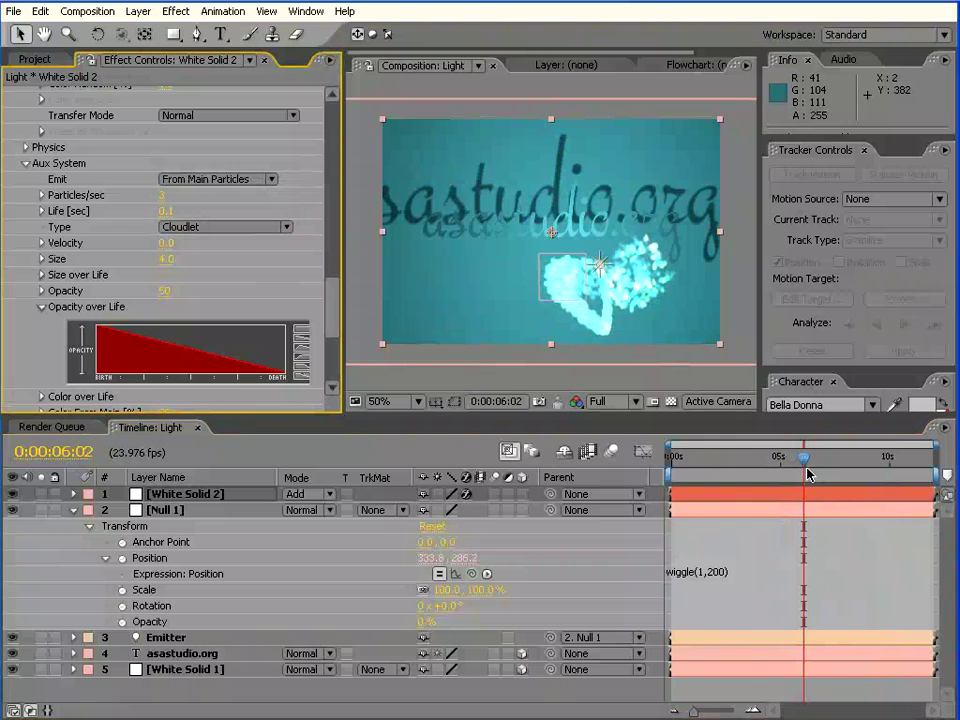
{"action": "left_click_drag", "start_coordinate": [808, 474], "coordinate": [752, 465]}
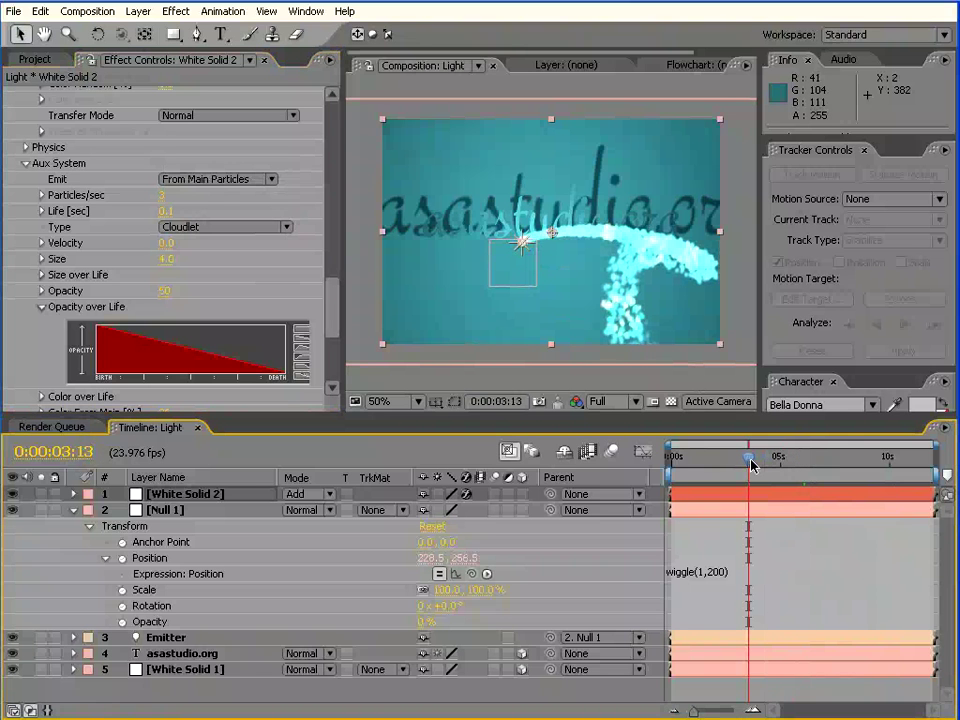
- Switch the auxiliary particles to Glow Sphere (No DOF) and scrub to about 5 seconds to inspect
{"action": "left_click", "coordinate": [268, 233]}
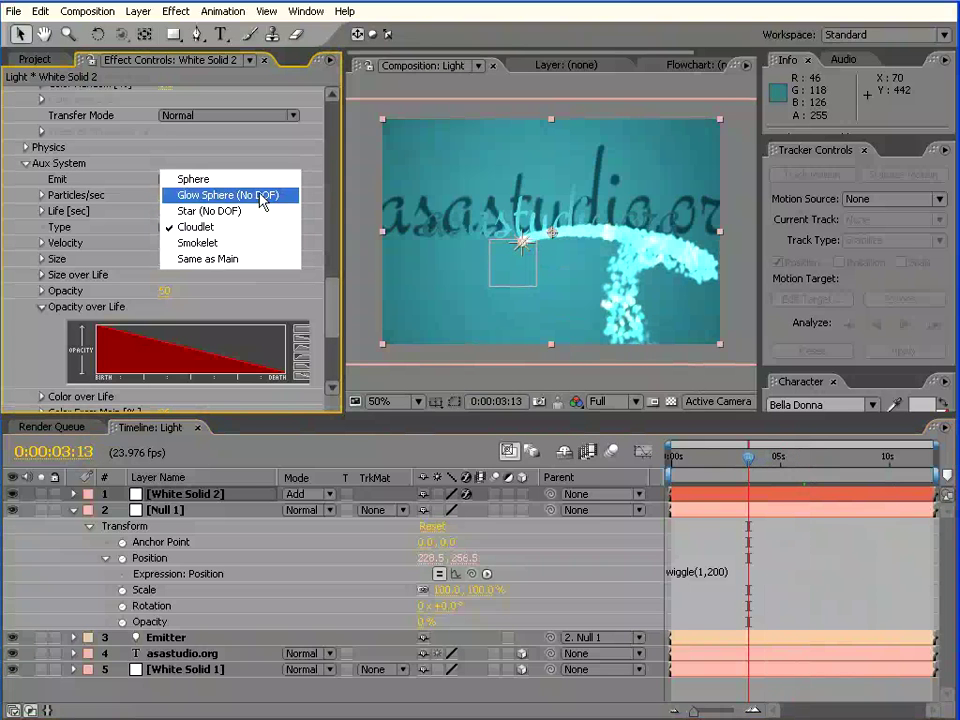
{"action": "left_click", "coordinate": [266, 197]}
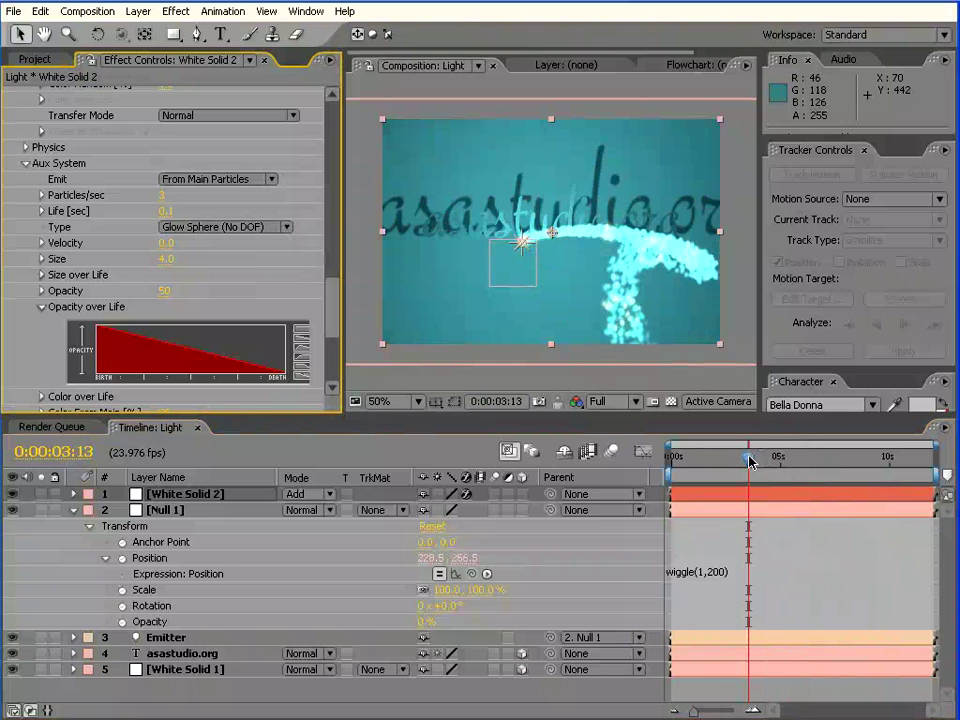
{"action": "left_click_drag", "start_coordinate": [752, 462], "coordinate": [792, 457]}
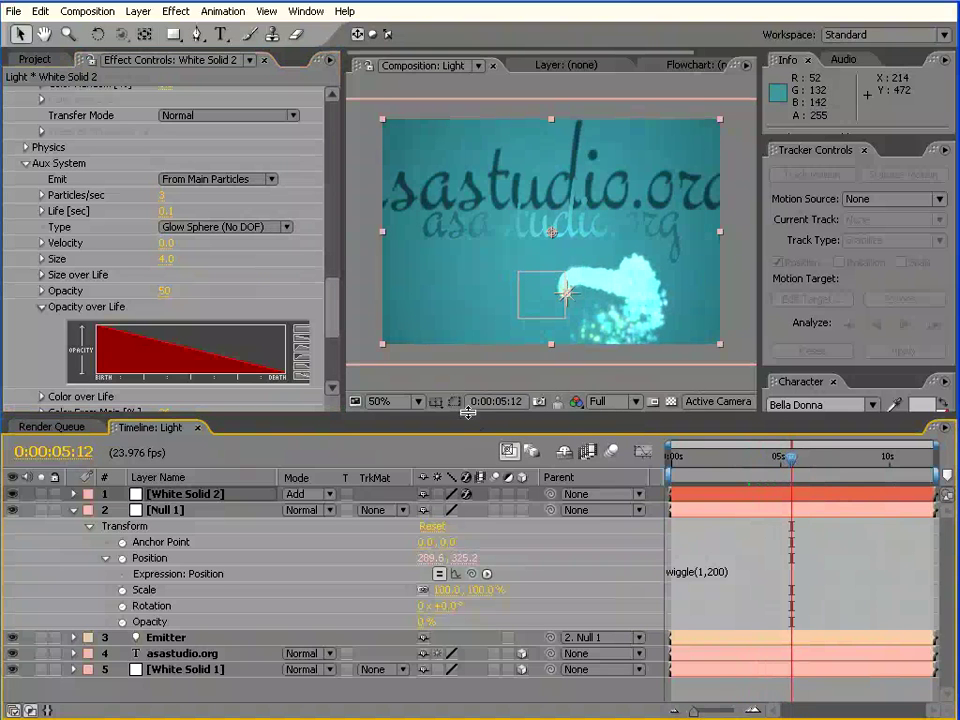
- Enlarge the Composition panel and run a RAM Preview of the glowing cyan particle trail
{"action": "left_click_drag", "start_coordinate": [468, 412], "coordinate": [469, 434]}
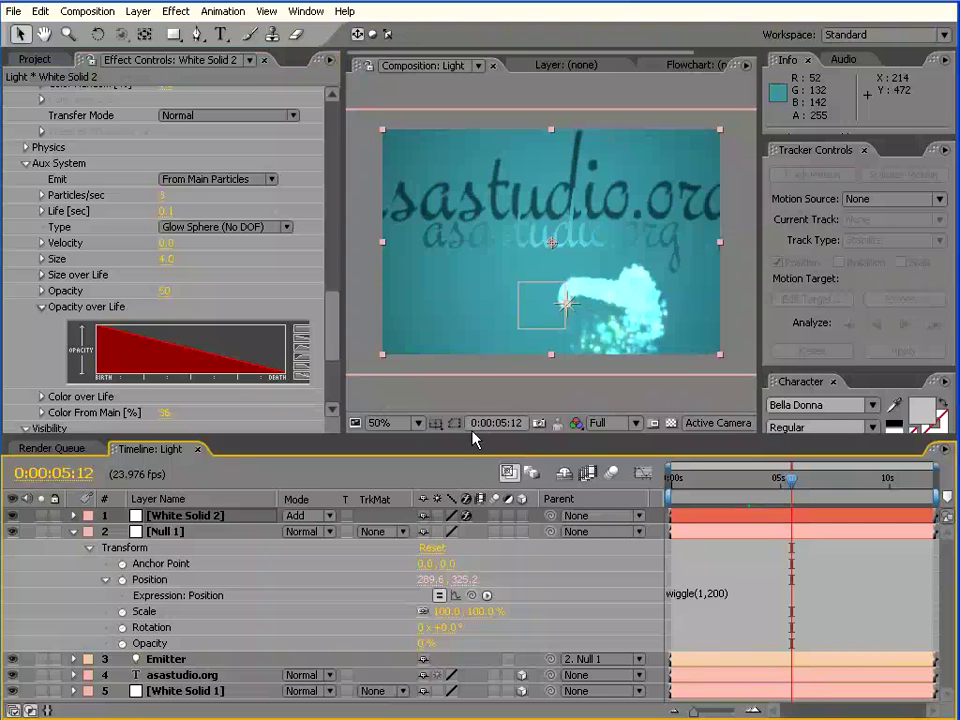
{"action": "key", "text": "KP_0"}
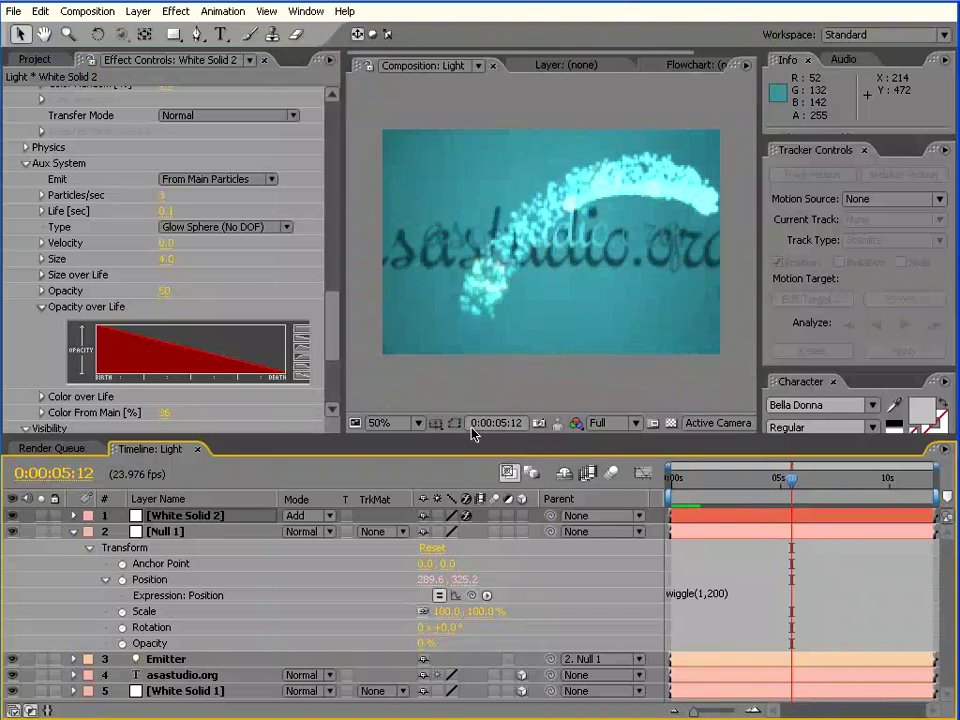